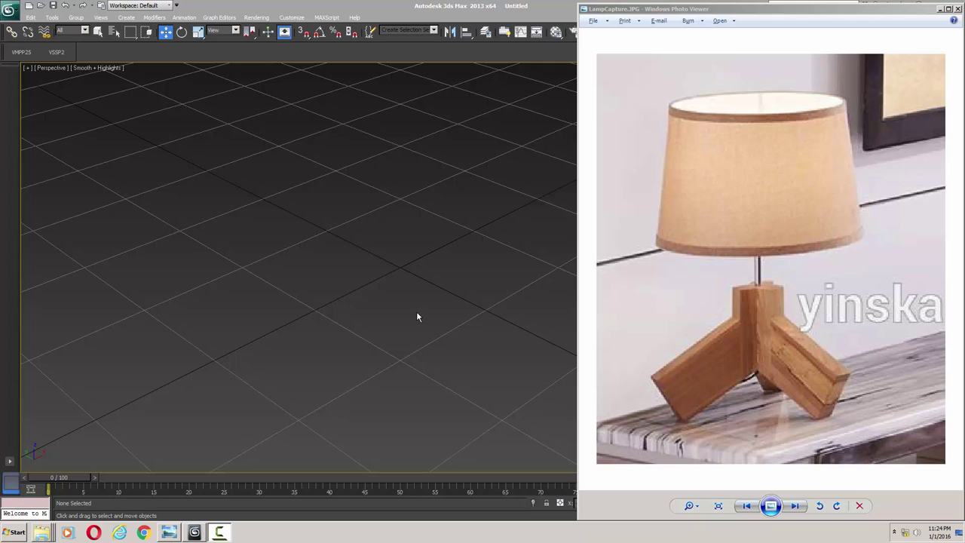
Step: Check the display unit scale and the system unit scale in Units Setup without changing them
left_click(291, 17)
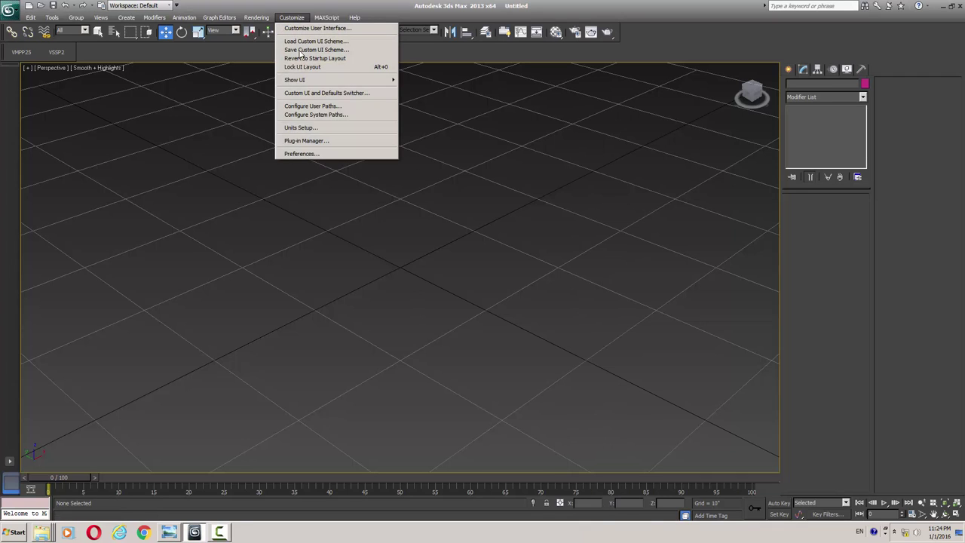
left_click(305, 128)
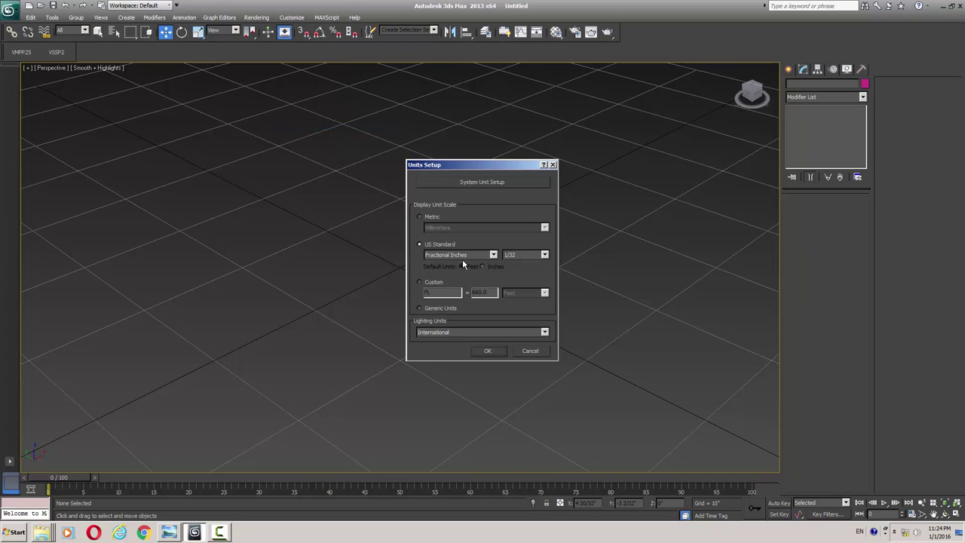
left_click(497, 187)
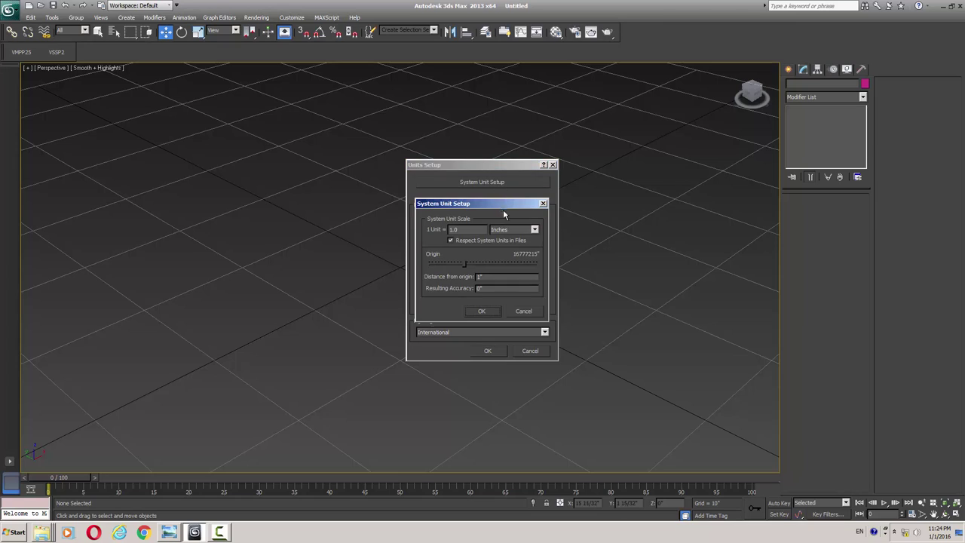
left_click_drag(496, 201, 654, 195)
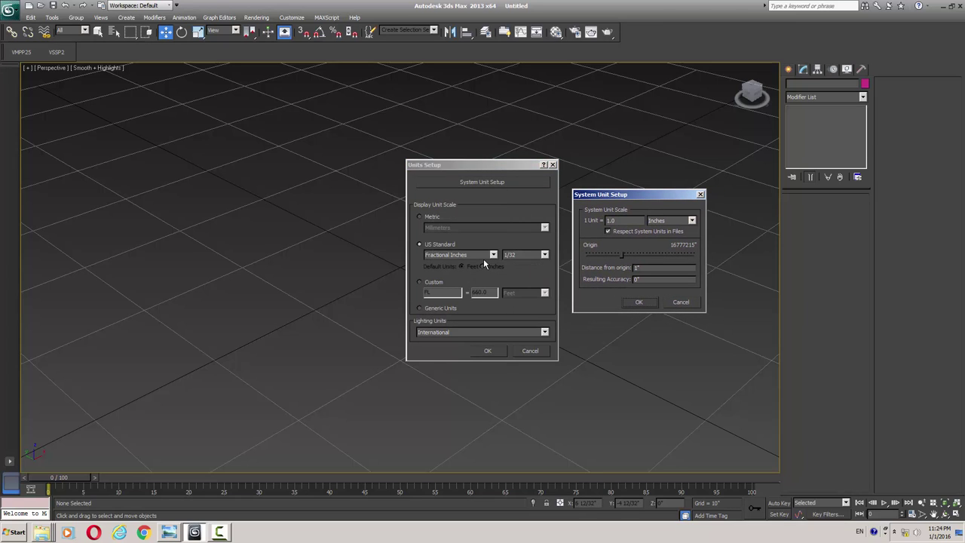
left_click(691, 220)
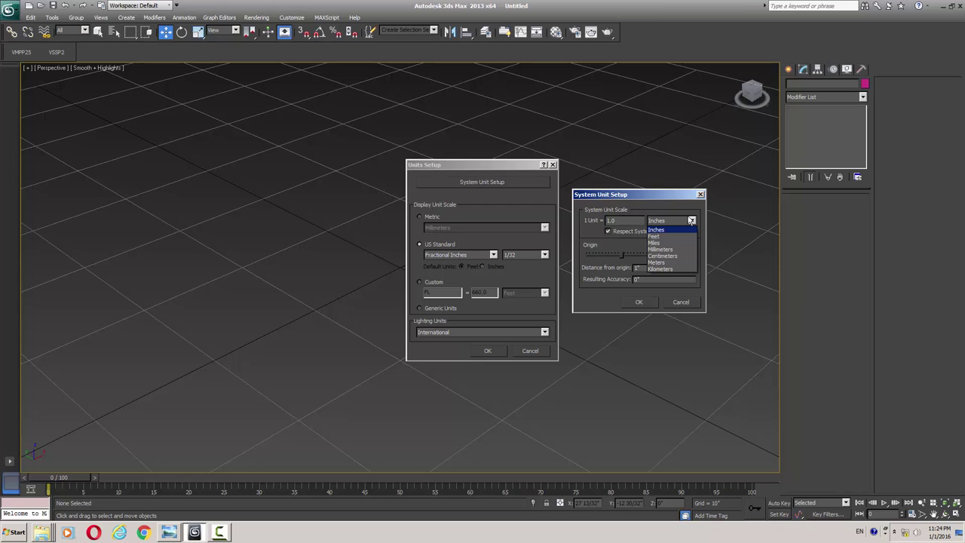
left_click(691, 221)
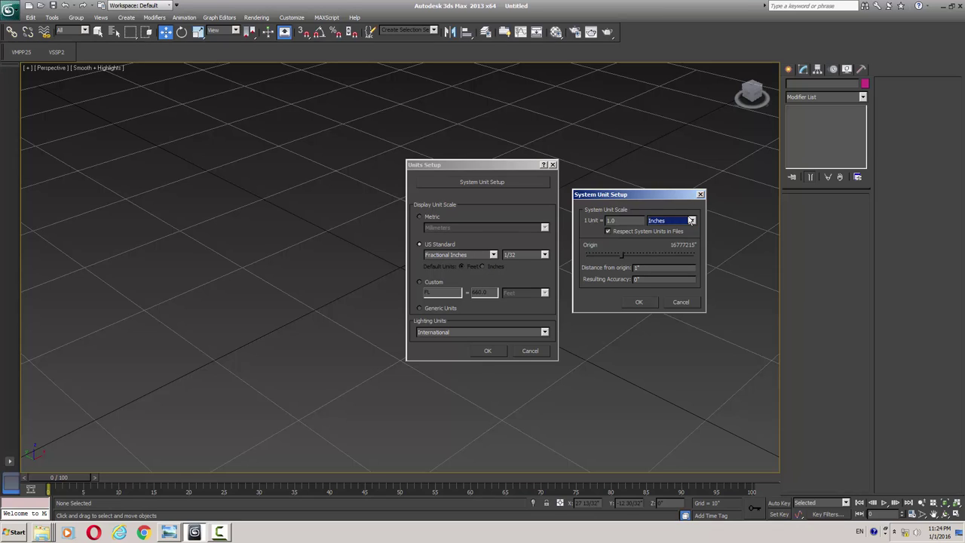
left_click(679, 303)
left_click(530, 352)
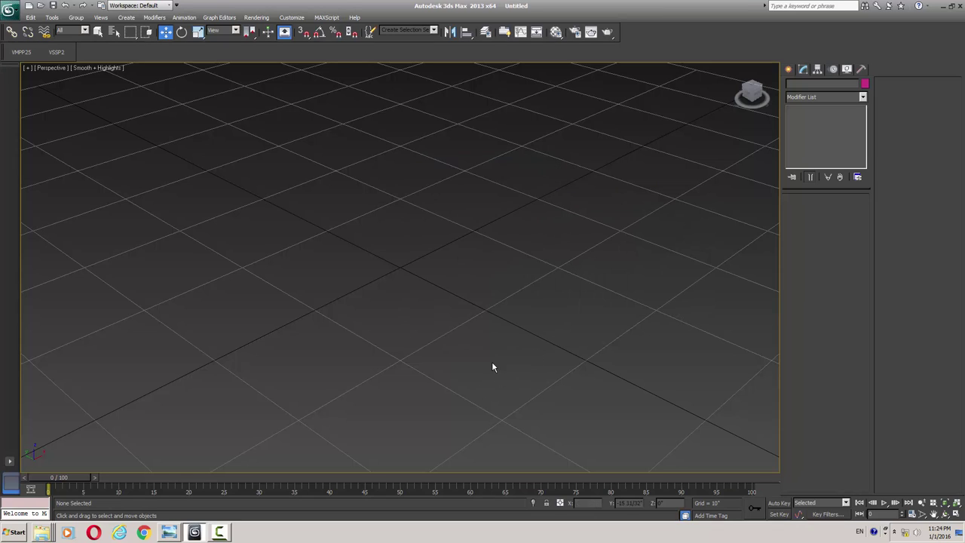
Step: Draw a circle centred on the grid origin in the Perspective view and set its radius to 12 inches
left_click(169, 535)
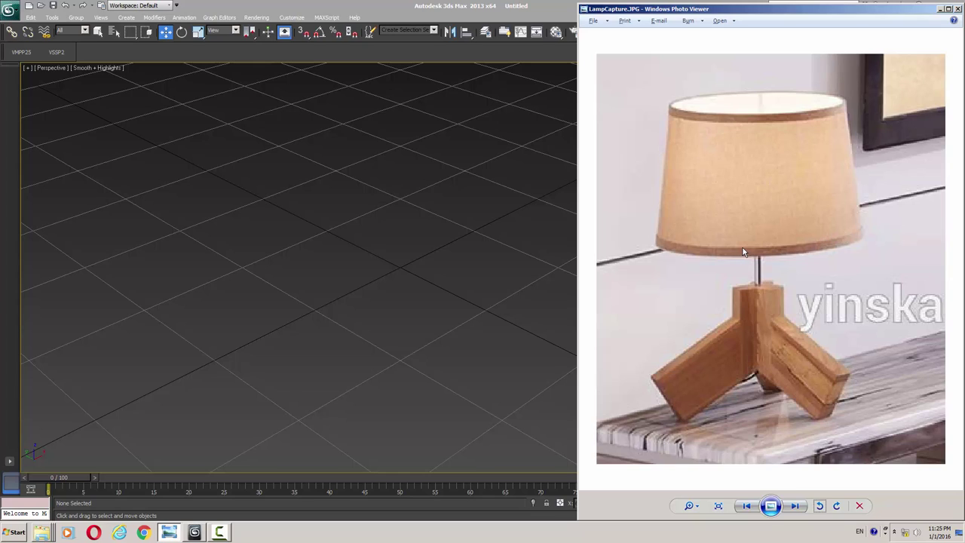
left_click(487, 273)
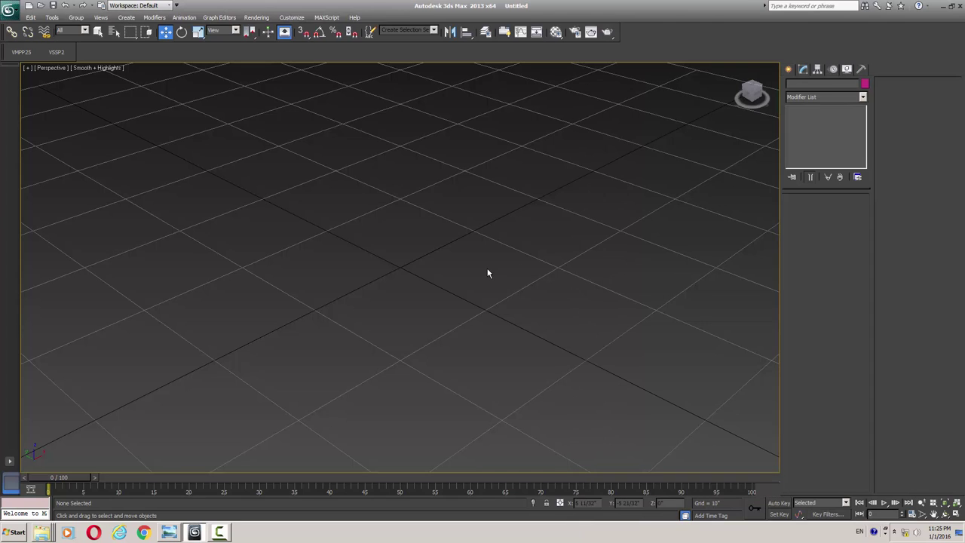
left_click(802, 85)
left_click(816, 150)
left_click_drag(402, 267, 520, 332)
type("12")
key("Return")
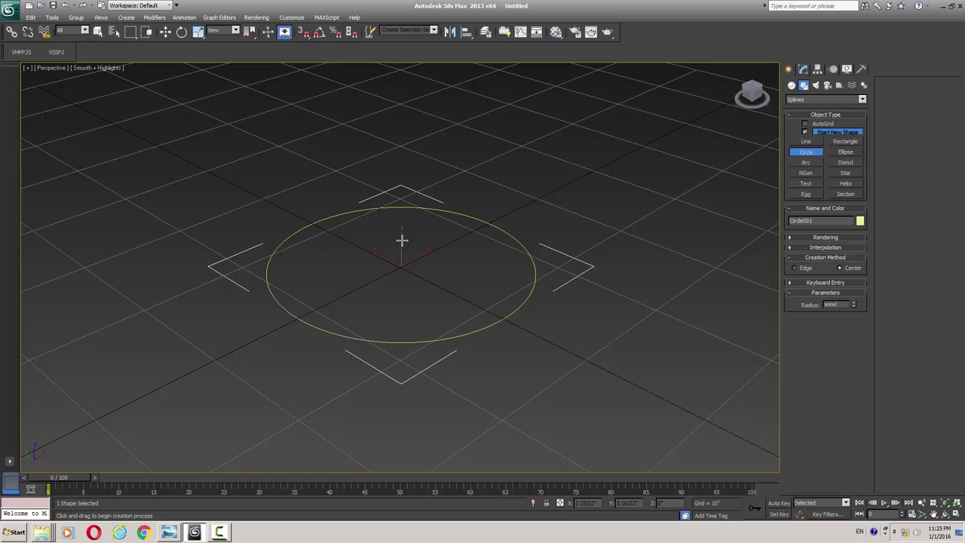
Step: Clone the circle straight up along Z by about 19 inches as a single independent copy
left_click(164, 32)
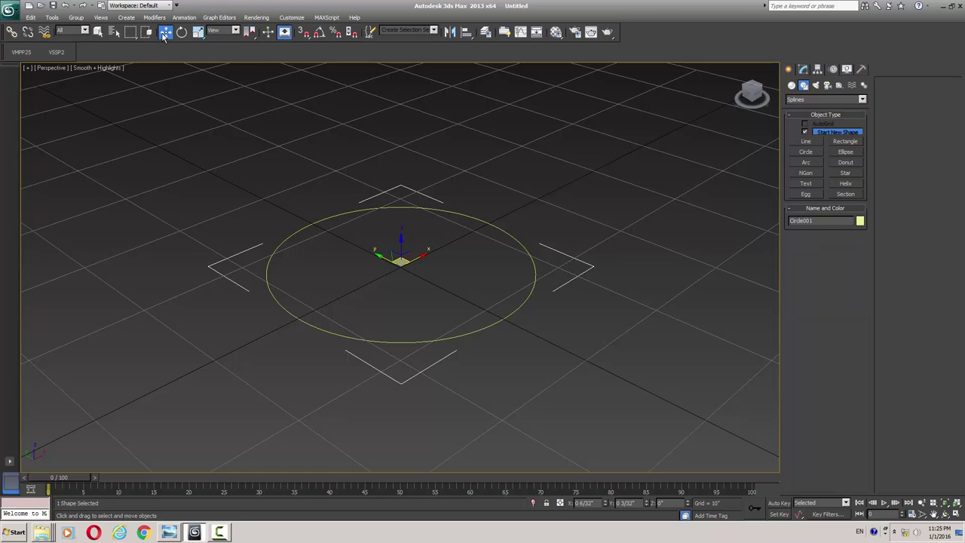
left_click_drag(403, 224, 443, 83, "shift")
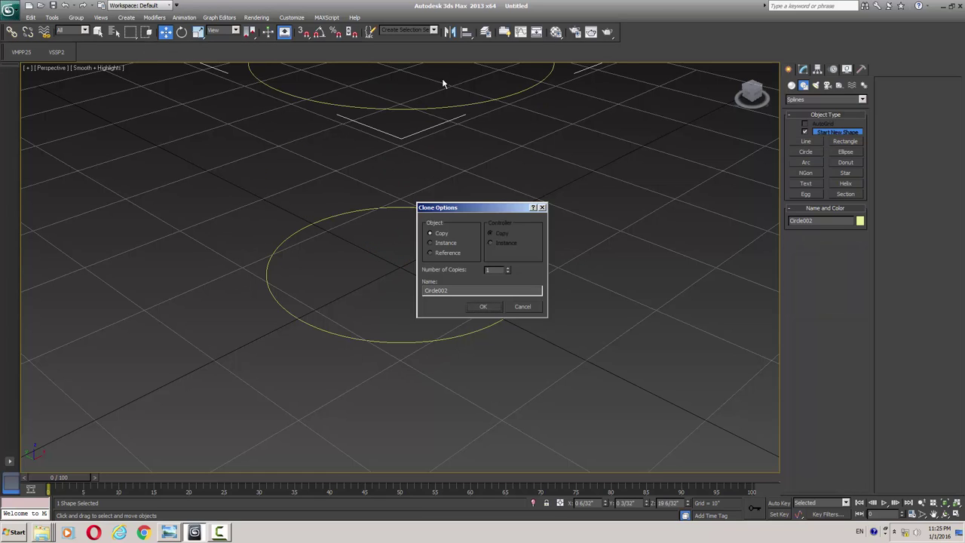
left_click(482, 306)
middle_click_drag(482, 306, 564, 303)
Step: Skip the failing file in the copy error dialog and examine the lamp's wooden base in the reference photo
key("alt+Tab")
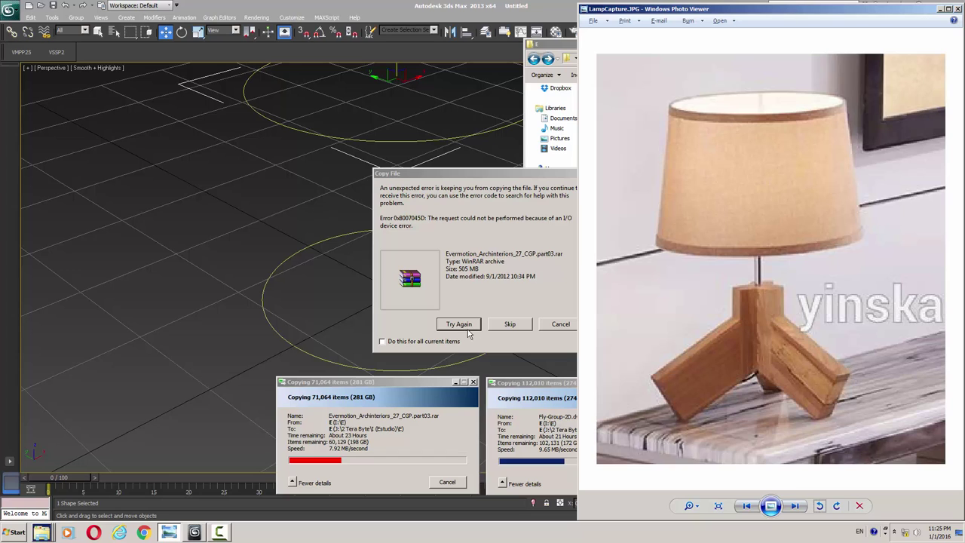
left_click(516, 327)
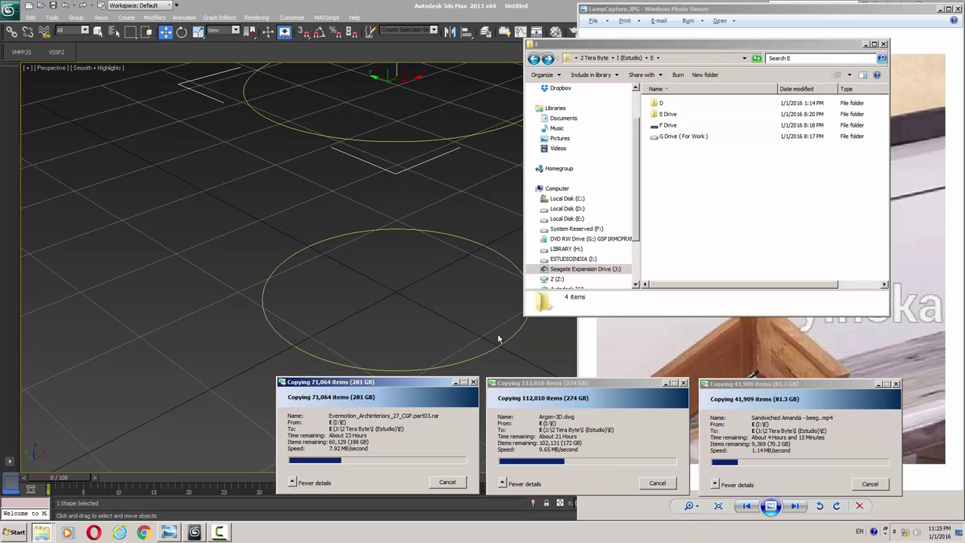
left_click(447, 232)
key("alt+Tab")
key("alt+Tab")
left_click(379, 220)
key("alt+Tab")
key("alt+Tab")
key("alt+Tab")
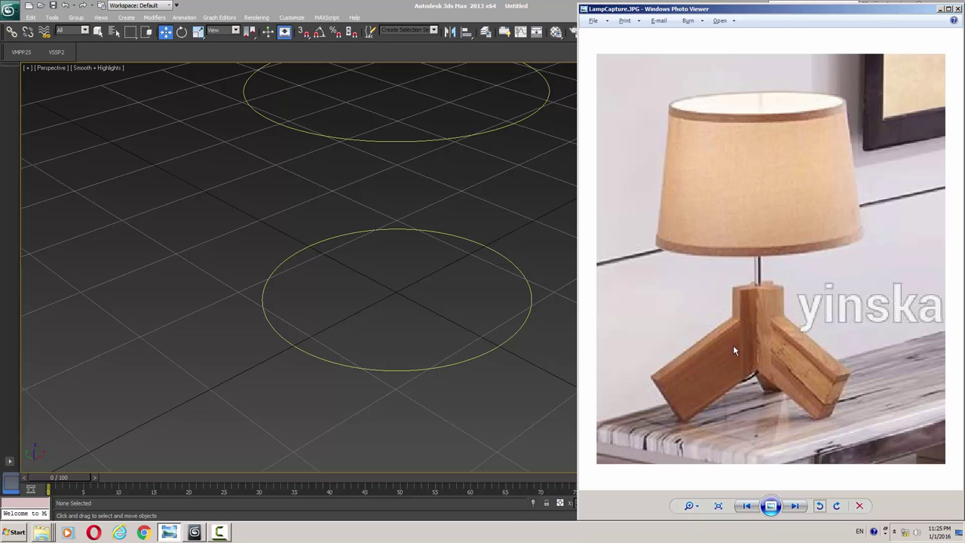
Step: Draw a rectangle about 10 inches wide and 5 inches high in the Front view, above the lower circle and left of the centre axis
left_click(531, 290)
key("f")
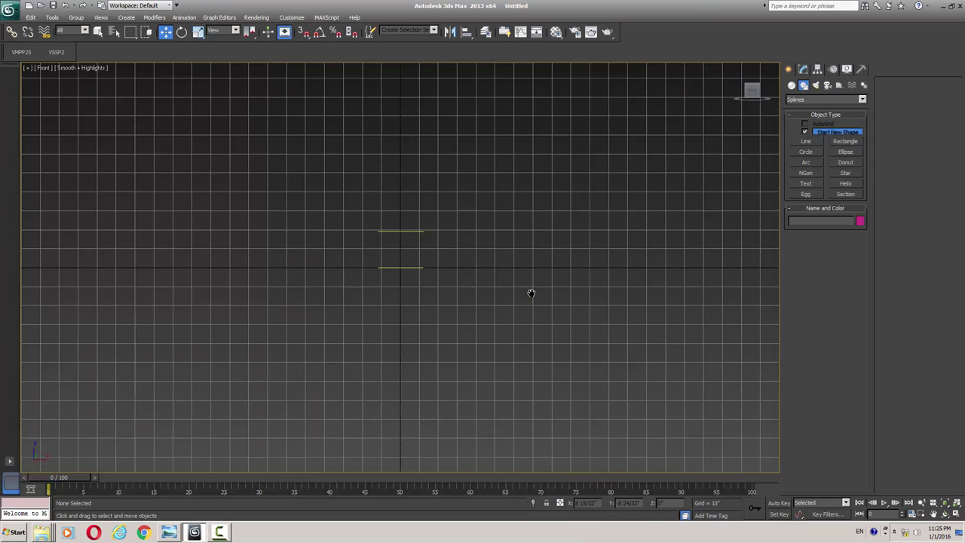
key("z")
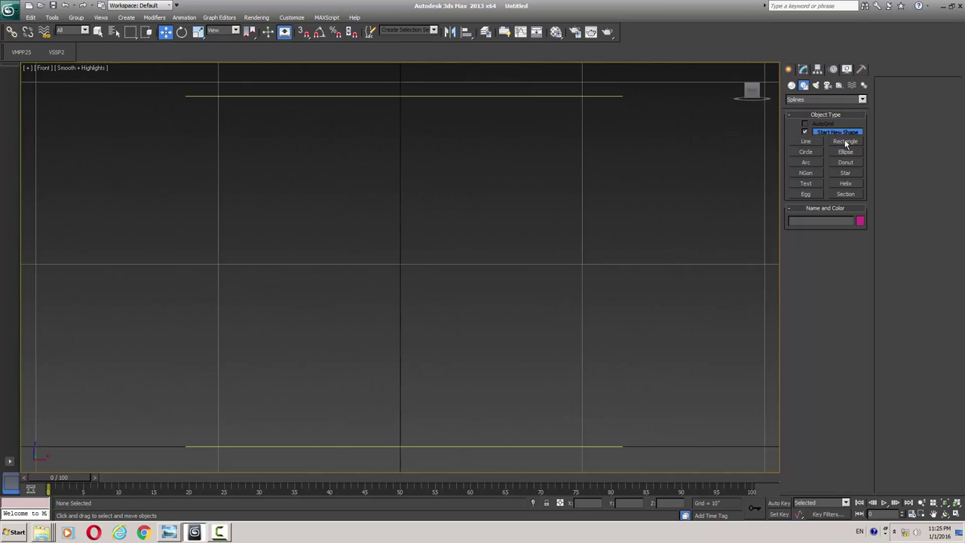
left_click(844, 141)
left_click_drag(195, 351, 380, 442)
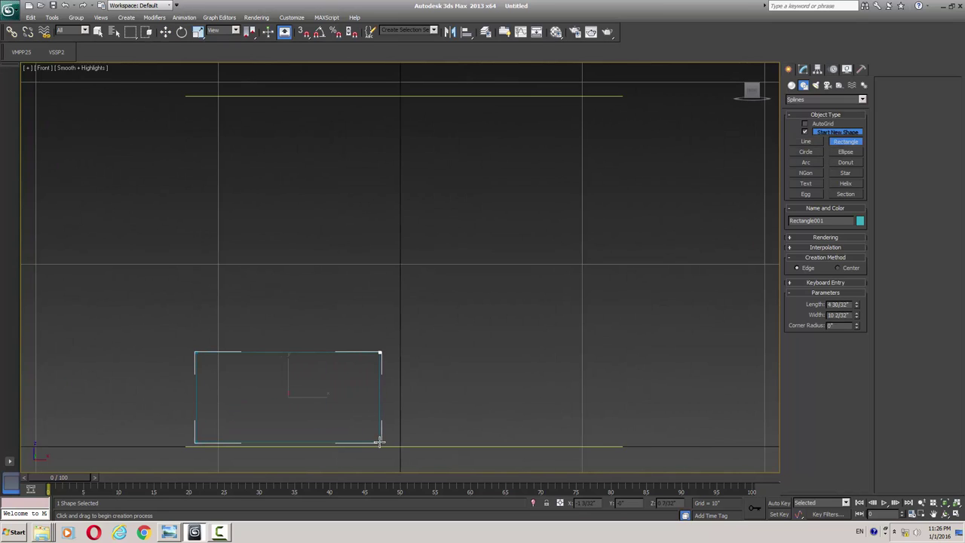
Step: Set the rectangle's length to 4 inches and its width to 5 inches, and compare it with the reference photo
left_click(857, 302)
left_click_drag(859, 303, 799, 303)
type("4")
key("Return")
key("Tab")
type("5")
key("Return")
key("alt+Tab")
key("alt+Tab")
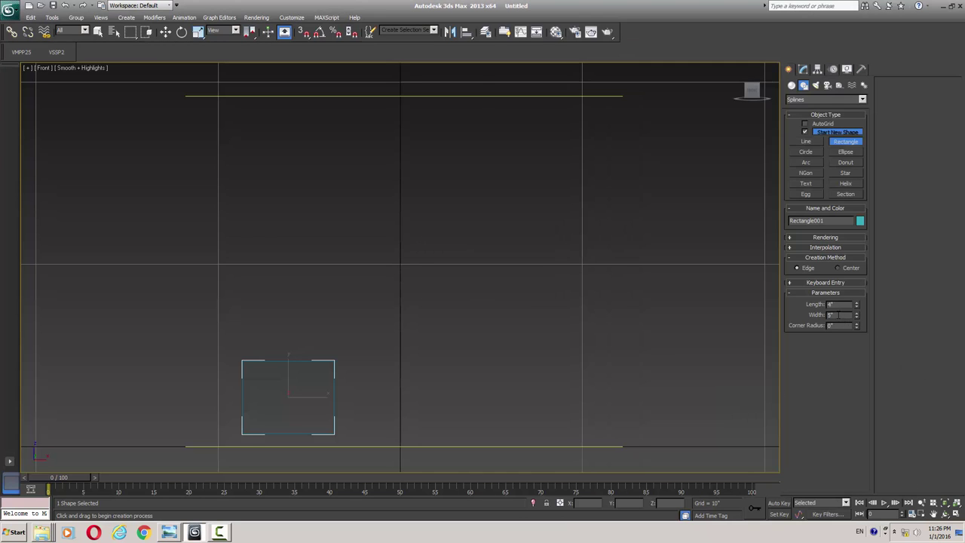
Step: Set the rectangle's width to 6 inches and its length to 3 inches
left_click_drag(839, 315, 782, 312)
type("6")
key("Return")
key("shift+Tab")
type("3")
key("Return")
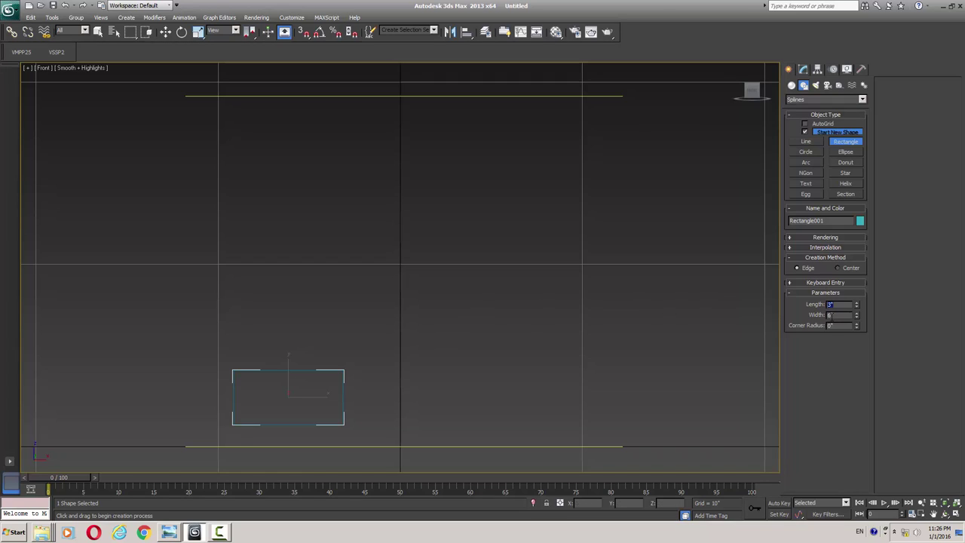
Step: Try a width of 5 inches for the rectangle
double_click(833, 315)
type("5")
key("Return")
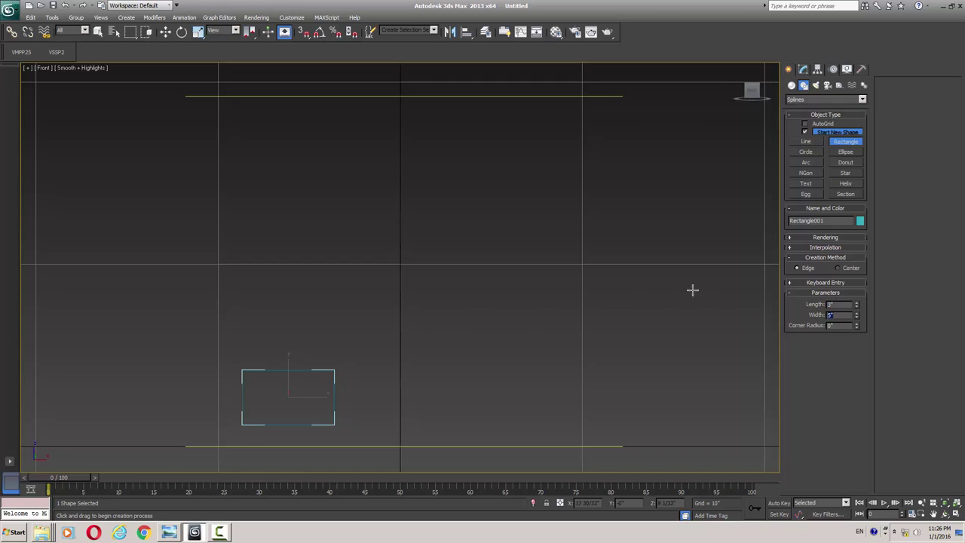
left_click(225, 538)
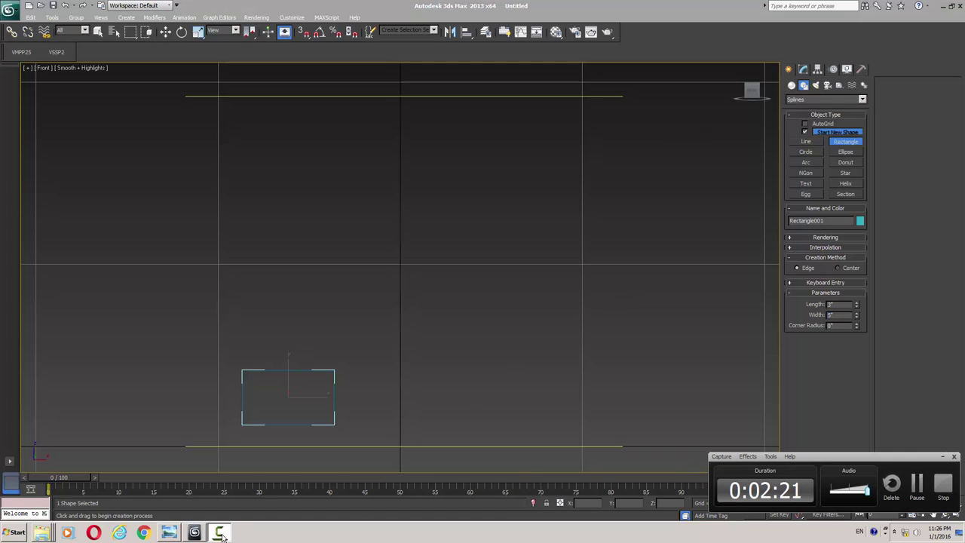
left_click(226, 538)
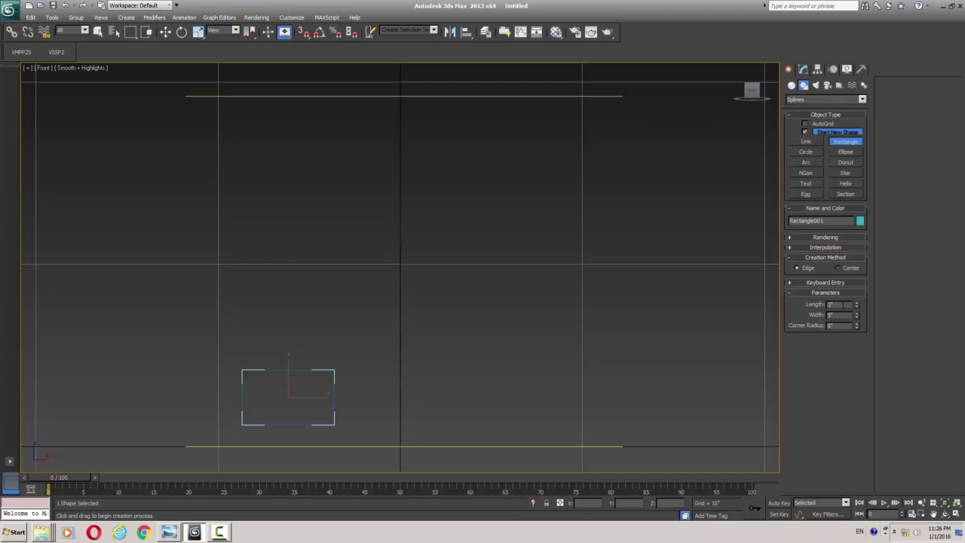
Step: Set the rectangle's width back to 6 inches
double_click(833, 314)
type("6")
key("Return")
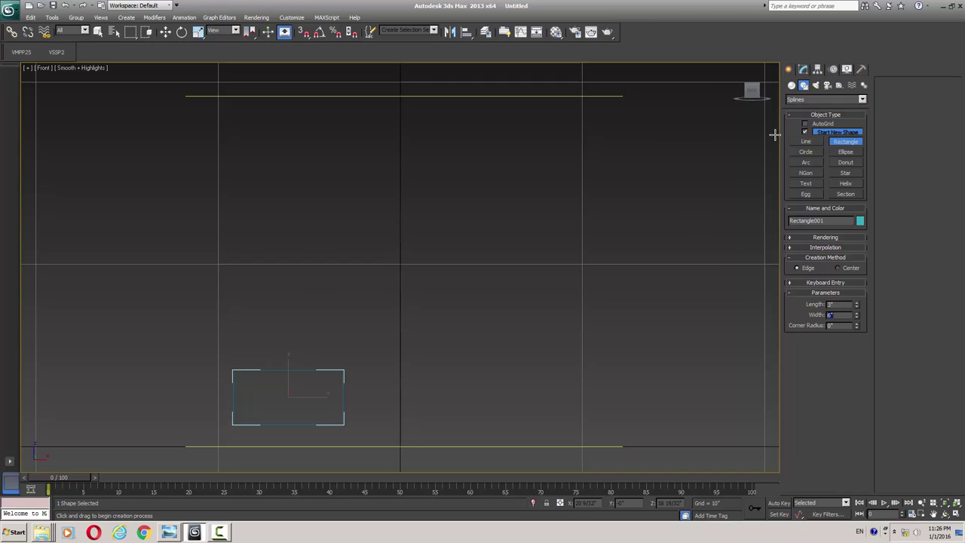
Step: Add an Edit Spline modifier to the rectangle and convert all four vertices to Corner type
left_click(803, 68)
left_click(819, 96)
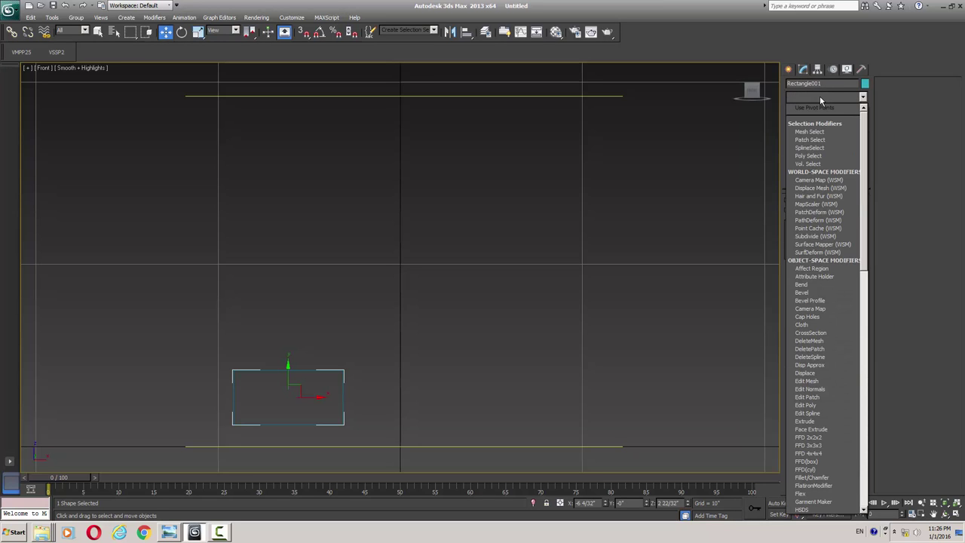
key("e")
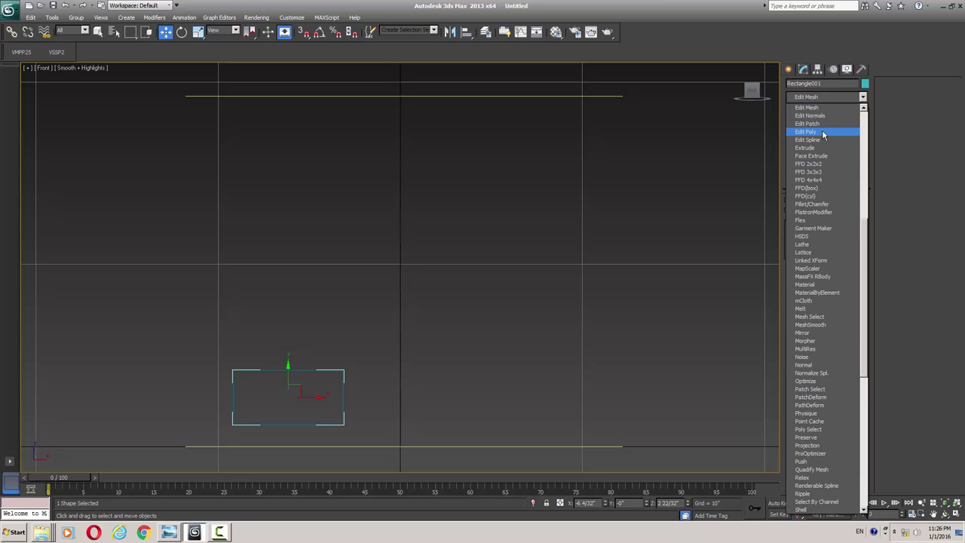
left_click(821, 140)
key("1")
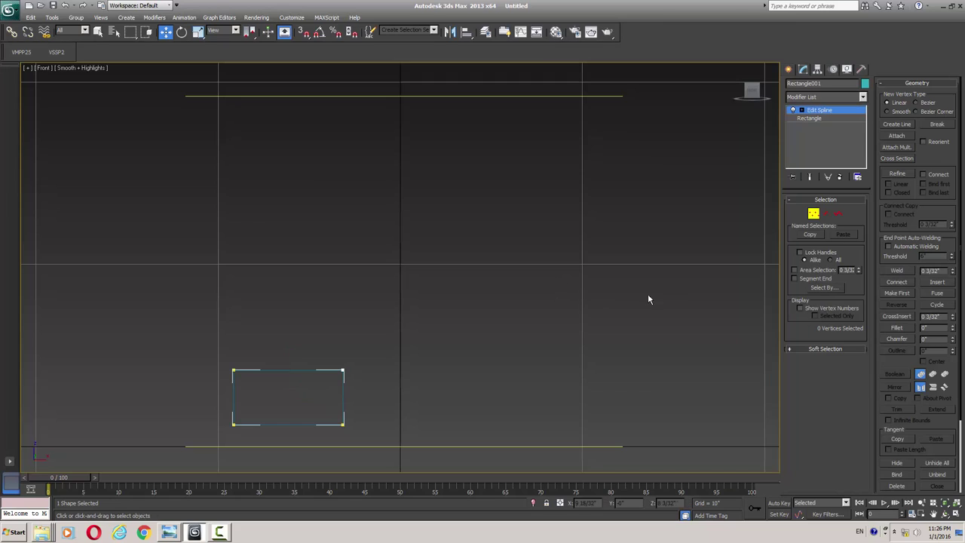
key("ctrl+a")
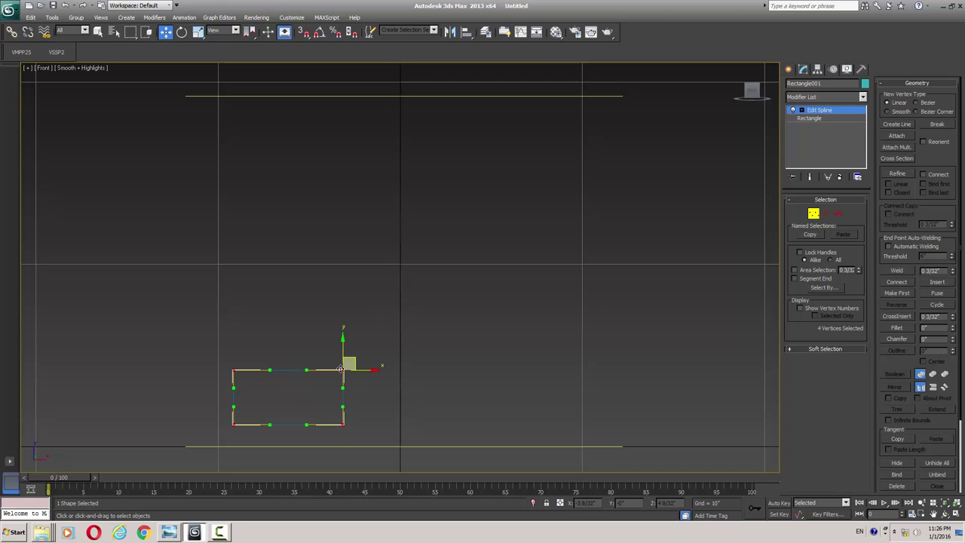
right_click(337, 367)
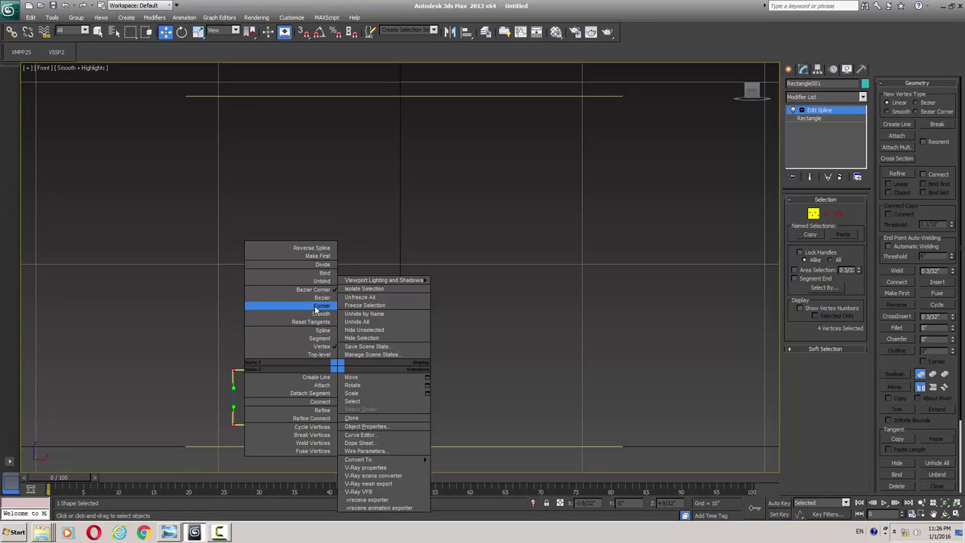
left_click(315, 306)
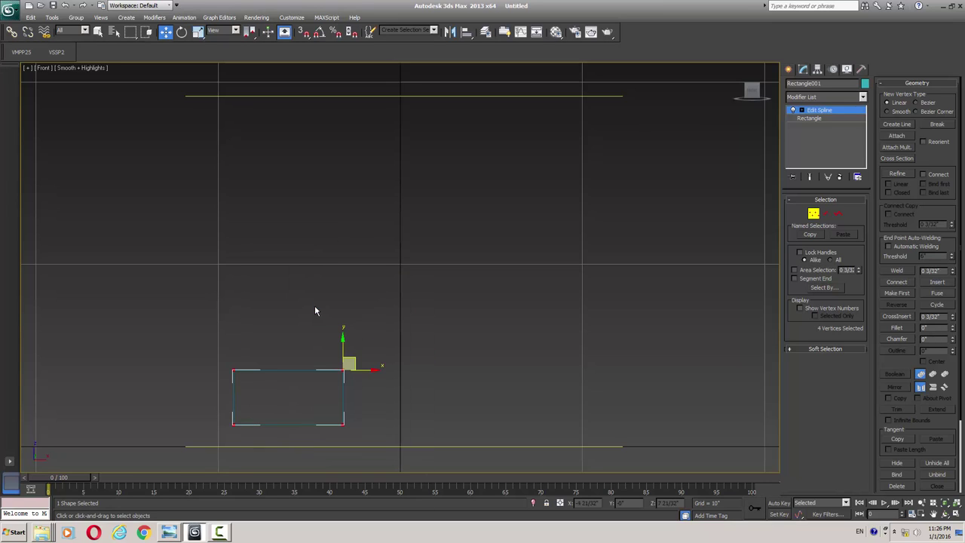
Step: Raise the rectangle's right vertical segment along Y by about its own height so the shape becomes a slanted parallelogram
left_click(398, 343)
key("2")
left_click(344, 407)
left_click_drag(342, 369, 340, 309)
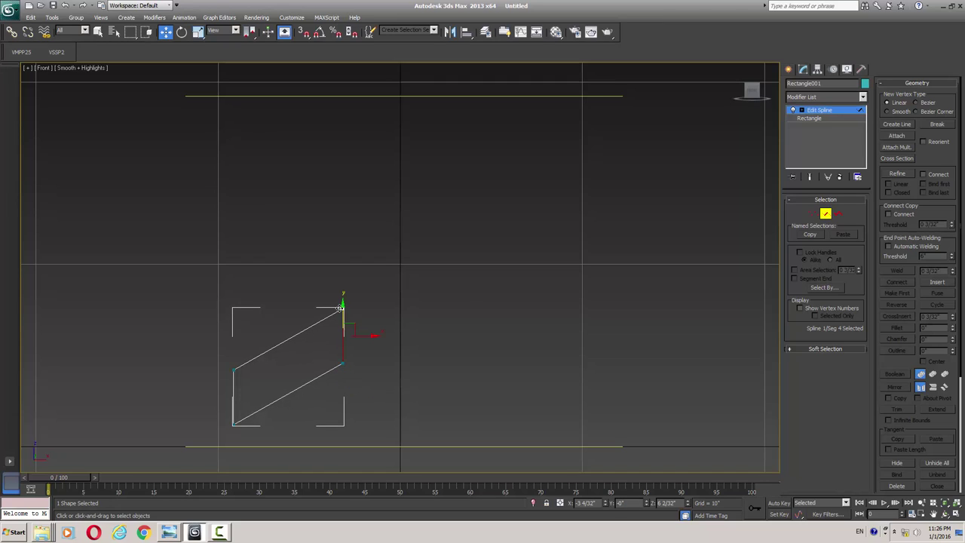
Step: Add an Extrude modifier to the slanted profile with an amount of 1 inch
left_click(828, 110)
left_click(831, 98)
type("ex")
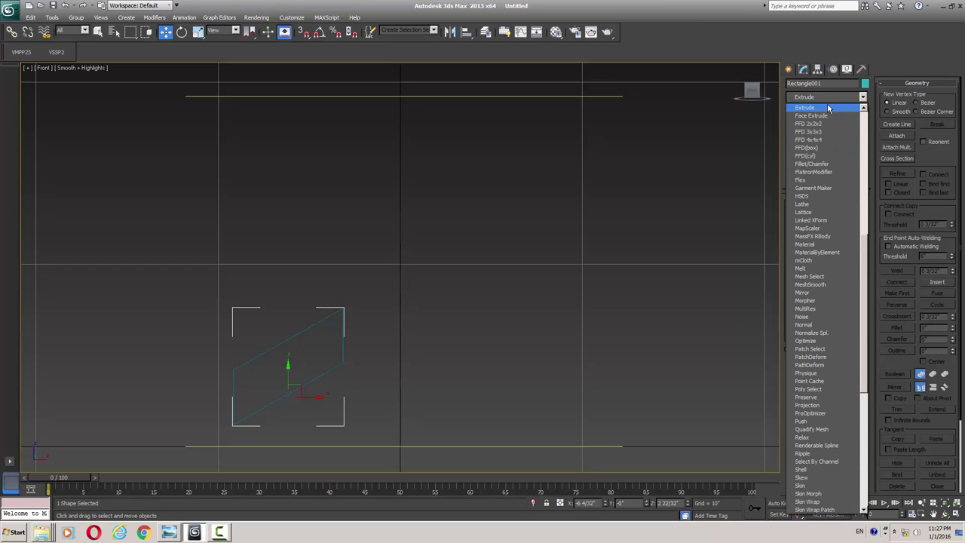
left_click(826, 111)
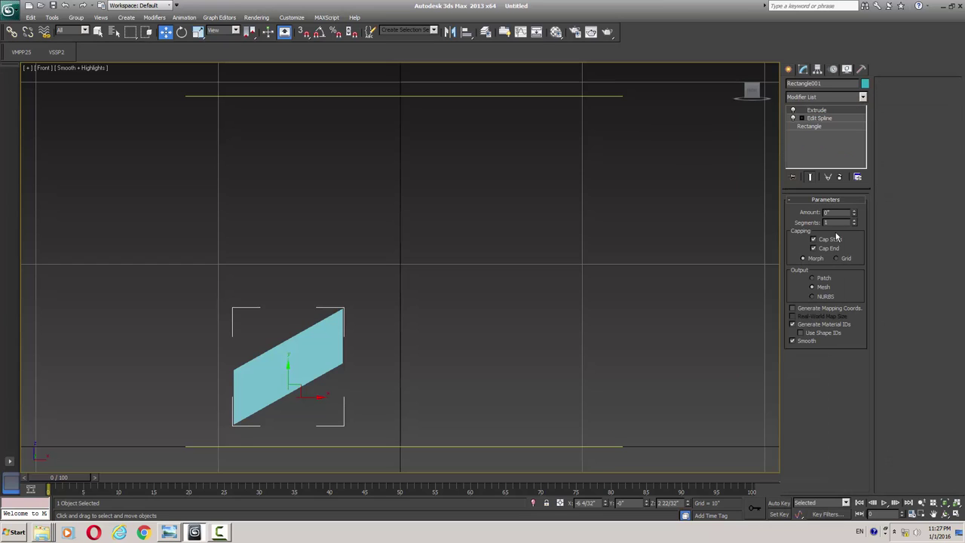
type("1")
key("Return")
middle_click_drag(508, 269, 477, 264)
Step: Move the extruded leg piece about 2 inches in the negative X direction in the Perspective view and return to the Front view
key("p")
key("z")
middle_click_drag(319, 302, 333, 320, "alt")
scroll(333, 319, "down", 4)
middle_click_drag(450, 309, 421, 322, "alt")
left_click_drag(432, 291, 398, 288)
mouse_move(397, 324)
middle_mouse_down("alt")
mouse_move(394, 353)
mouse_move(411, 339)
mouse_move(393, 329)
middle_mouse_up("alt")
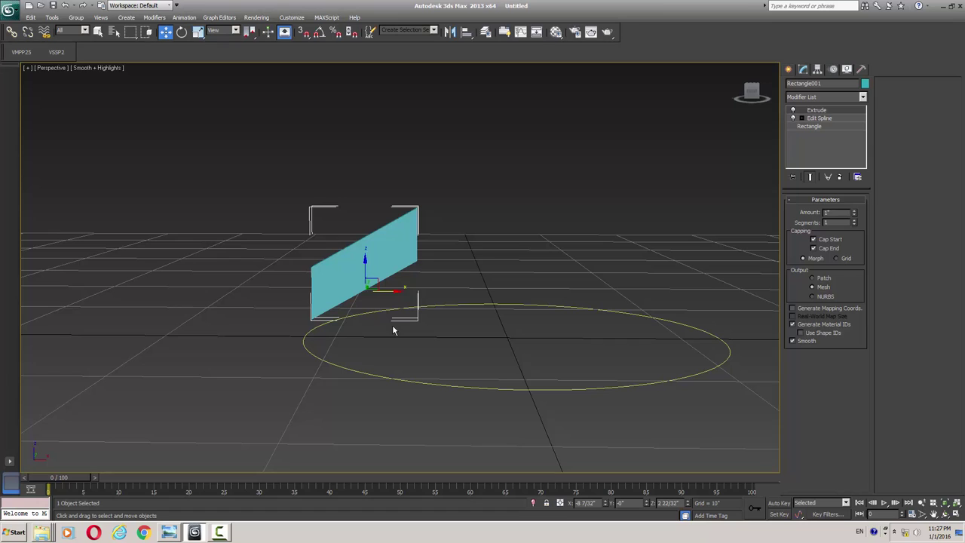
key("f")
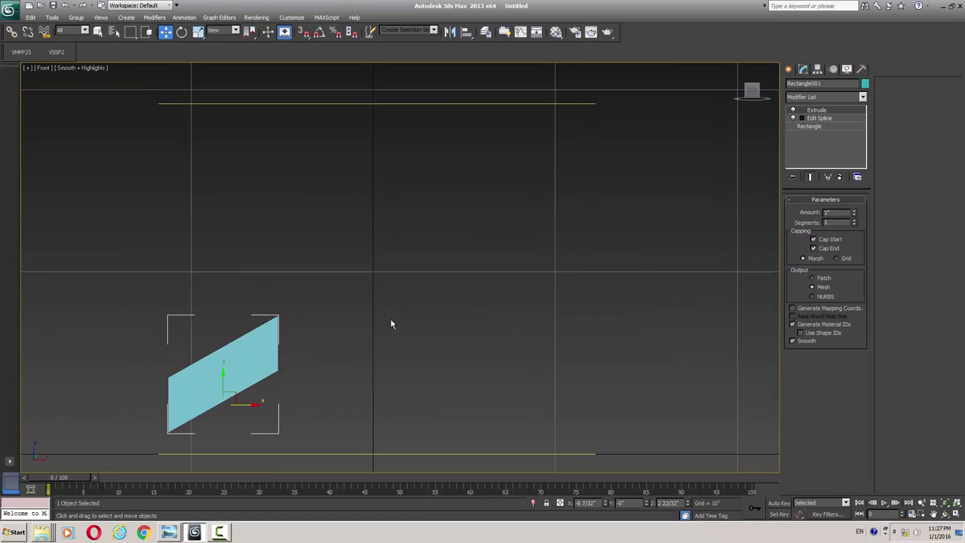
Step: Compare the upper circle and the slanted leg piece with the lamp reference photo
scroll(316, 343, "down", 2)
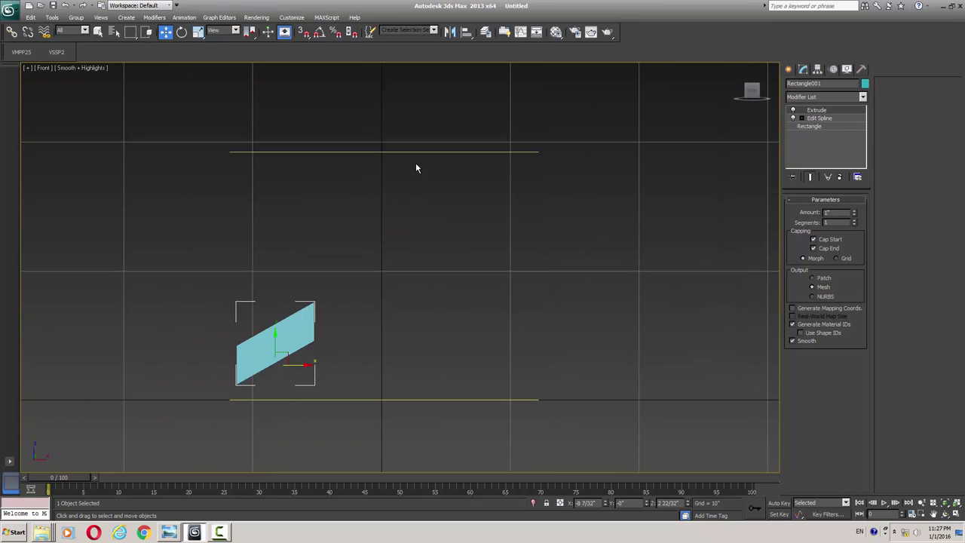
left_click(427, 145)
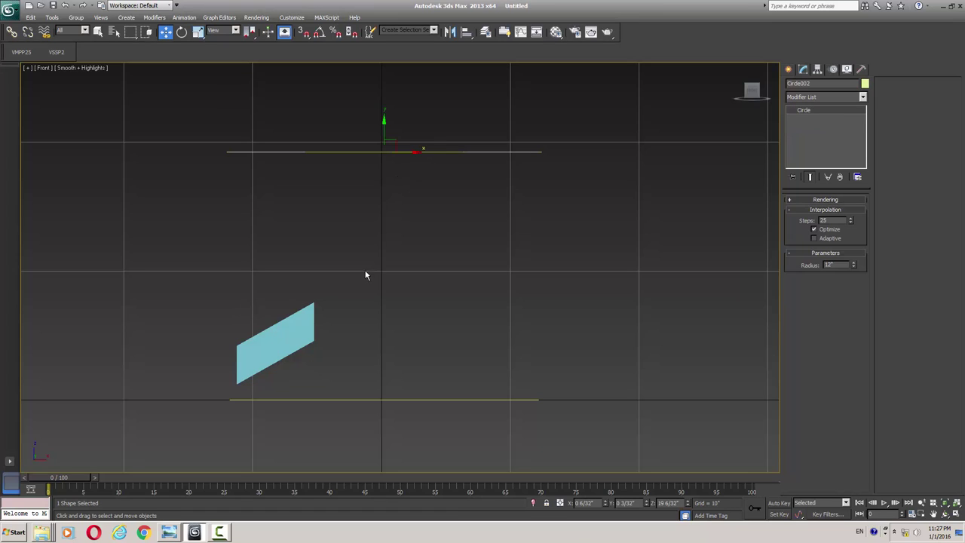
left_click(339, 296)
left_click(296, 332)
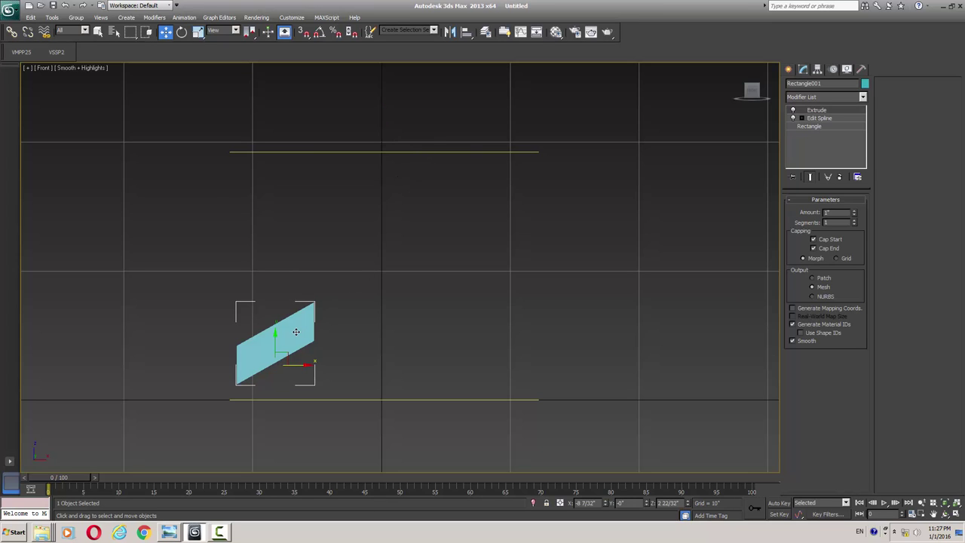
left_click(391, 152)
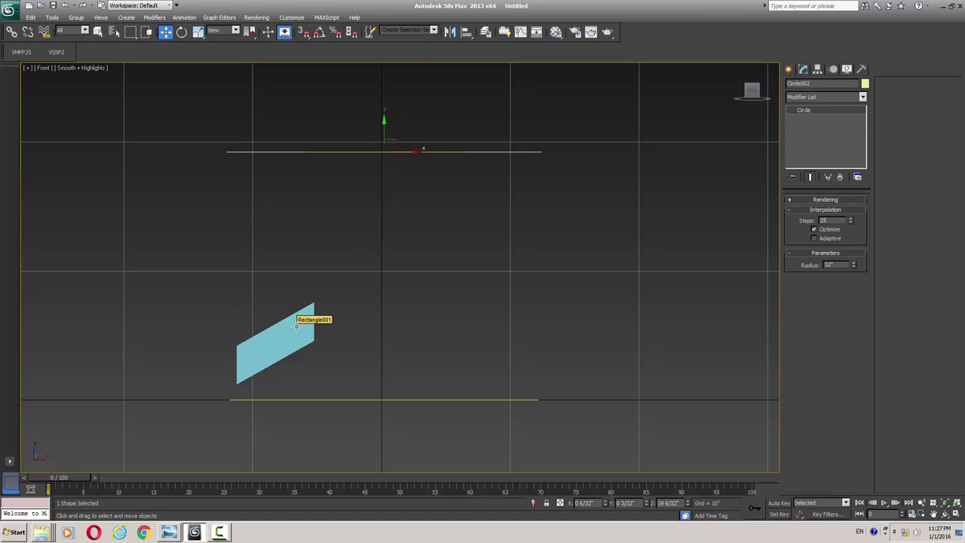
key("alt+Tab")
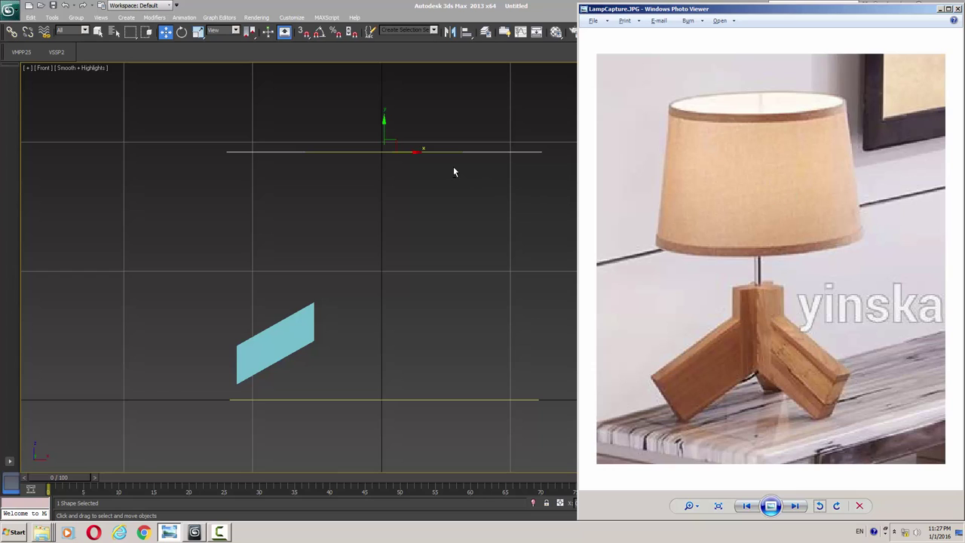
key("alt+Tab")
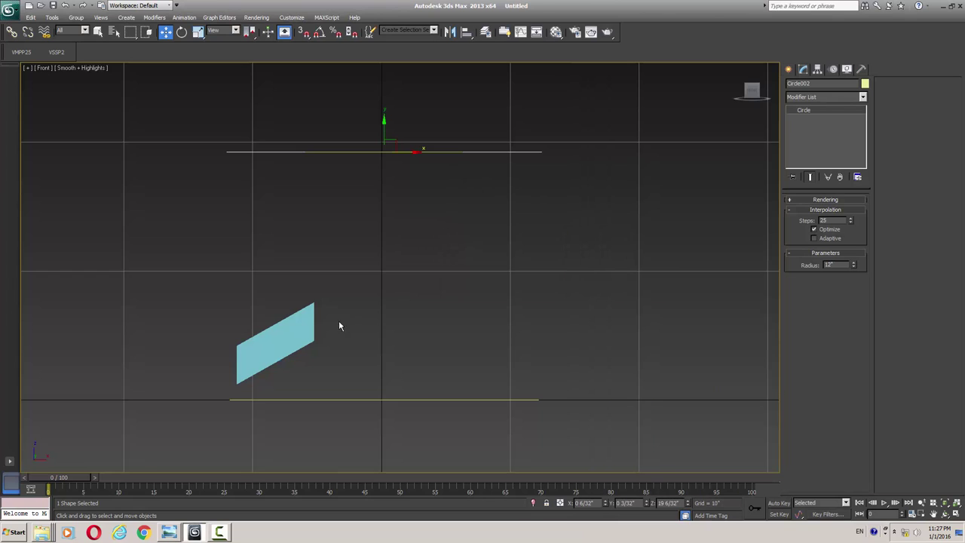
Step: Select the slanted leg piece and center its pivot on the object using Affect Pivot Only
left_click(315, 333)
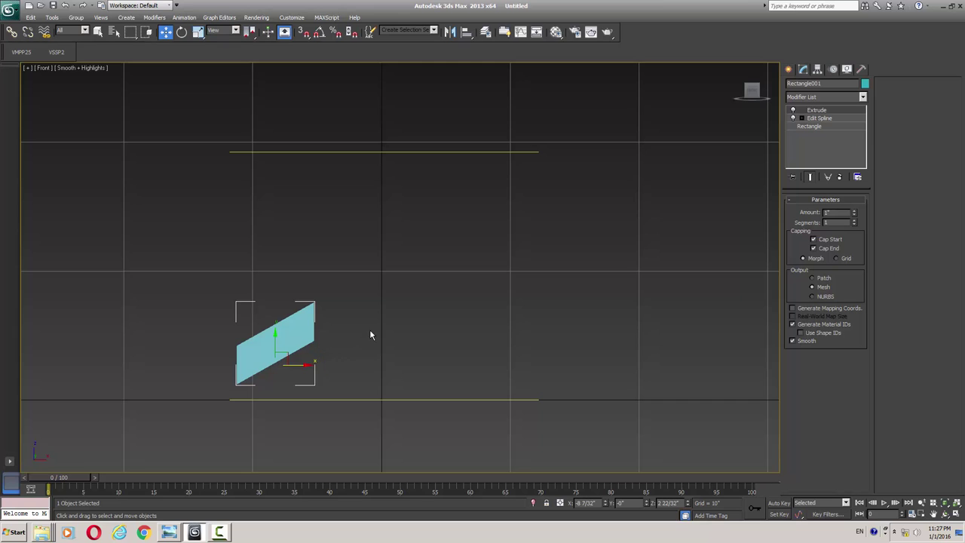
key("p")
middle_click_drag(354, 344, 294, 374, "alt")
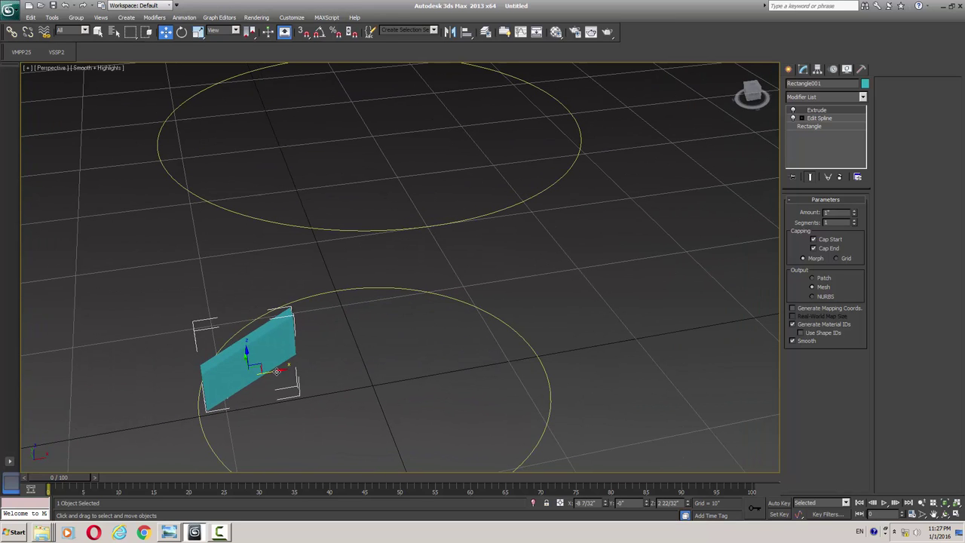
left_click(818, 71)
left_click(841, 132)
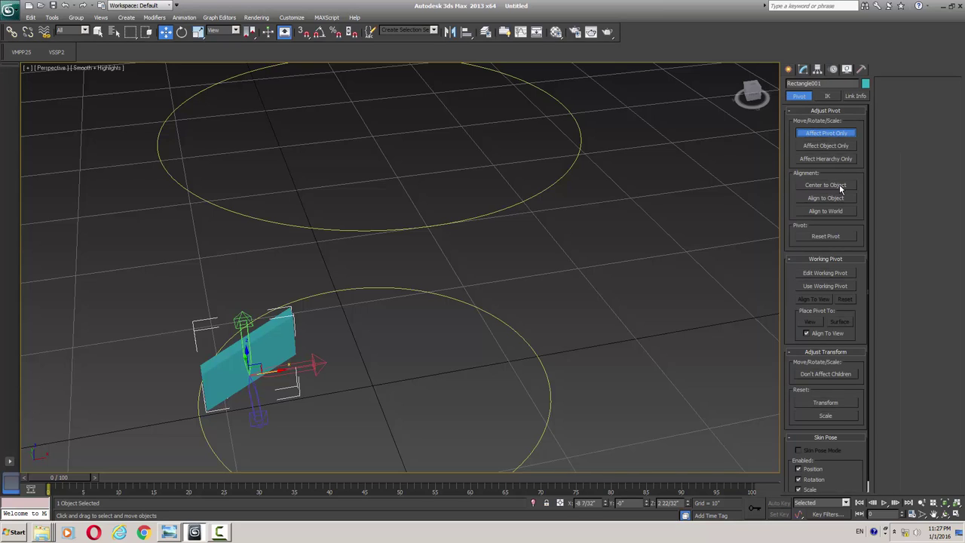
left_click(839, 184)
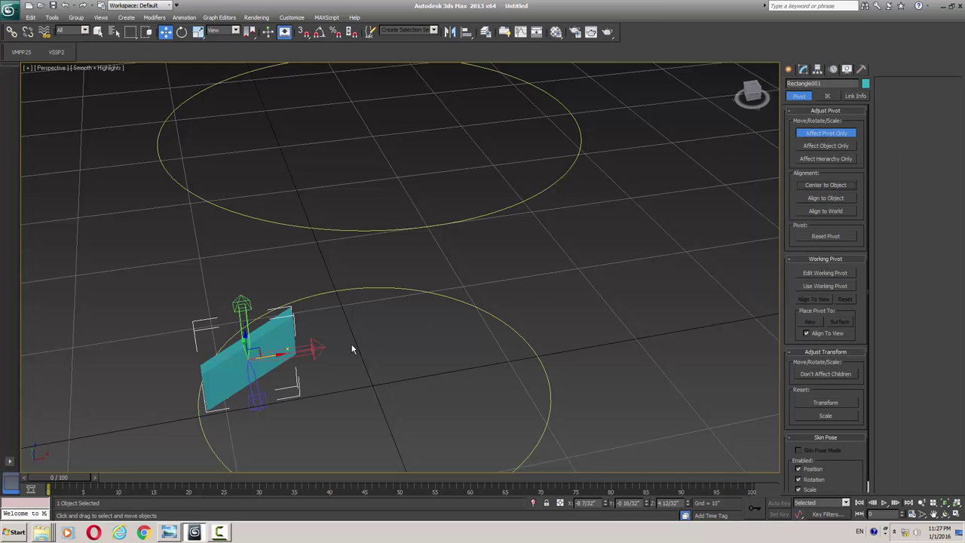
Step: Align the leg's pivot to the lower circle in X, Y and Z, center to center, and leave pivot editing
key("alt+a")
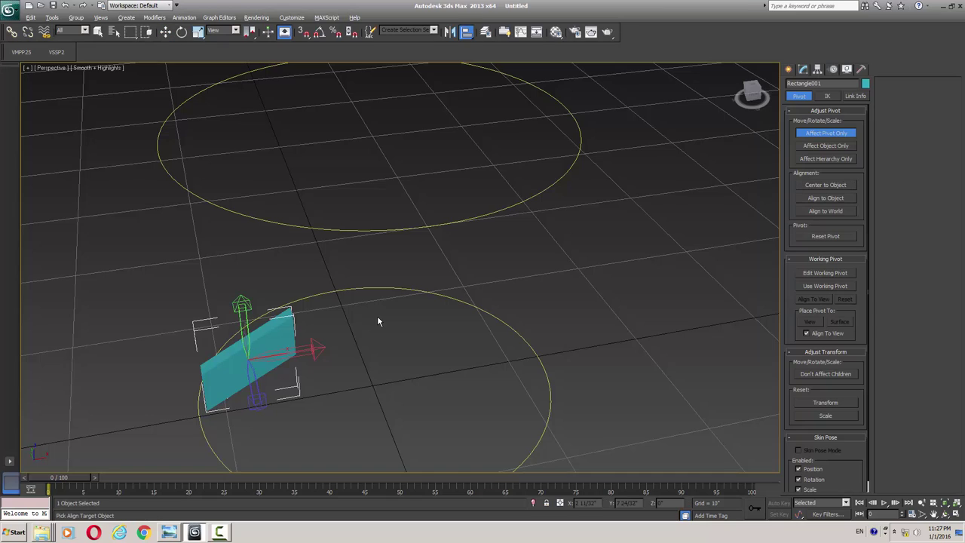
left_click(435, 293)
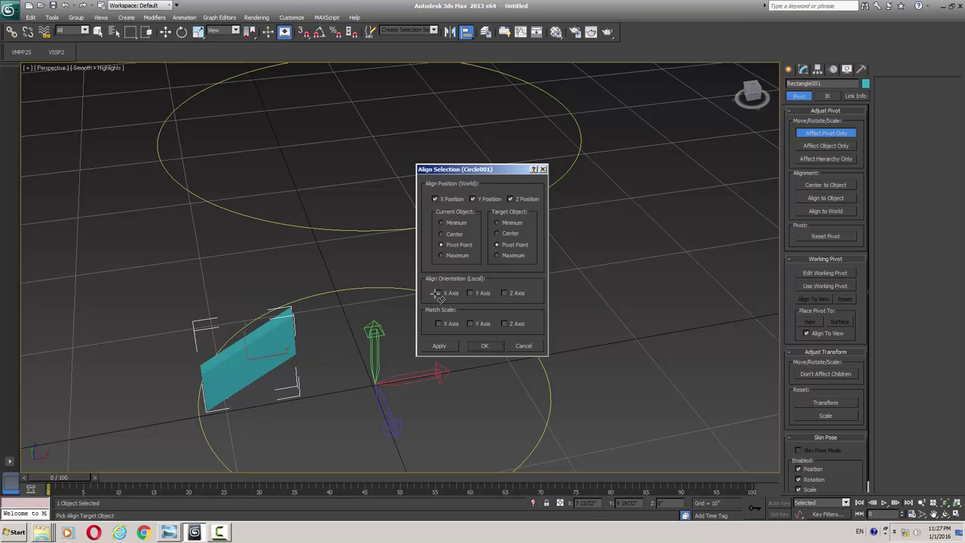
left_click(452, 238)
left_click(499, 235)
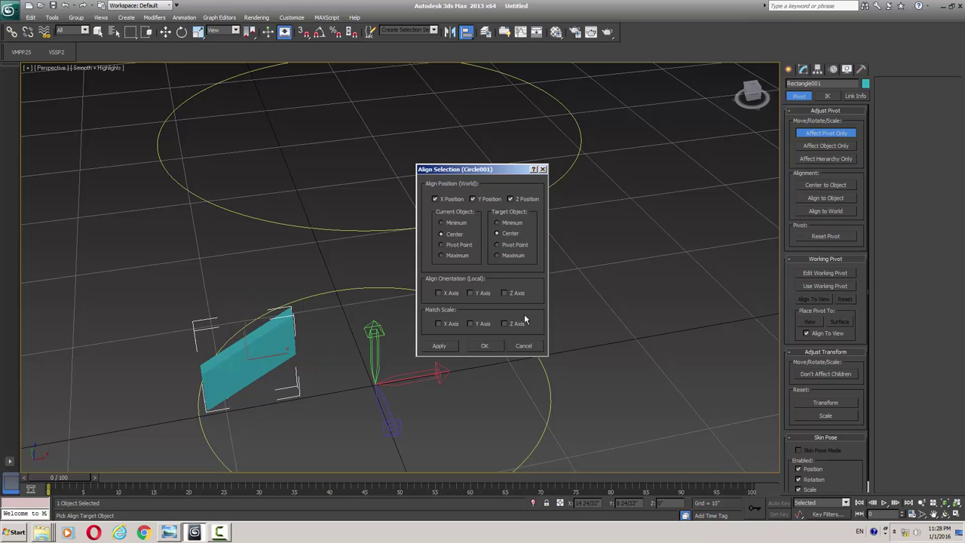
left_click(484, 346)
key("e")
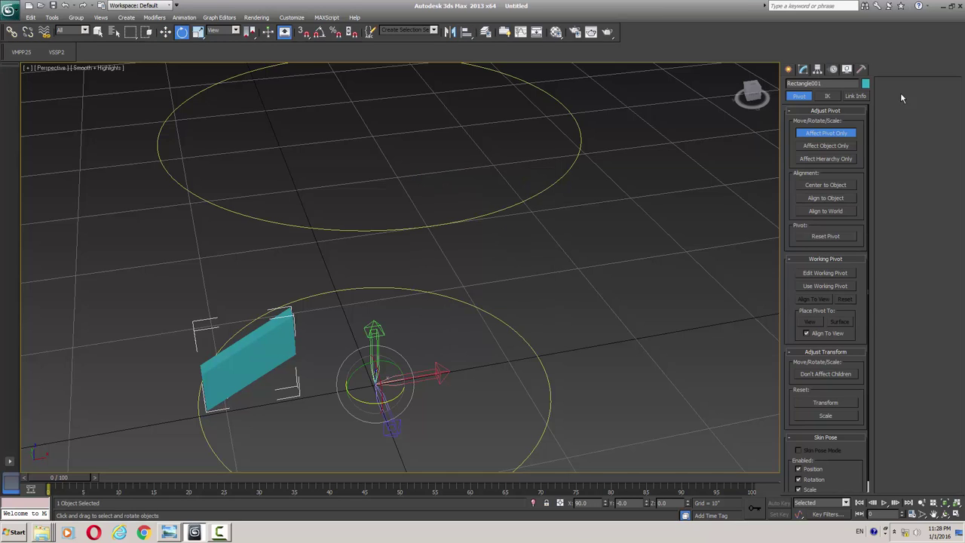
left_click(831, 134)
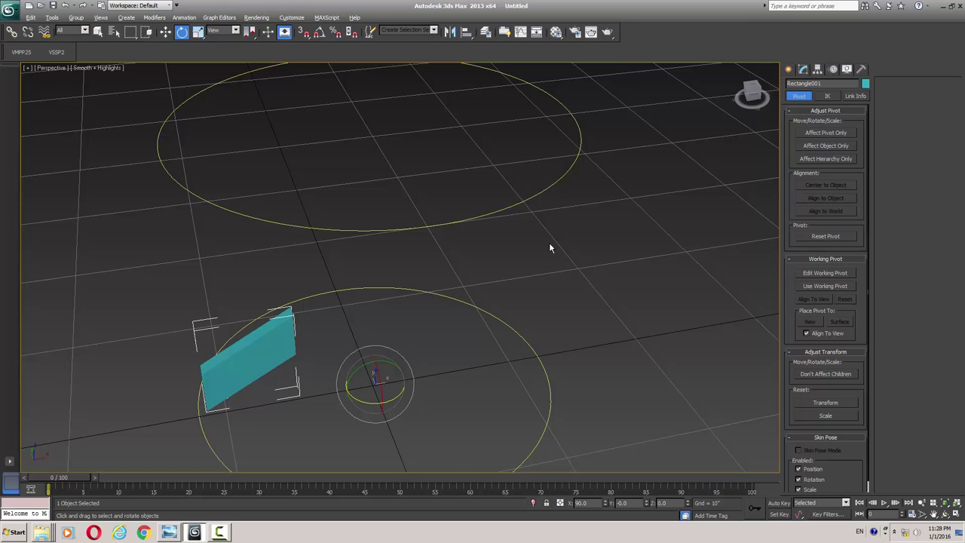
Step: Bring up the Array settings for the leg piece with Preview enabled and move the dialog clear of the model
key("shift+a")
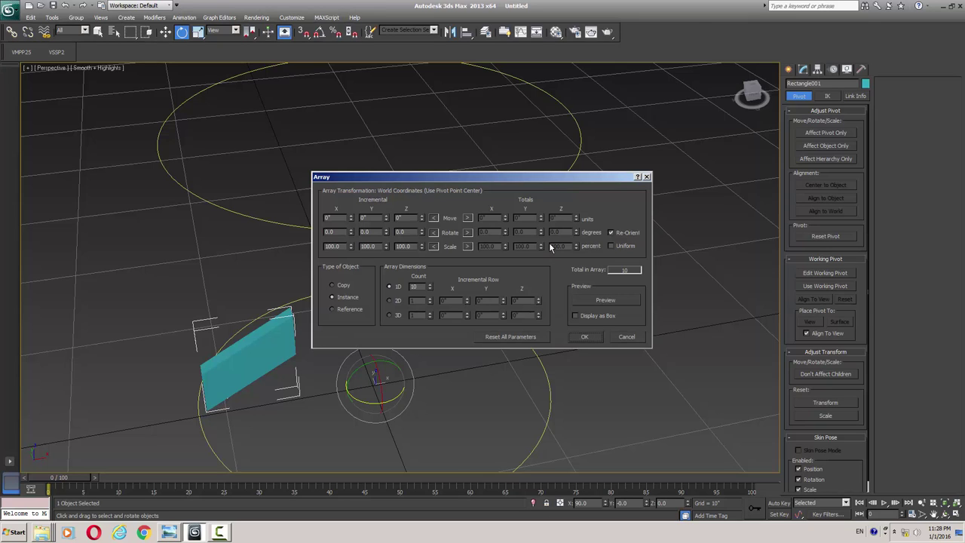
left_click(625, 336)
key("alt+t")
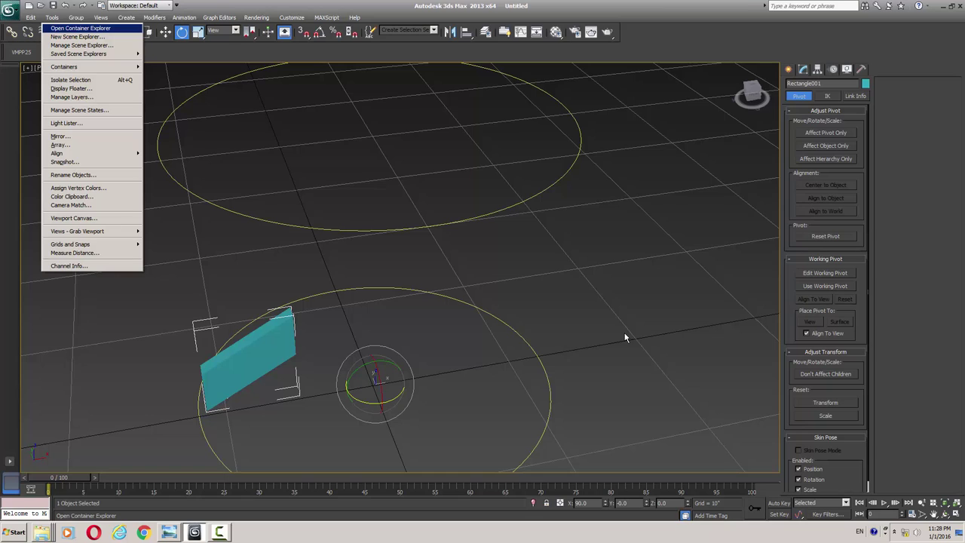
key("a")
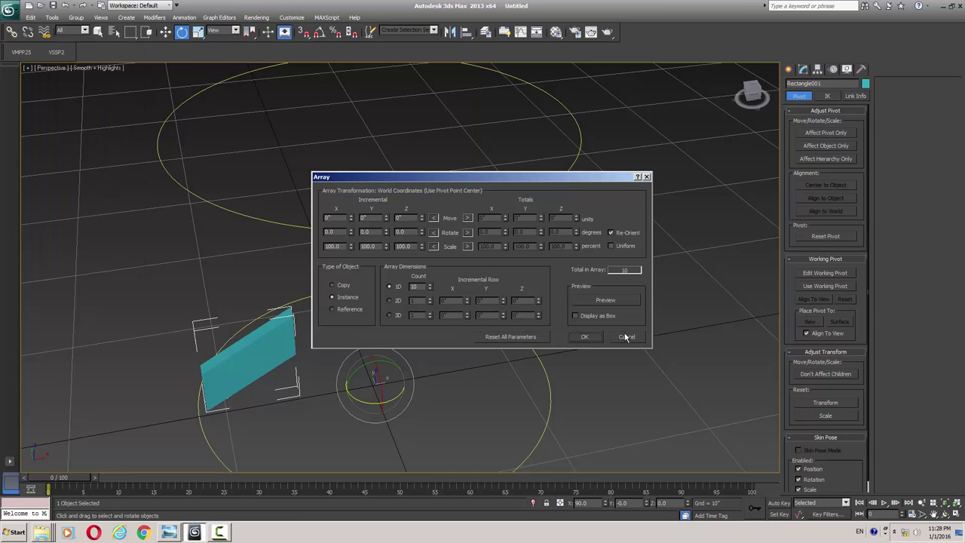
left_click(593, 302)
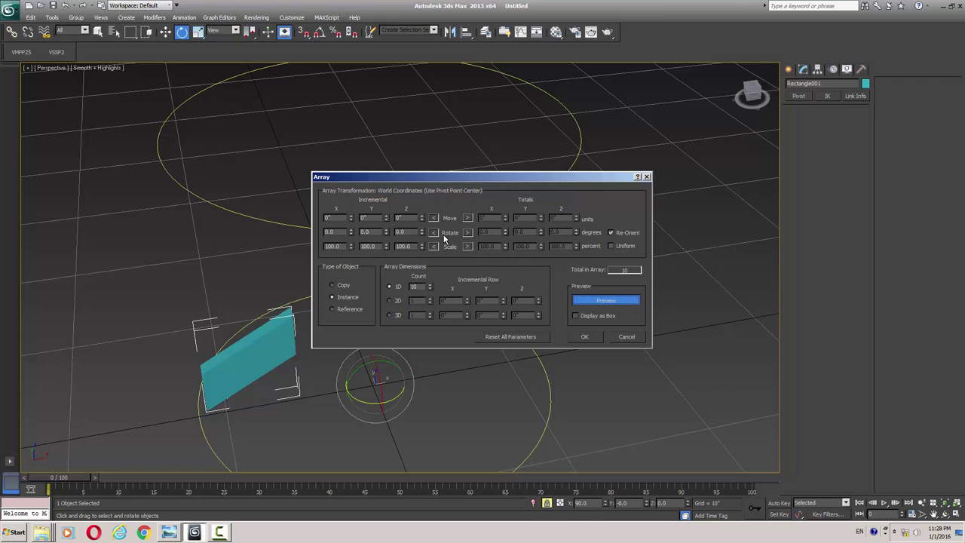
left_click_drag(471, 182, 685, 182)
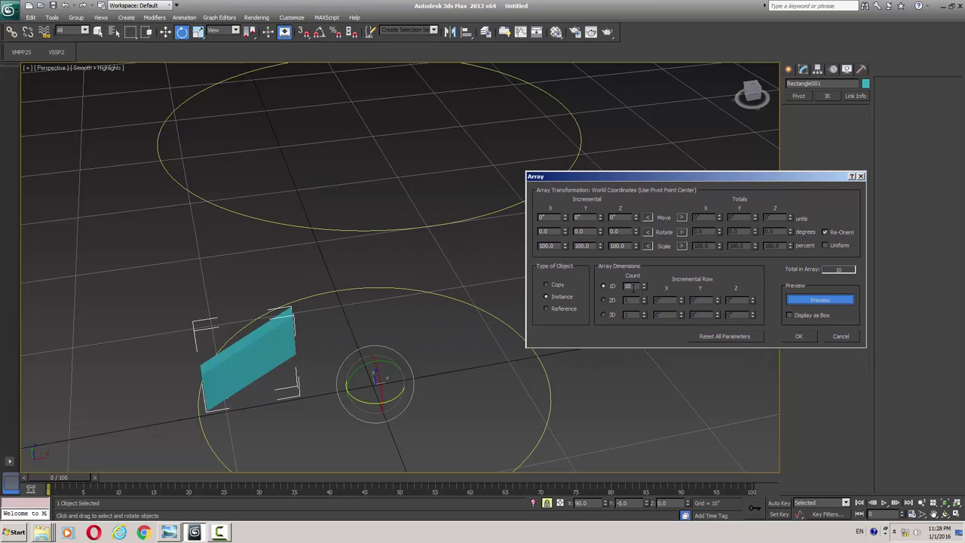
Step: Set the array's 1D count to 3 with X and Y move increments of 0
left_click_drag(632, 287, 605, 282)
type("3")
left_click_drag(564, 217, 528, 218)
type("0")
key("Return")
left_click_drag(600, 219, 534, 213)
type("0")
key("Return")
Step: Try incremental Z rotations up to 124 degrees for the leg array, with X and Y rotation at 0, and cancel it
left_click_drag(600, 232, 544, 234)
key("BackSpace")
type("45.0")
double_click(579, 232)
type("0")
key("Return")
left_click(564, 230)
left_click_drag(564, 232, 505, 230)
type("0")
key("Return")
left_click_drag(636, 234, 655, 172)
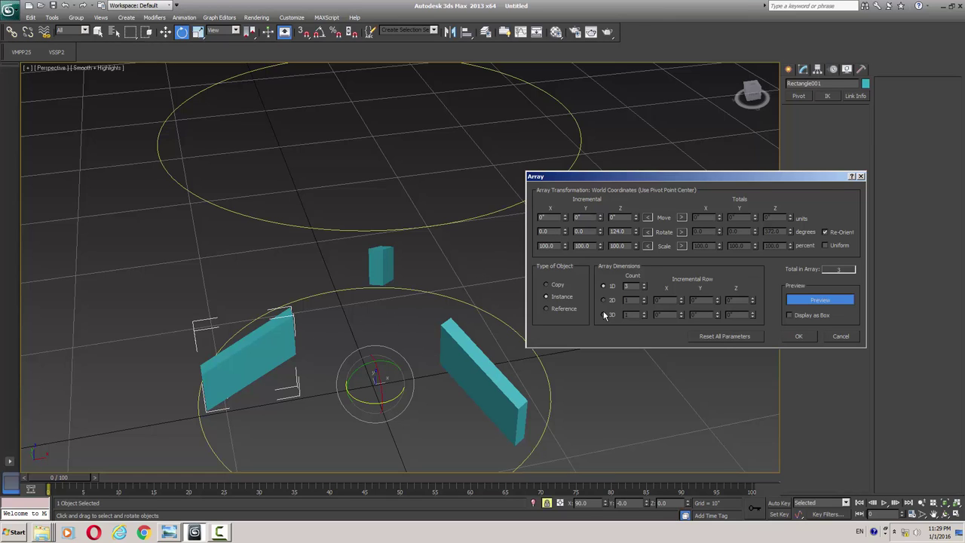
left_click(841, 336)
Step: Set the lower circle's radius to 6 inches
left_click(547, 365)
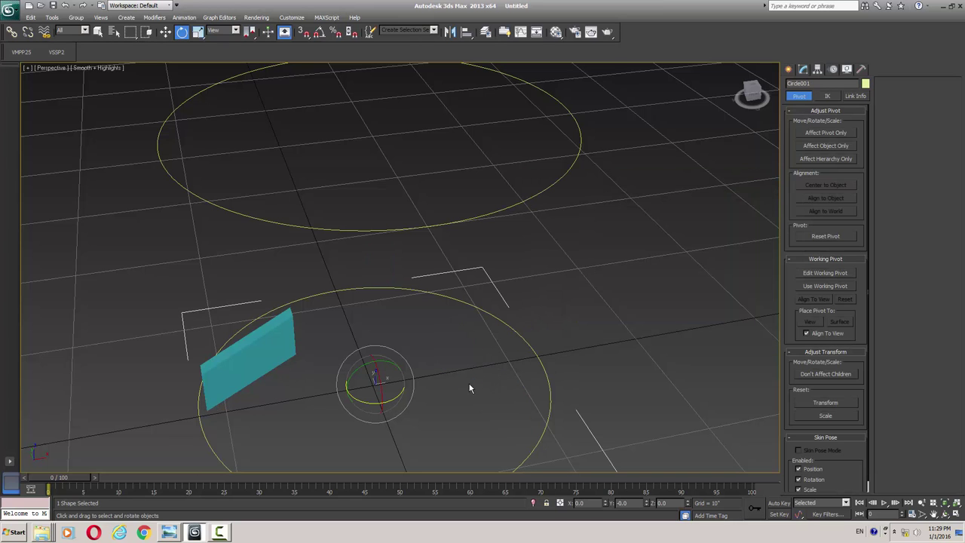
middle_click_drag(468, 388, 490, 317, "alt")
left_click(803, 69)
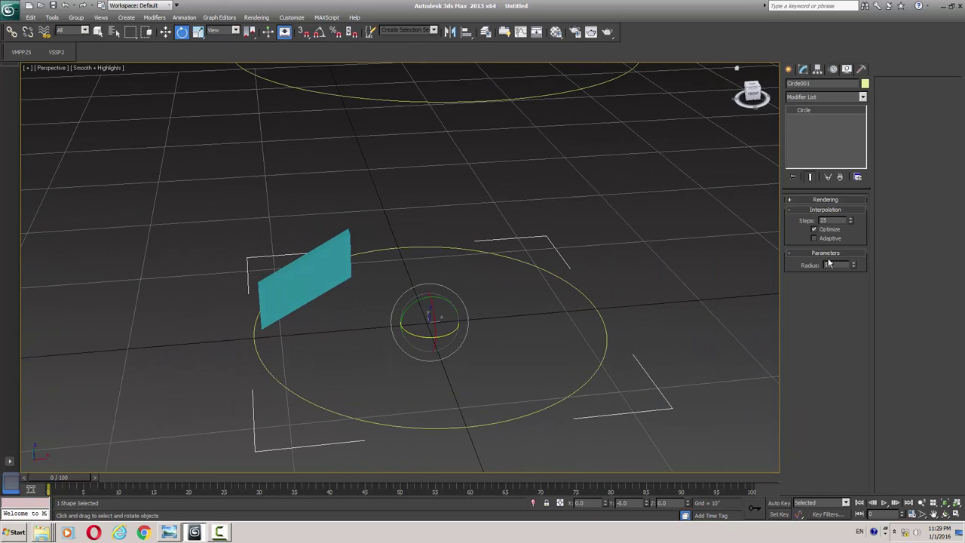
double_click(833, 265)
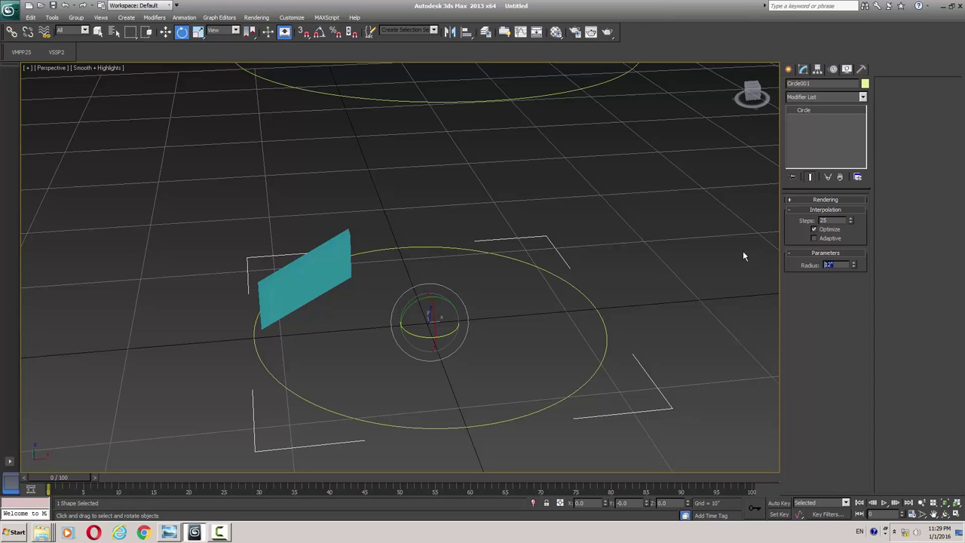
type("6")
key("Return")
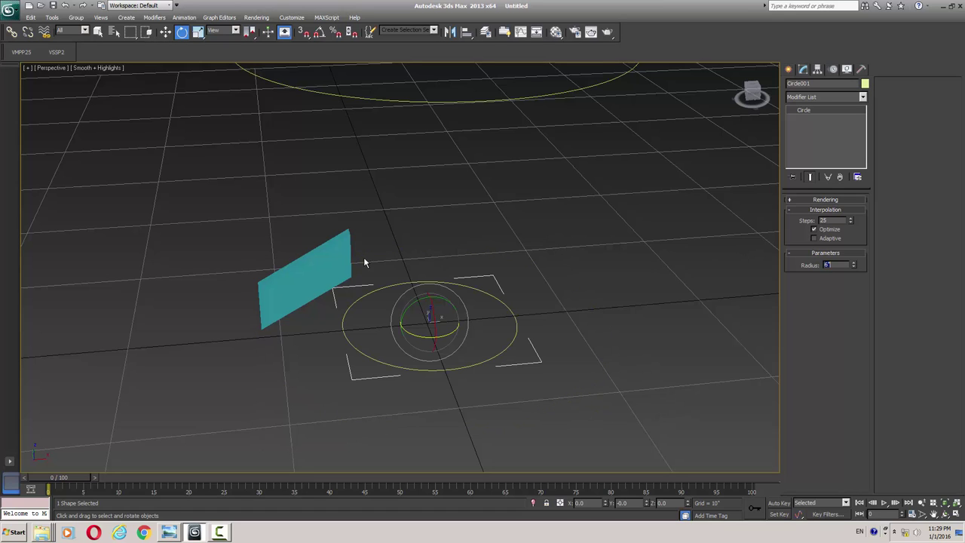
Step: Try to raise the slanted leg piece along Z and undo the move
mouse_move(374, 296)
middle_mouse_down("alt")
mouse_move(383, 285)
mouse_move(368, 278)
middle_mouse_up("alt")
left_click(320, 253)
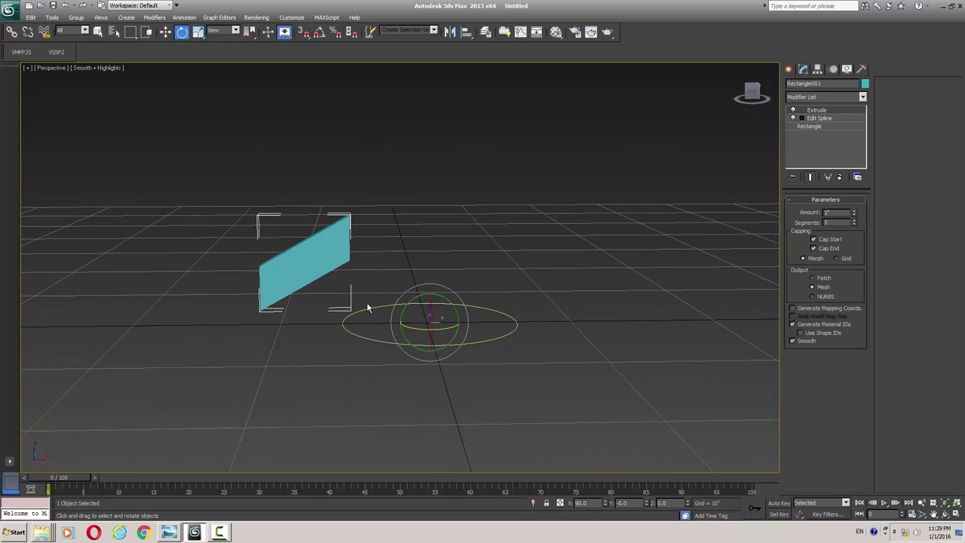
key("w")
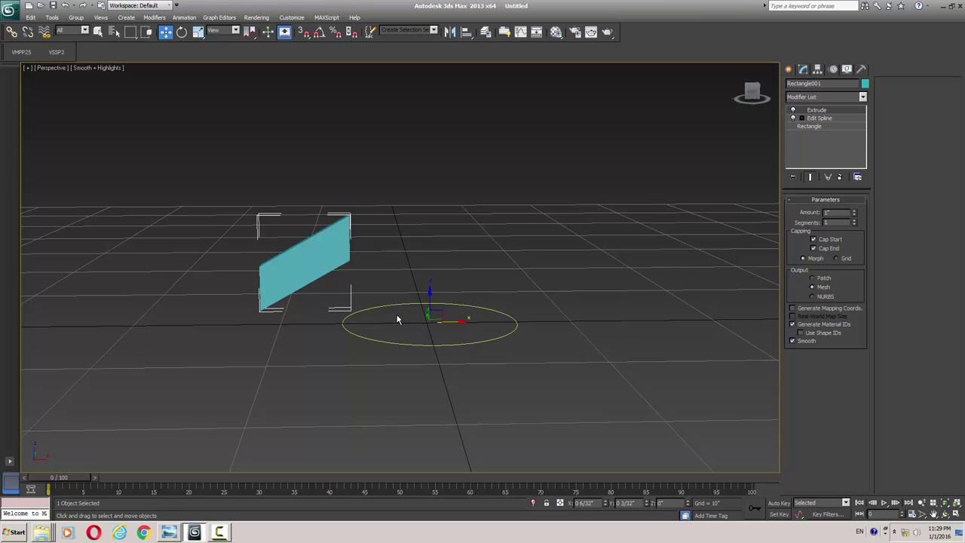
left_click_drag(430, 301, 442, 209)
key("ctrl+z")
Step: Raise the smaller circle along Z to about 5 inches below the larger upper circle
left_click(415, 345)
left_click_drag(429, 300, 446, 114)
middle_click_drag(442, 229, 449, 319)
scroll(449, 319, "down", 2)
middle_click_drag(377, 329, 358, 328, "alt")
Step: In the Top view, move the leg piece about 5 inches along X so its inner end reaches the circles' center, centered on the axis
left_click(357, 328)
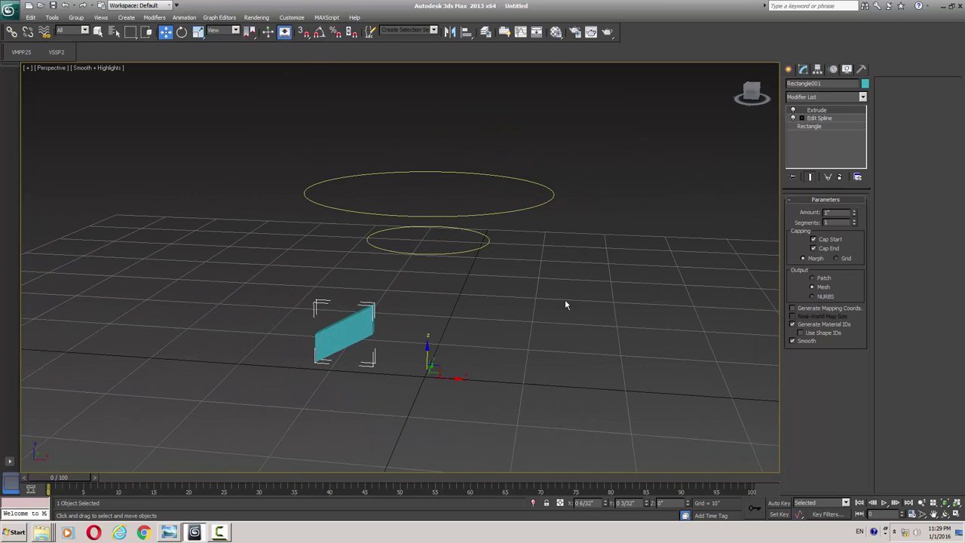
key("t")
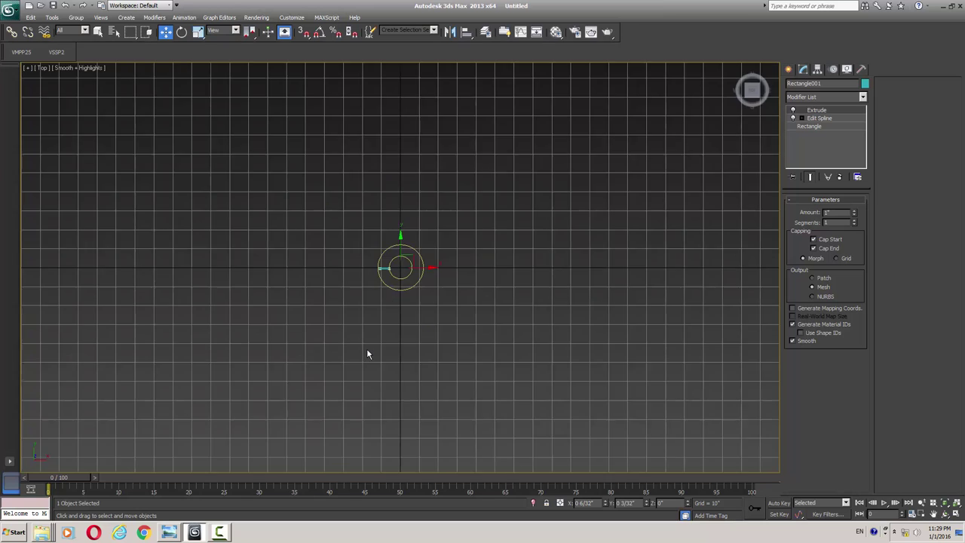
key("z")
scroll(425, 300, "down", 5)
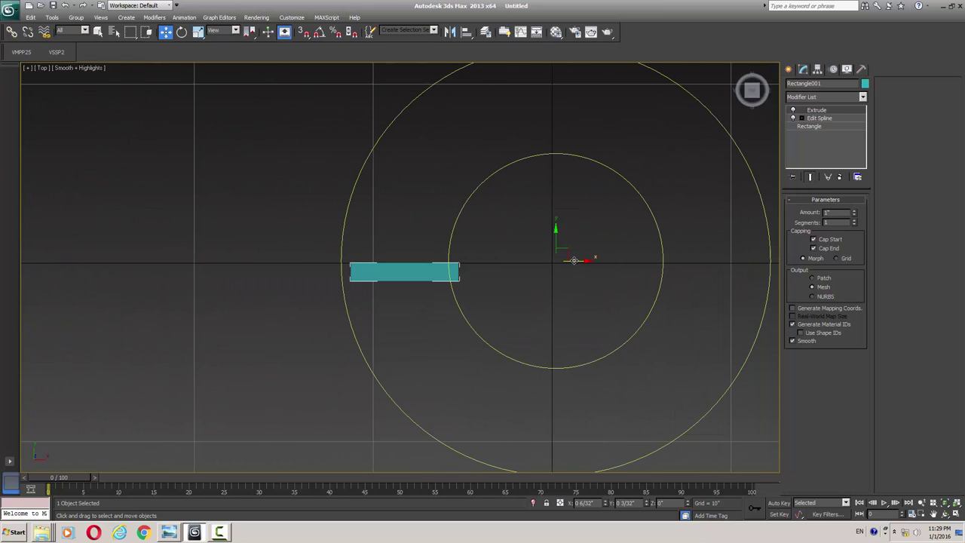
left_click_drag(570, 254, 667, 245)
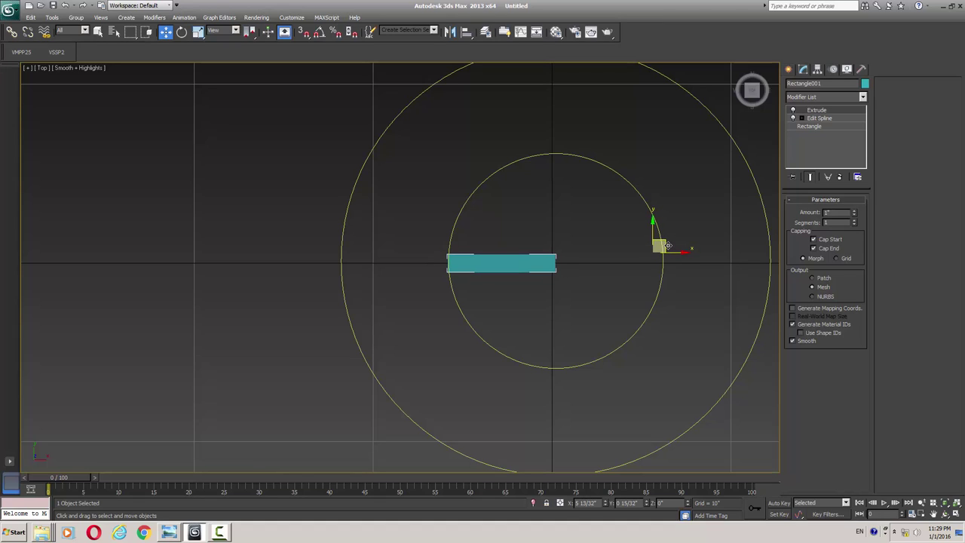
Step: Remove the Extrude and Edit Spline modifiers from the leg and set the rectangle's width to 5 inches in the Front view
left_click(839, 177)
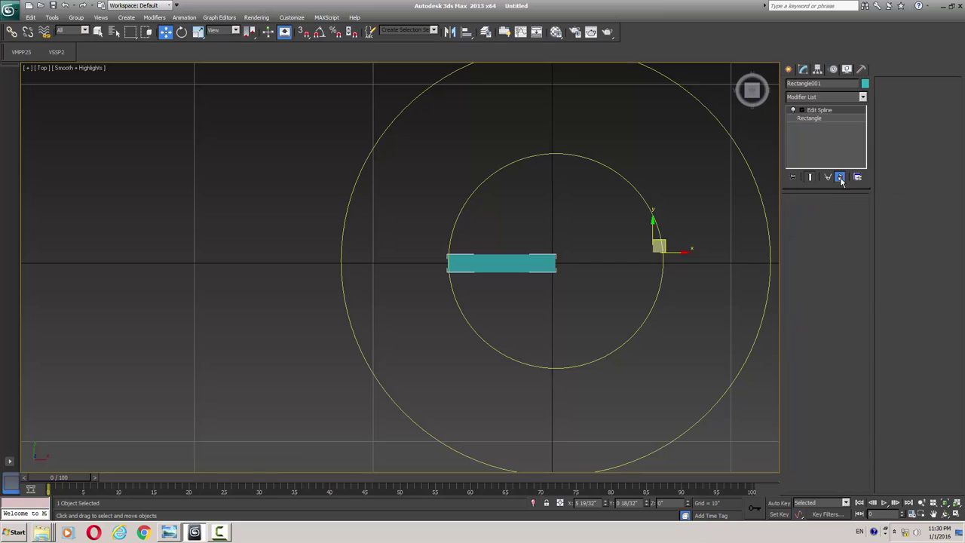
left_click(840, 178)
middle_click_drag(551, 266, 527, 272)
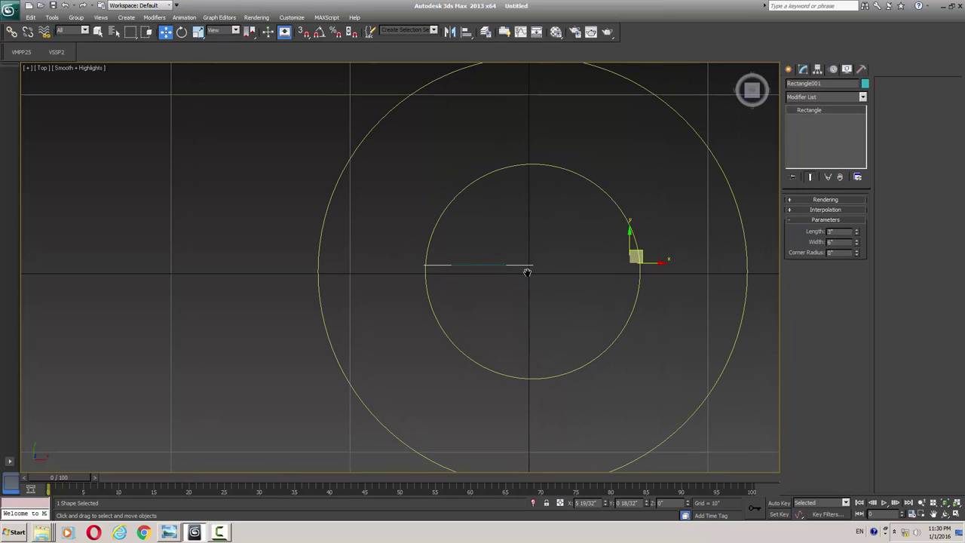
key("f")
key("z")
scroll(494, 269, "down", 5)
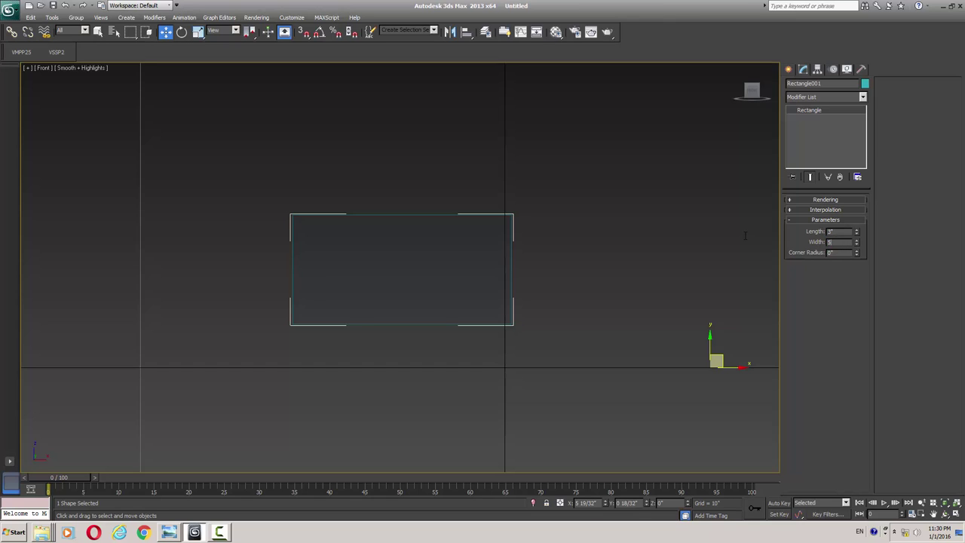
key("Return")
scroll(498, 236, "down", 6)
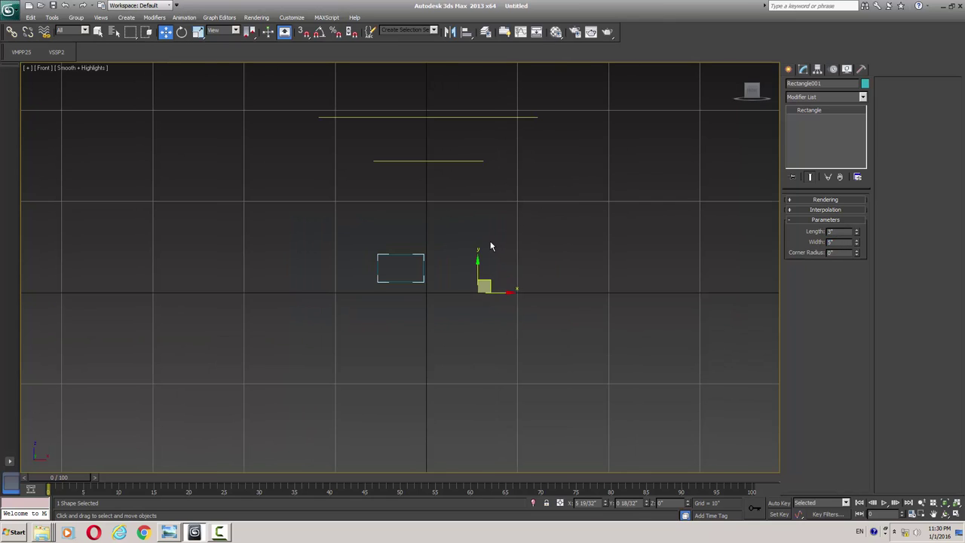
Step: In the Front view, raise the rectangle along Z until its upper edge sits just under the smaller circle
left_click_drag(477, 253, 469, 177)
left_click_drag(512, 199, 502, 199)
scroll(414, 291, "up", 7)
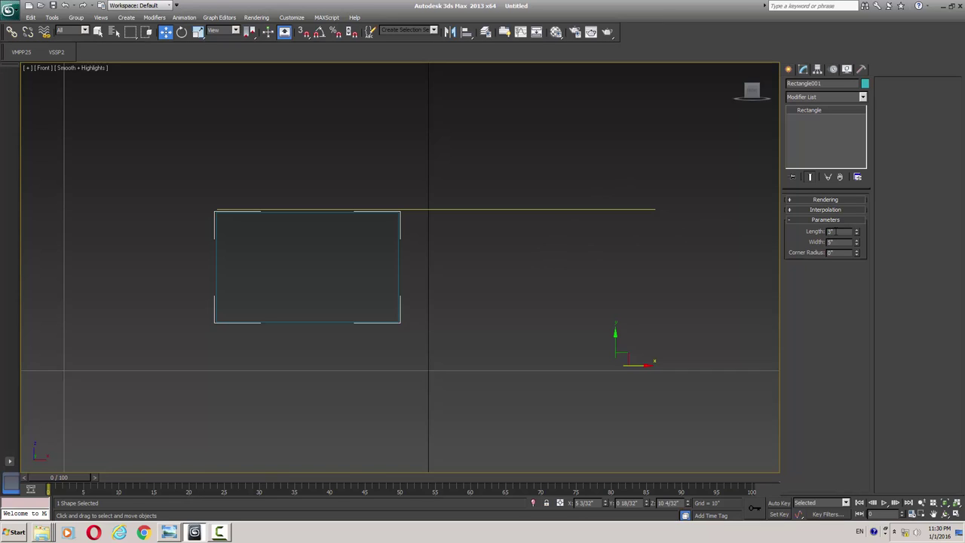
Step: Set the rectangle's length to 2.5 inches and lower it about 1.5 inches along Z
double_click(835, 232)
type("2.5")
key("Return")
left_click_drag(615, 341, 606, 402)
Step: Add an Edit Spline modifier to the rectangle and convert all of its vertices to Corner
left_click(820, 97)
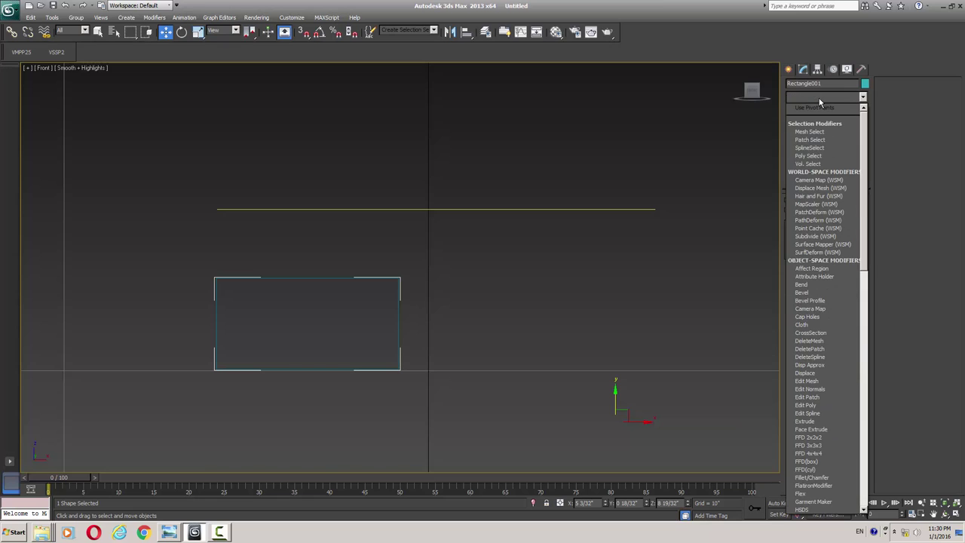
scroll(820, 105, "down", 10)
left_click(817, 138)
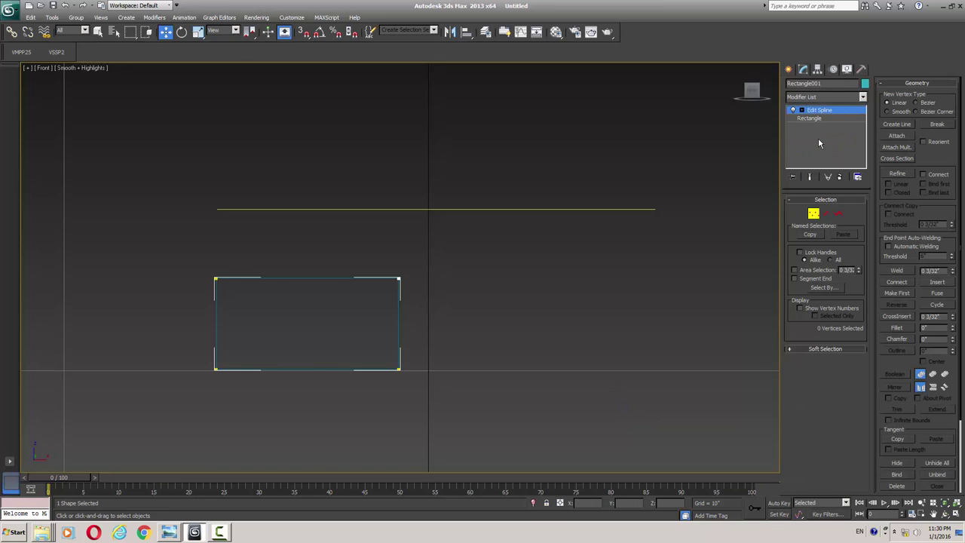
key("ctrl+a")
right_click(371, 326)
left_click(350, 260)
Step: Raise the rectangle's inner vertical segment about 2.5 inches to slant the shape upward toward the center axis
key("2")
left_click(400, 325)
left_click_drag(395, 300, 400, 207)
left_click(837, 111)
Step: Apply an Extrude modifier to the slanted profile with an amount of 1 inch
left_click(838, 97)
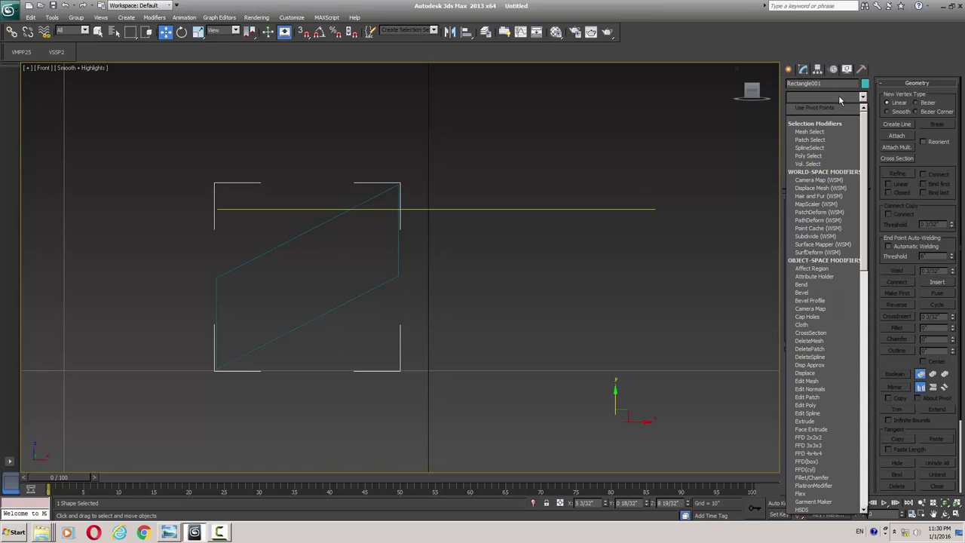
type("ex")
left_click(835, 107)
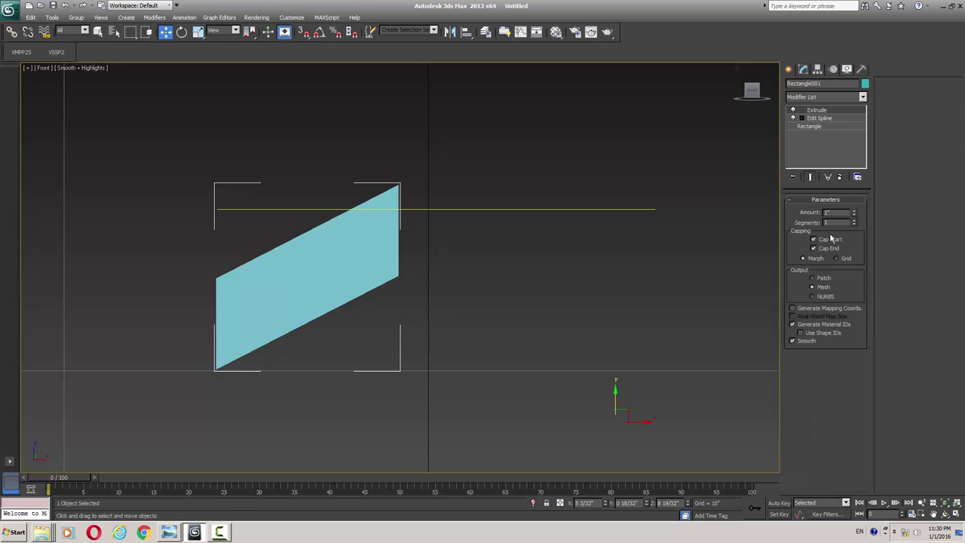
middle_click_drag(430, 271, 441, 282)
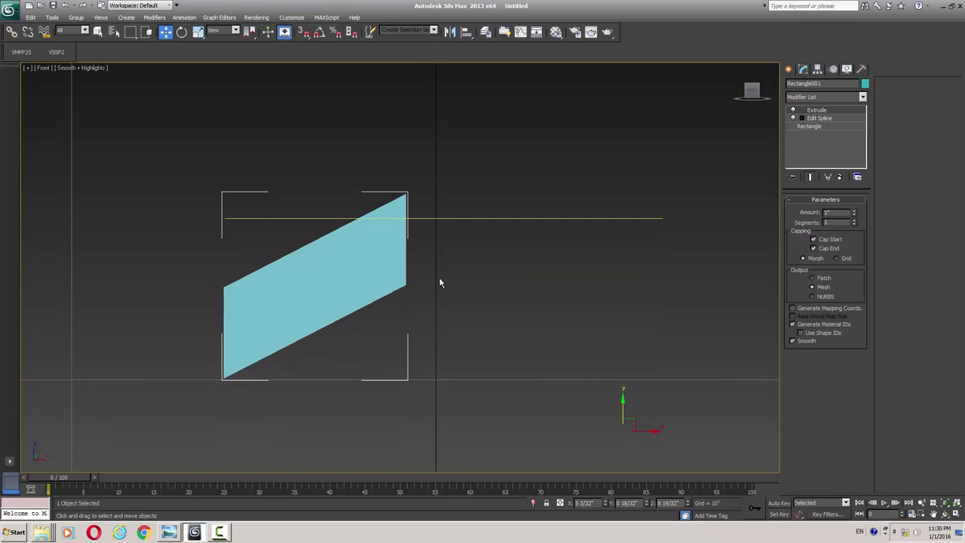
Step: Center the leg's pivot to the object, then align the pivot to the smaller circle's center in X, Y and Z
left_click(817, 69)
left_click(832, 133)
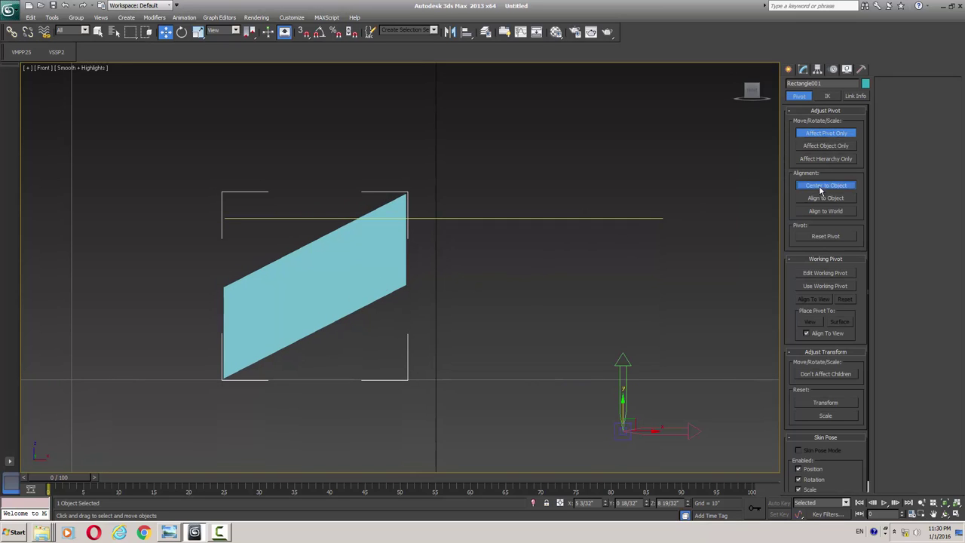
left_click(825, 185)
key("alt+a")
left_click(562, 219)
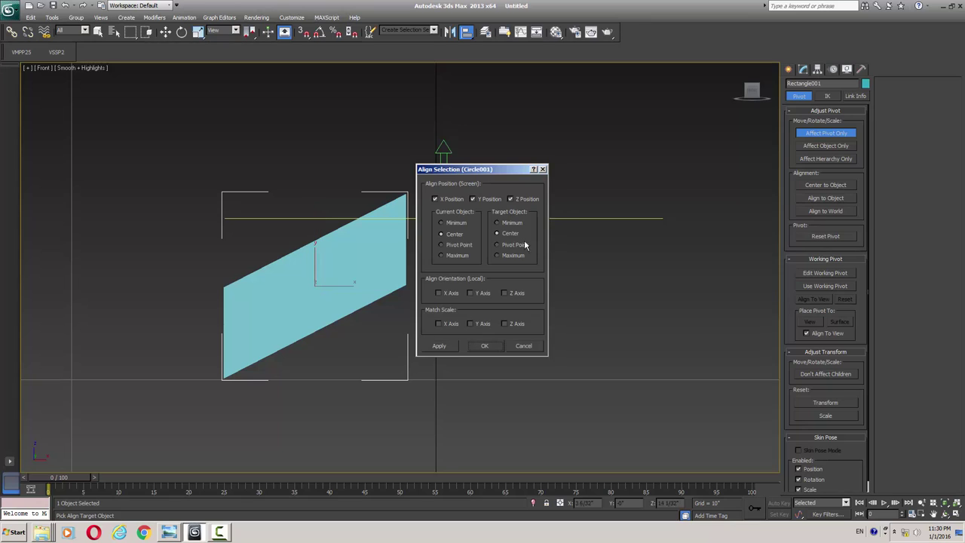
left_click(490, 343)
left_click(815, 135)
Step: In the Top view, start an instance array of the leg with live preview on, keeping the dialog clear of the model
key("t")
key("z")
key("e")
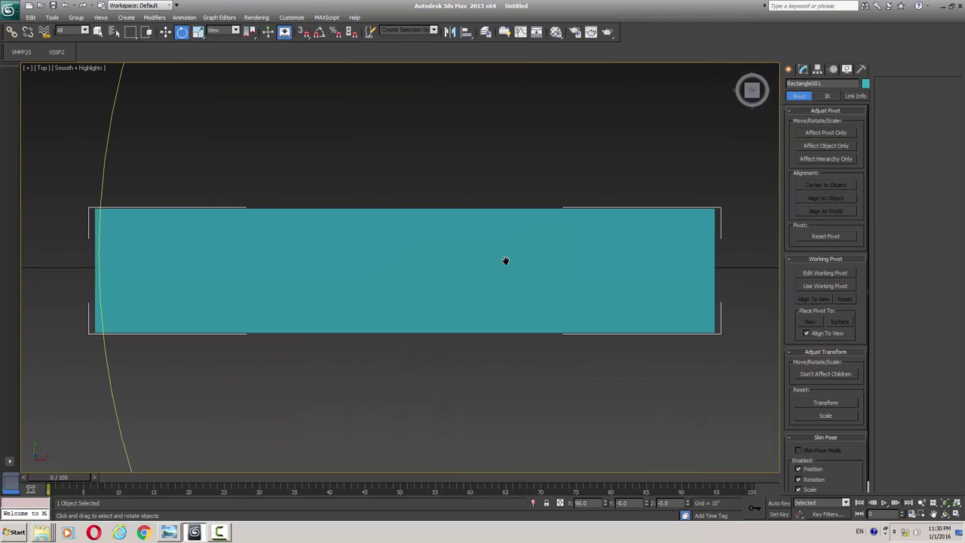
scroll(444, 267, "down", 5)
middle_click_drag(536, 265, 419, 274)
scroll(420, 273, "down", 2)
key("alt+t")
key("a")
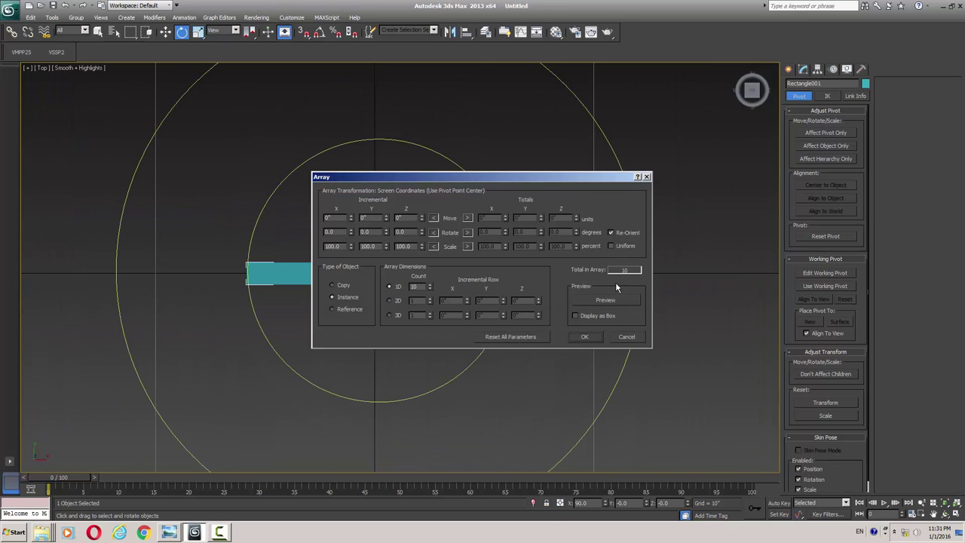
left_click(629, 299)
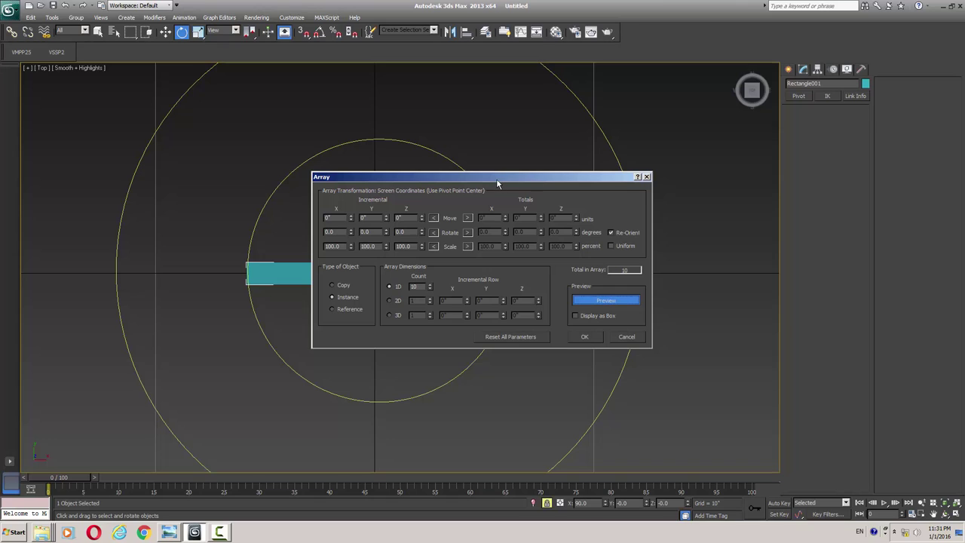
left_click_drag(498, 183, 743, 175)
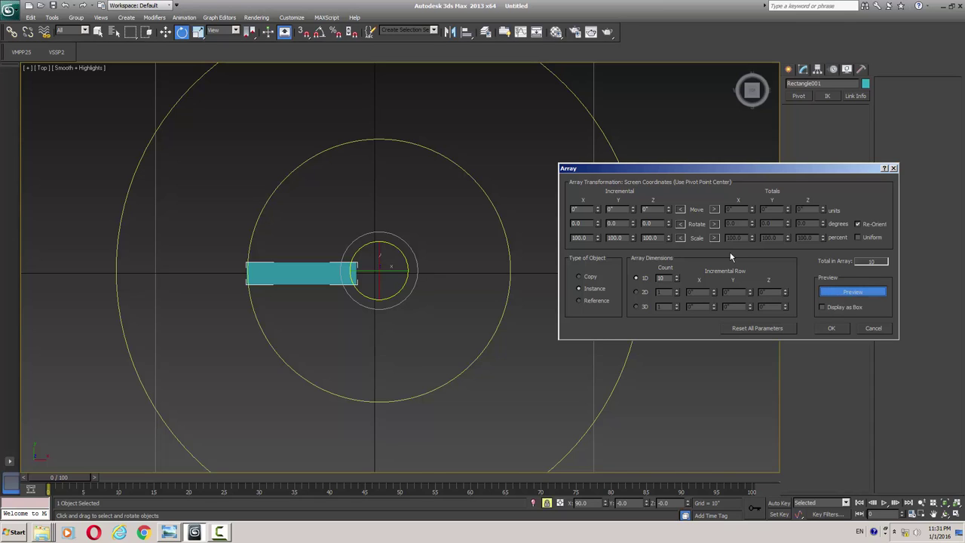
Step: Divide 360 by 3 in the Calculator to get the angle between legs, then return to the array settings
key("XF86Calculator")
type("360")
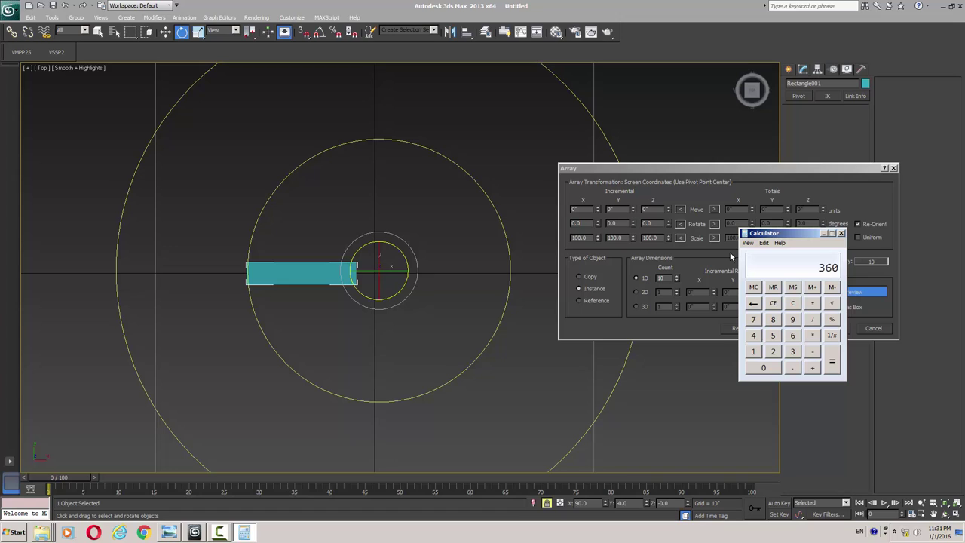
type("3")
key("Return")
left_click(841, 233)
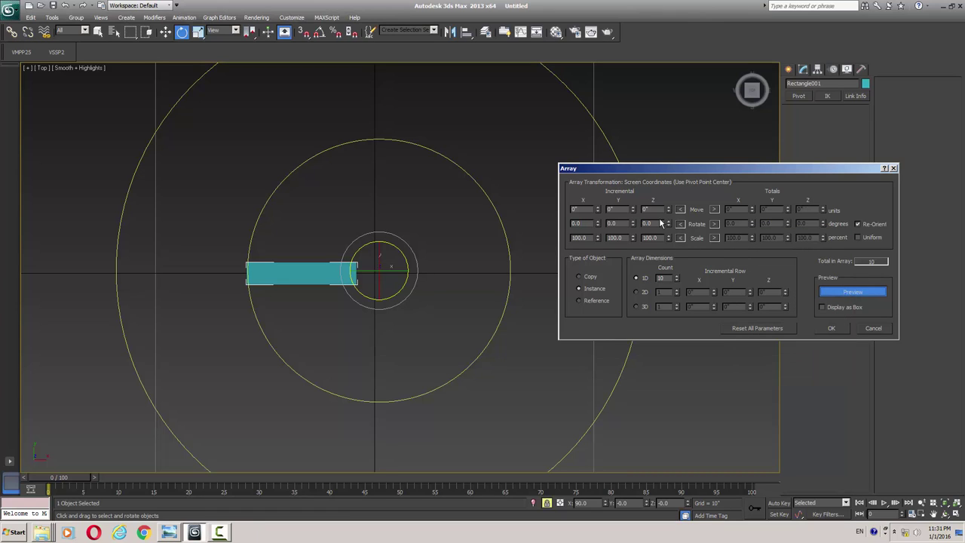
Step: Set the array's incremental Z rotation to 120 degrees and create the leg copies around the center
left_click_drag(660, 223, 587, 218)
key("Return")
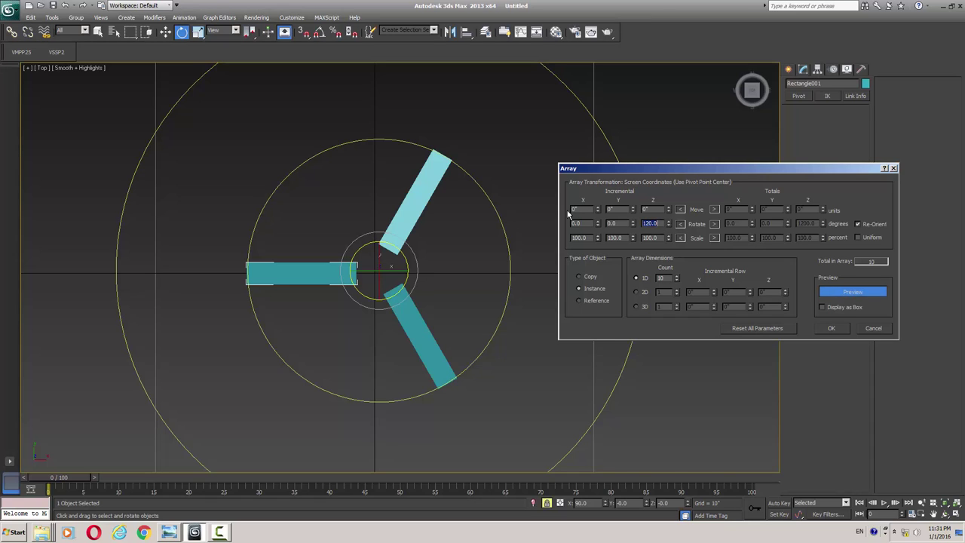
left_click(833, 328)
Step: Examine the arrangement of the arrayed legs around the center in the Perspective and Top views
scroll(373, 306, "up", 5)
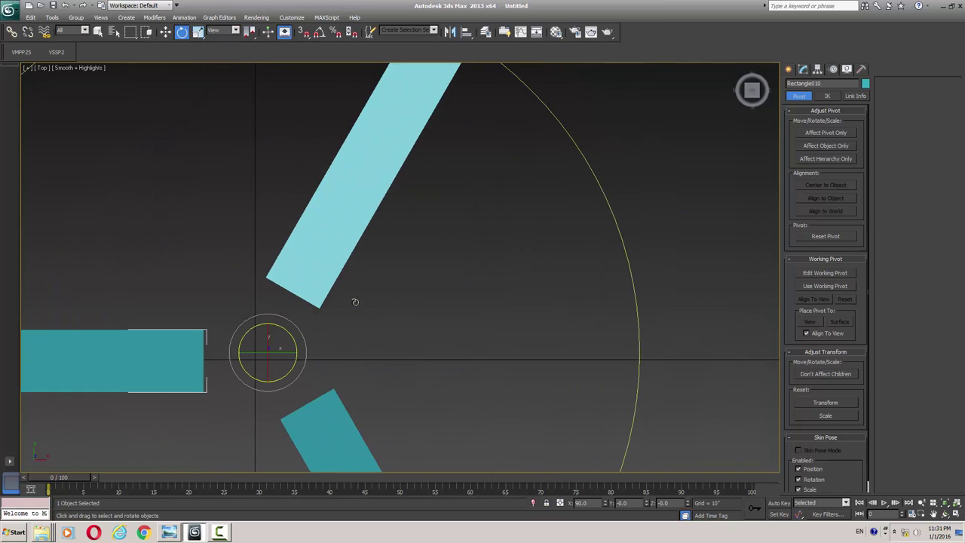
scroll(390, 297, "down", 4)
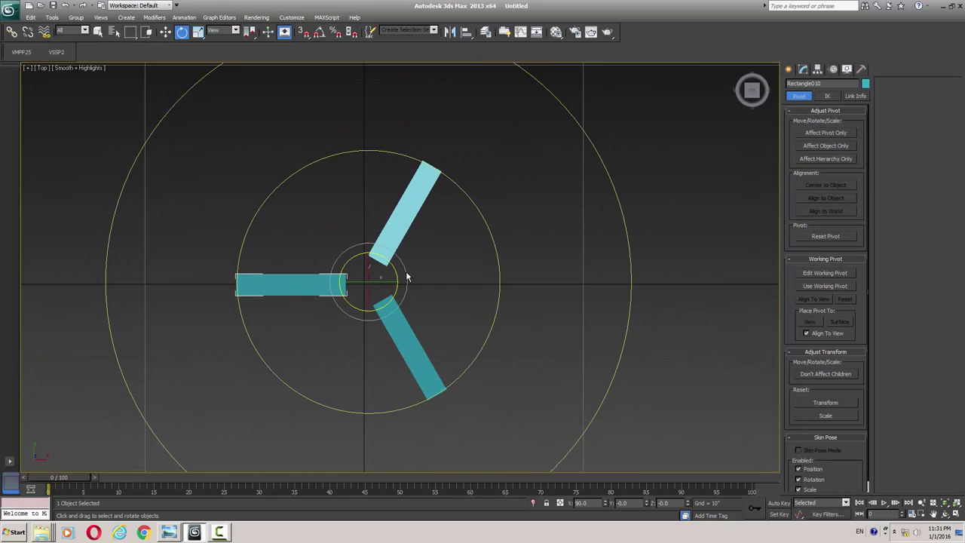
key("p")
mouse_move(406, 277)
middle_mouse_down("alt")
mouse_move(424, 339)
mouse_move(402, 285)
mouse_move(422, 248)
mouse_move(389, 252)
mouse_move(394, 265)
middle_mouse_up("alt")
key("t")
key("z")
scroll(370, 282, "down", 4)
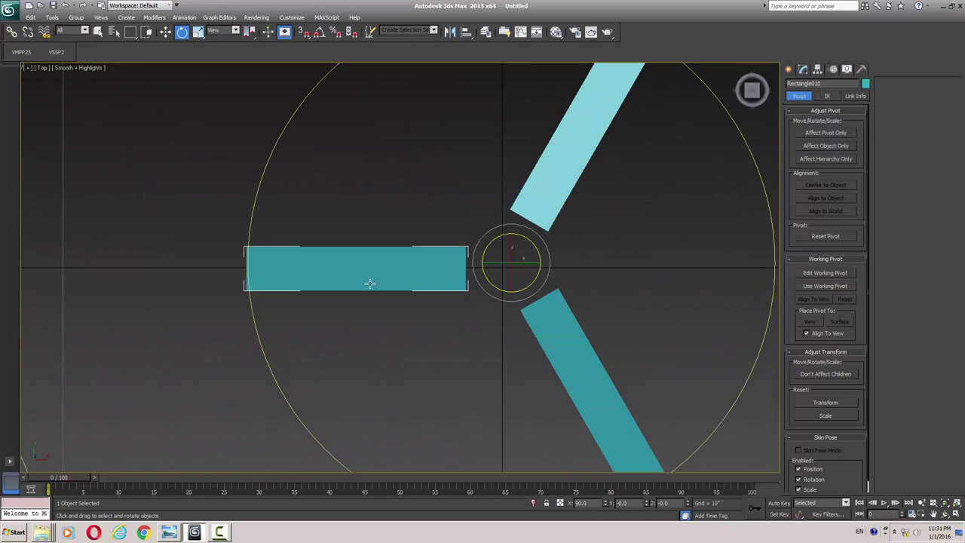
Step: Show the Top view in wireframe, deselect the legs, and ready the Line tool with 2.5D snapping
key("F3")
middle_click_drag(547, 236, 457, 280)
left_click(508, 317)
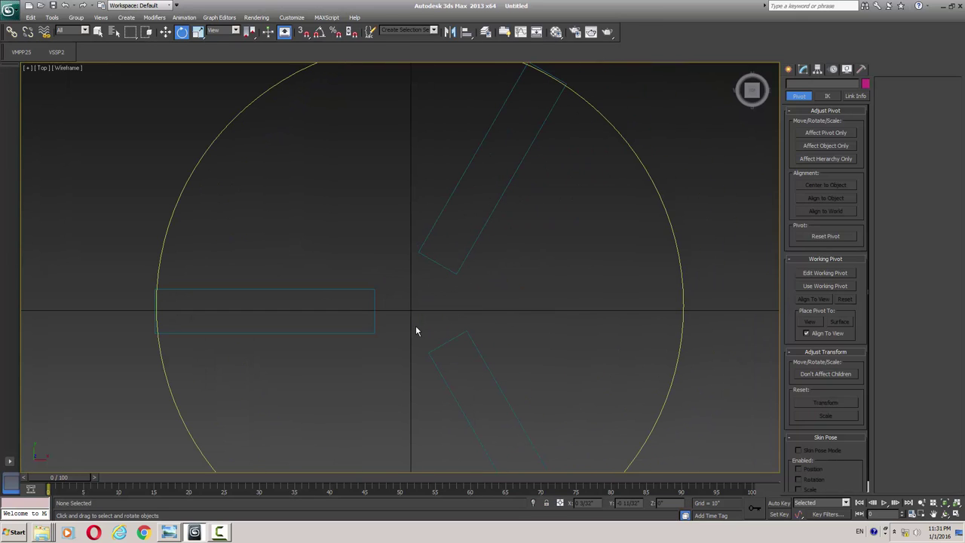
right_click(401, 339)
left_click(411, 301)
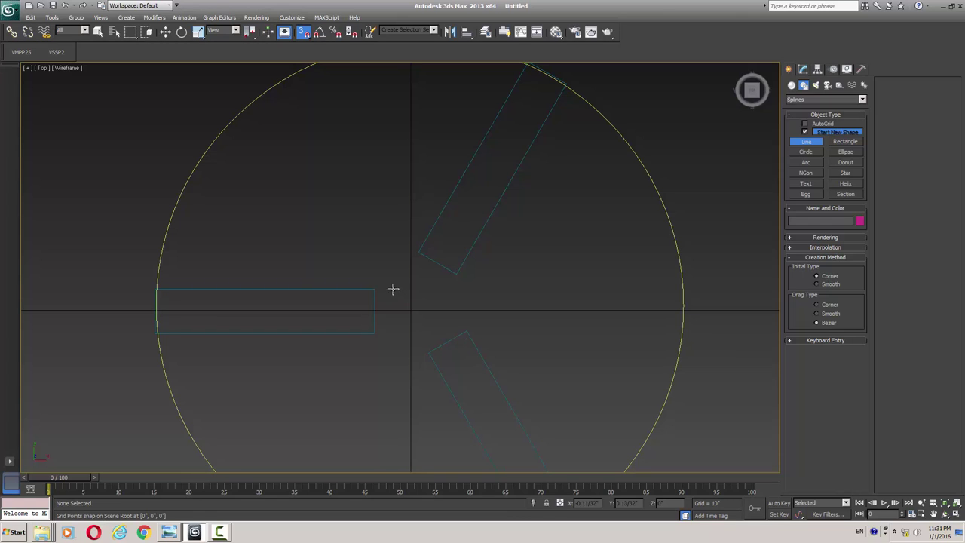
left_click_drag(302, 32, 305, 70)
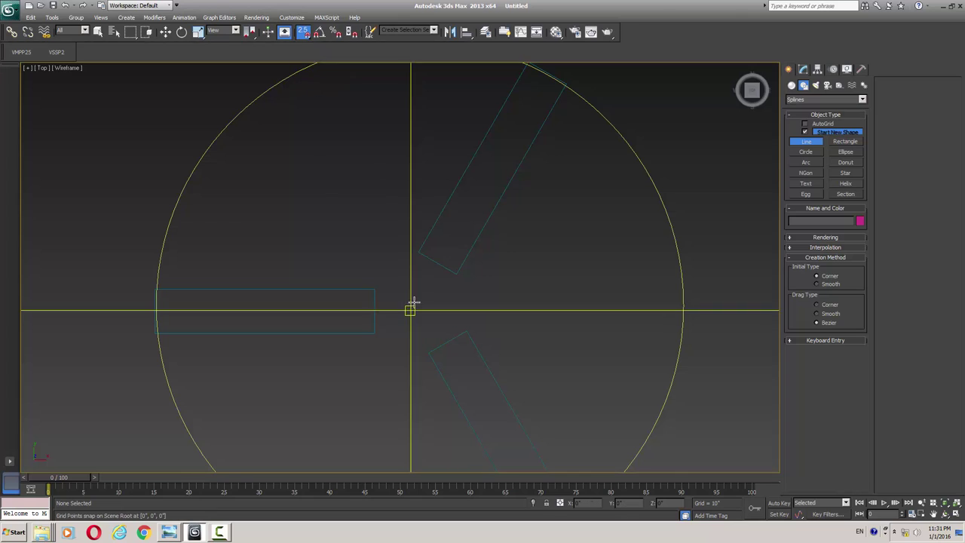
Step: Draw a closed six-point line through the inner end corners of the three legs, snapping to their vertices
left_click(375, 289)
left_click(418, 253)
left_click(456, 273)
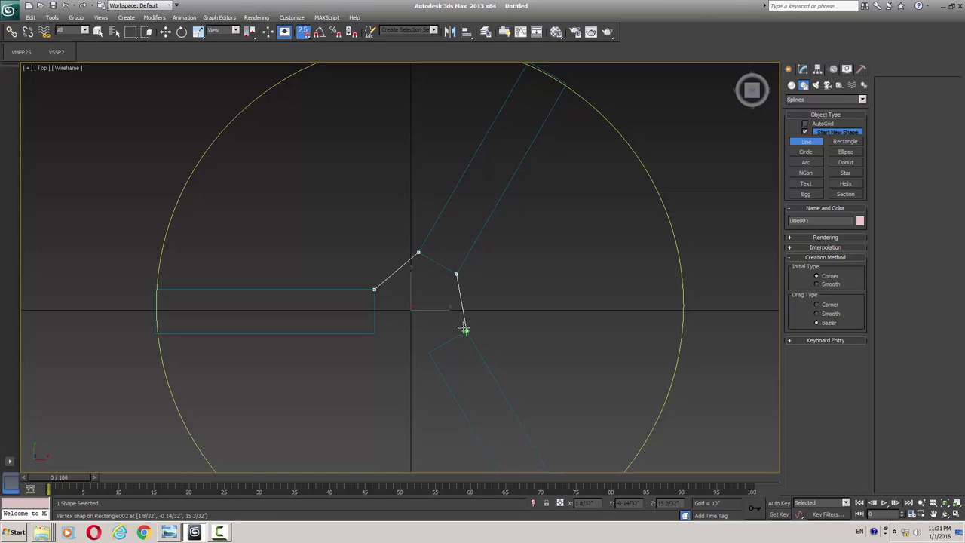
left_click(467, 330)
left_click(428, 352)
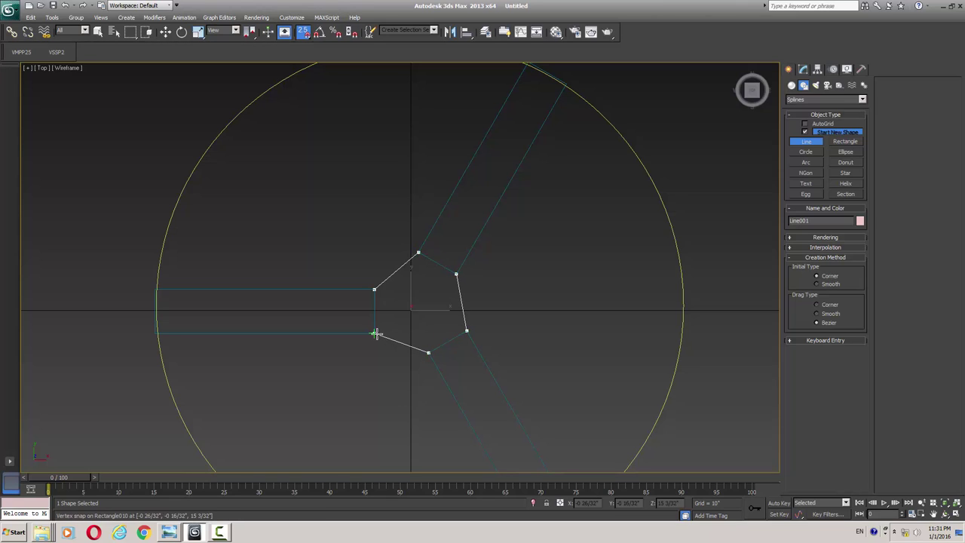
left_click(373, 333)
left_click(374, 289)
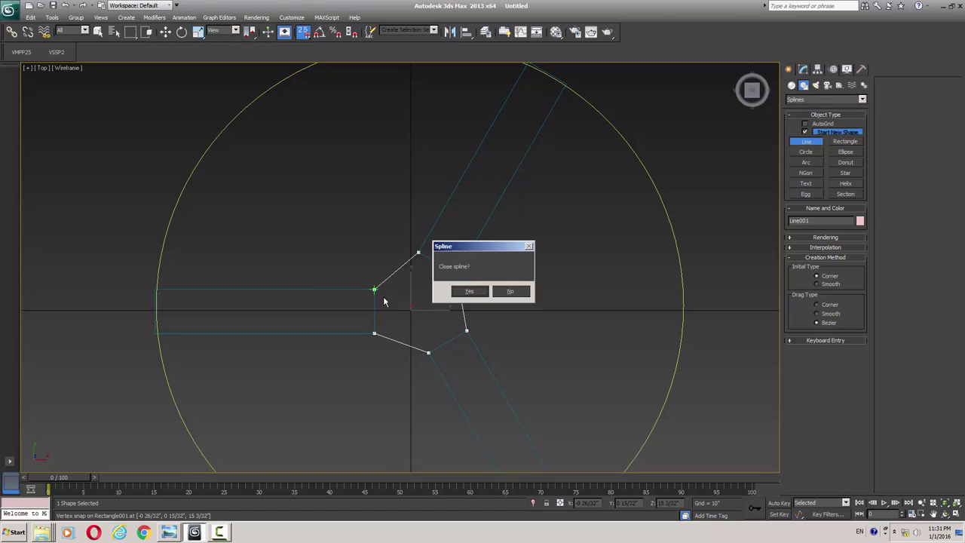
left_click(468, 292)
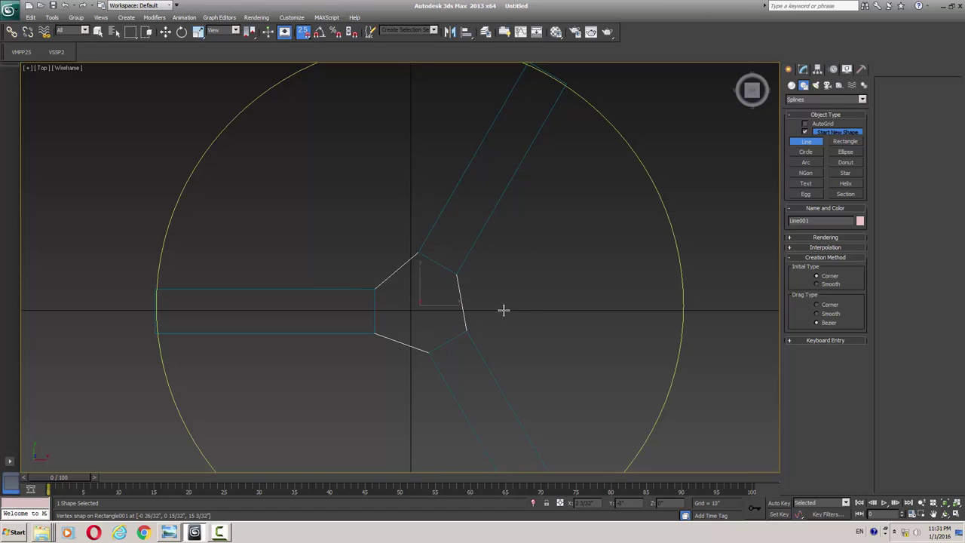
Step: Refine the hub spline by inserting a vertex at the midpoint of each of the three segments bridging neighboring legs
key("1")
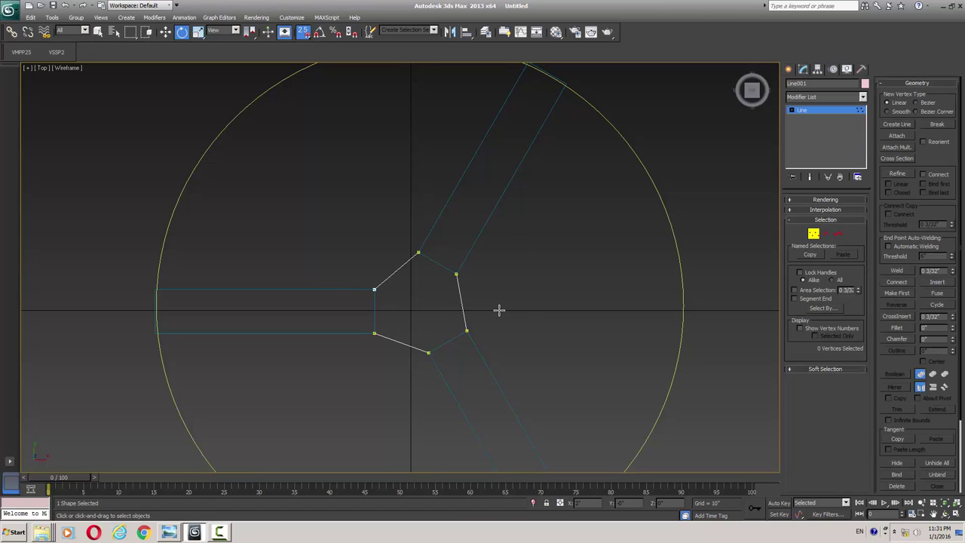
right_click(501, 300)
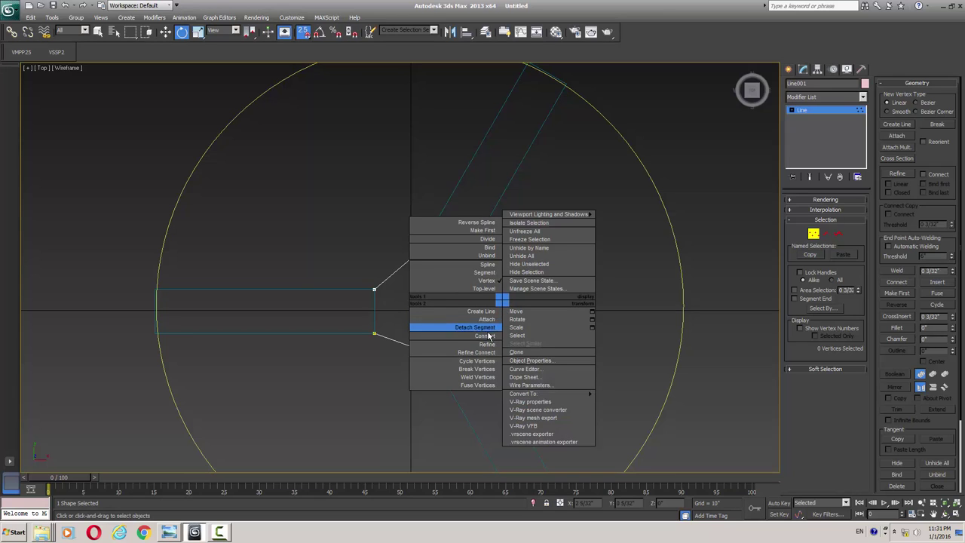
left_click(487, 344)
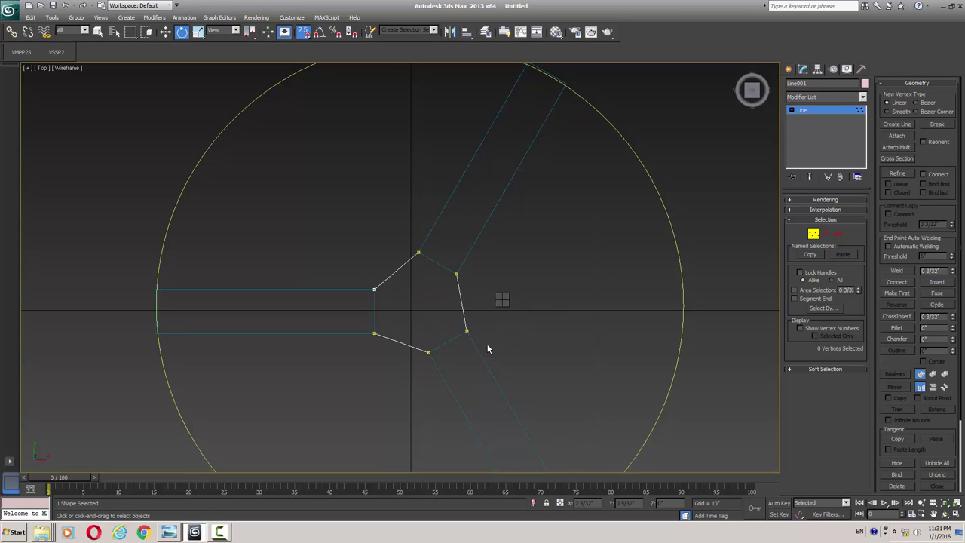
left_click(461, 301)
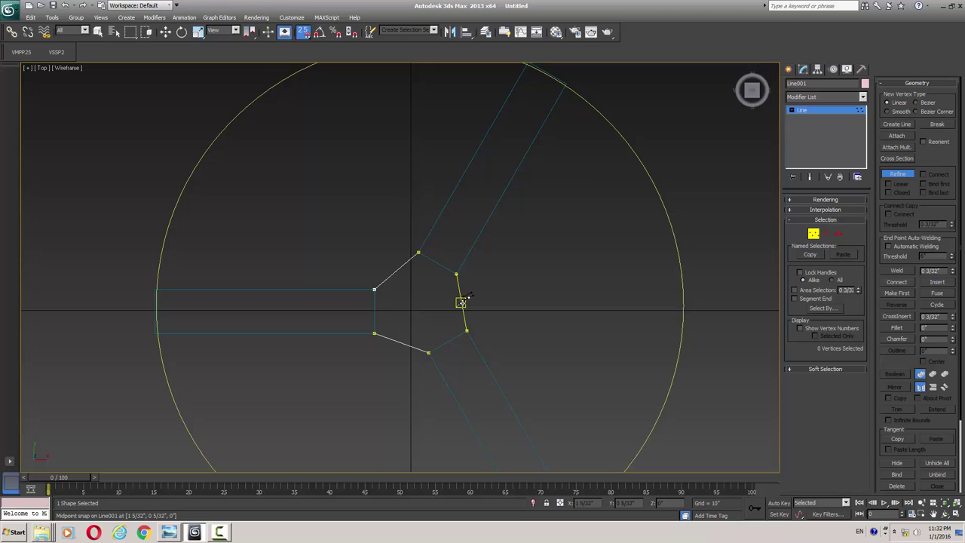
left_click(401, 343)
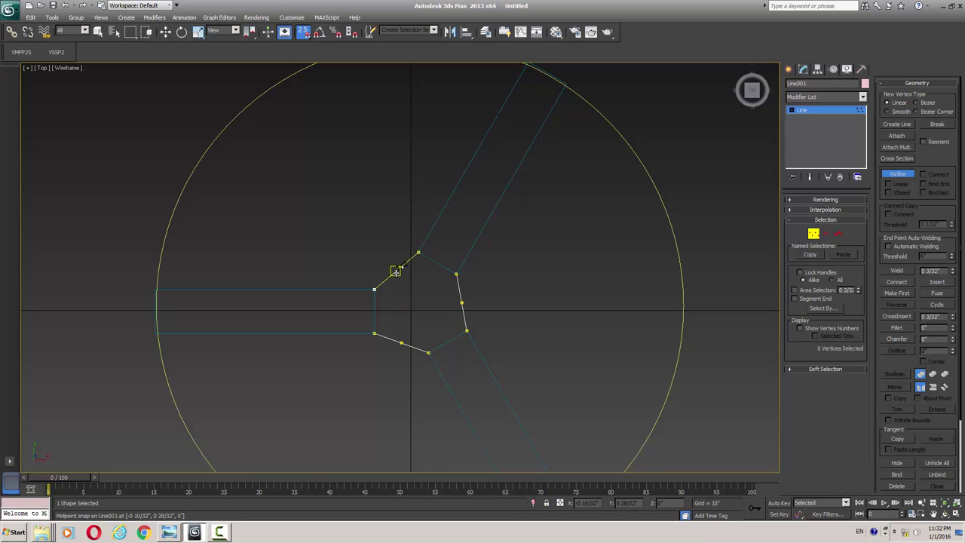
left_click(395, 271)
Step: Convert all nine vertices of the hub spline to Corner
key("w")
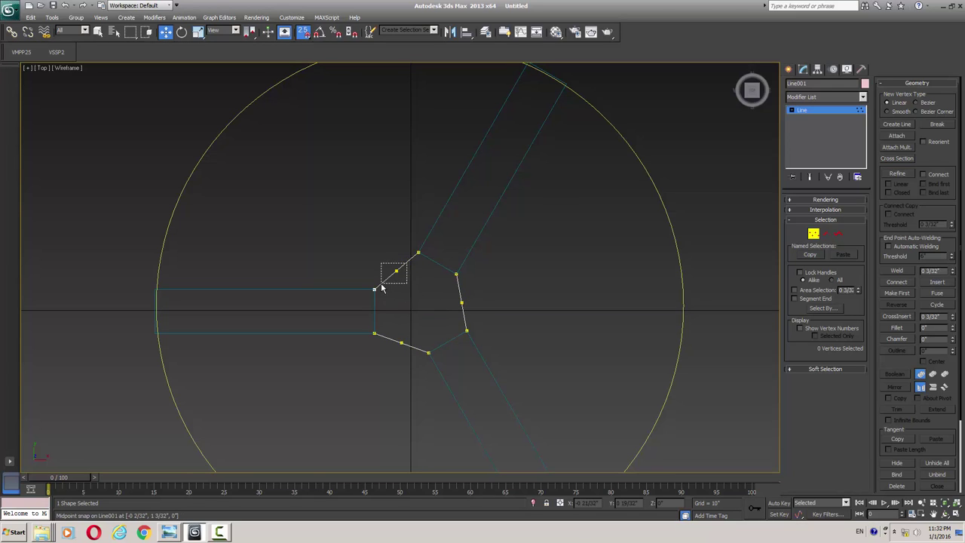
left_click(393, 272)
key("ctrl+a")
right_click(410, 310)
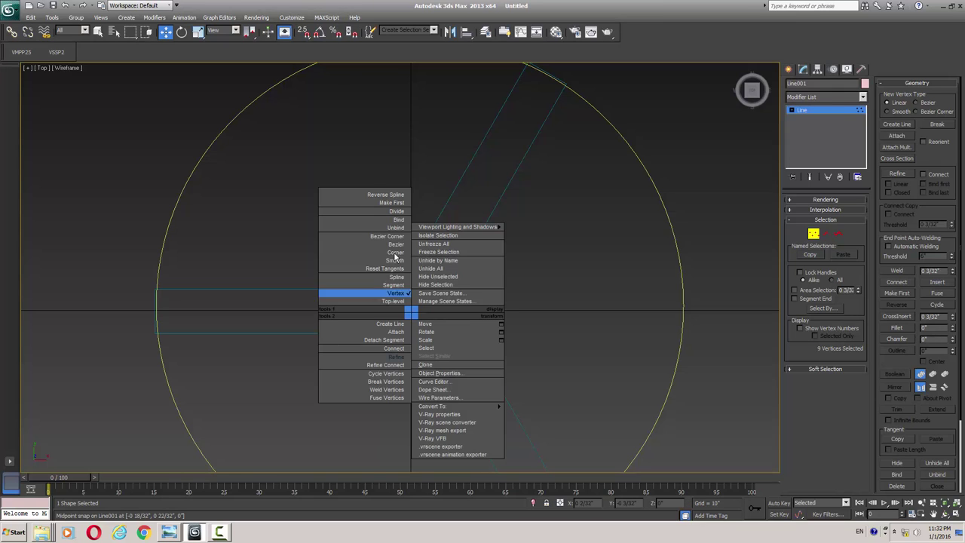
left_click(394, 253)
left_click(425, 296)
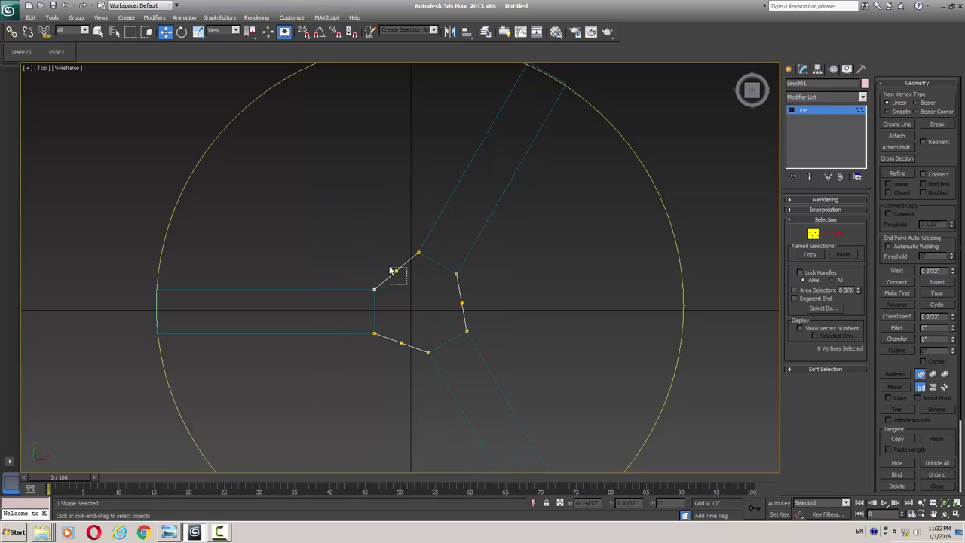
Step: Move the three midpoint vertices of the hub spline inward so the outline forms a Y shape between the legs
left_click(396, 271)
scroll(400, 270, "up", 2)
left_click_drag(401, 266, 363, 298)
key("s")
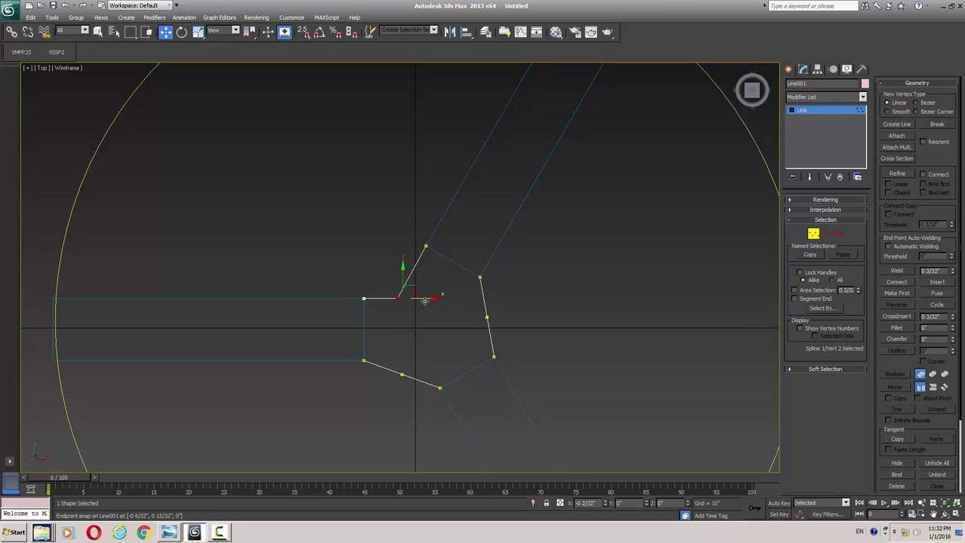
left_click_drag(517, 294, 474, 301)
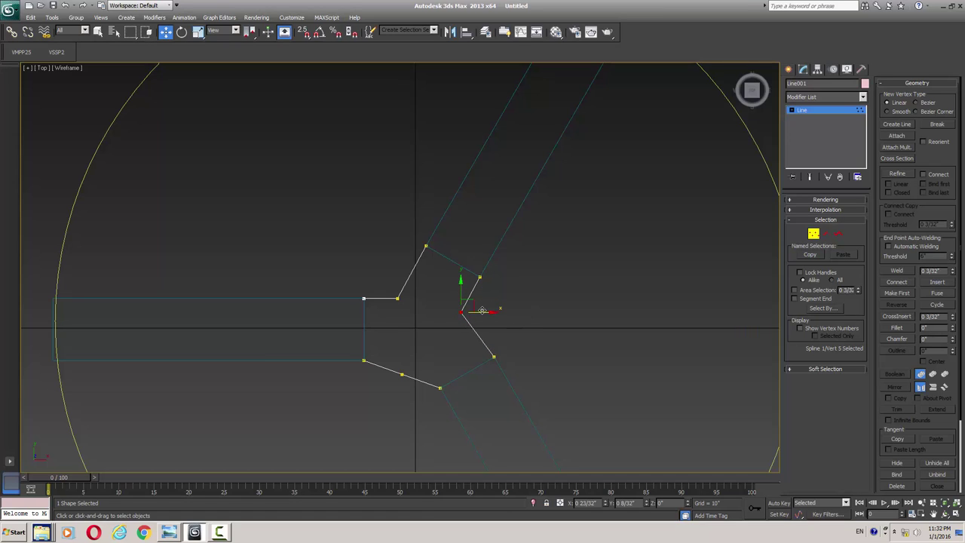
left_click(401, 375)
mouse_move(402, 358)
left_mouse_down()
mouse_move(402, 340)
mouse_move(391, 380)
mouse_move(383, 370)
mouse_move(397, 395)
mouse_move(363, 359)
left_mouse_up()
key("s")
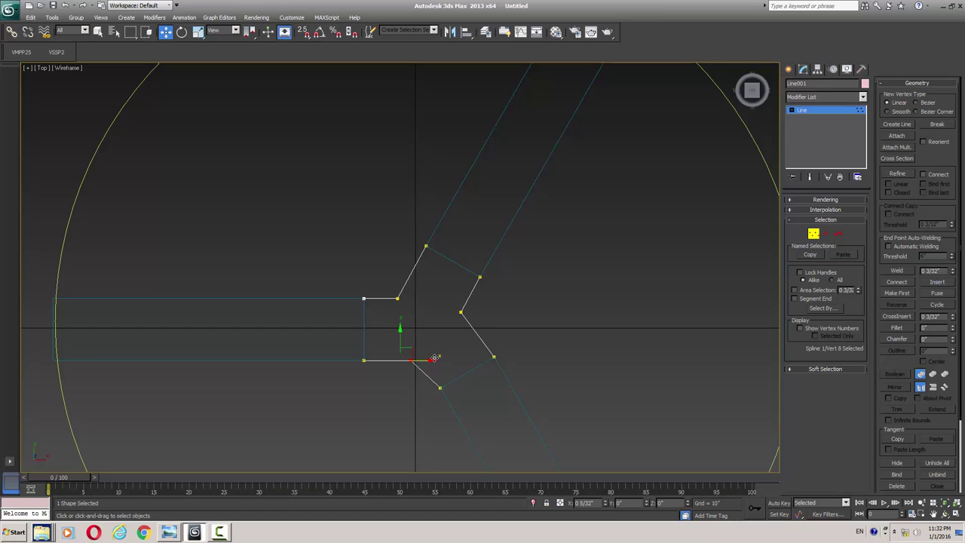
Step: Fine-tune the hub's Y outline by shifting its upper-left inner vertex up and right and its right inner vertex down and right
left_click(395, 298)
scroll(463, 339, "down", 3)
scroll(471, 355, "down", 2)
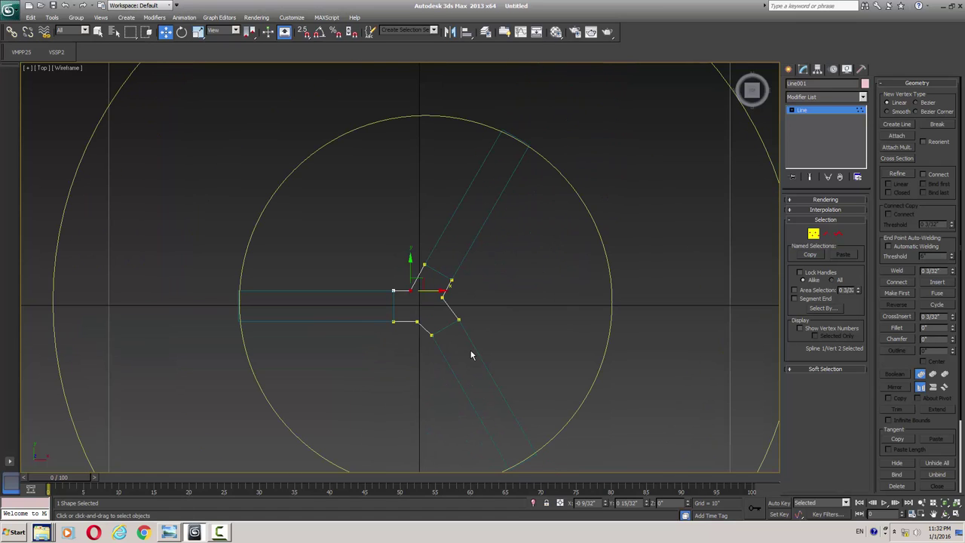
scroll(438, 334, "up", 3)
scroll(450, 332, "up", 2)
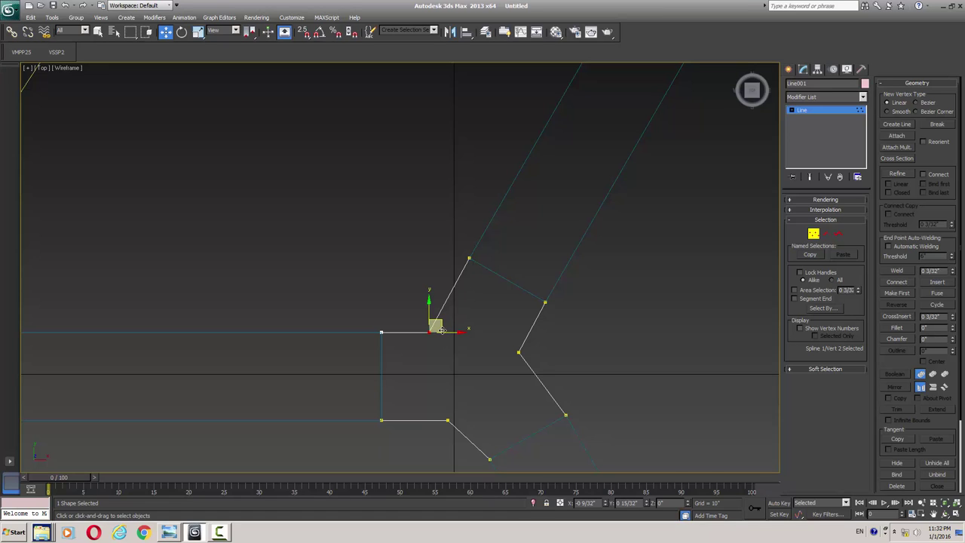
left_click_drag(441, 331, 453, 310)
middle_click_drag(462, 359, 459, 314)
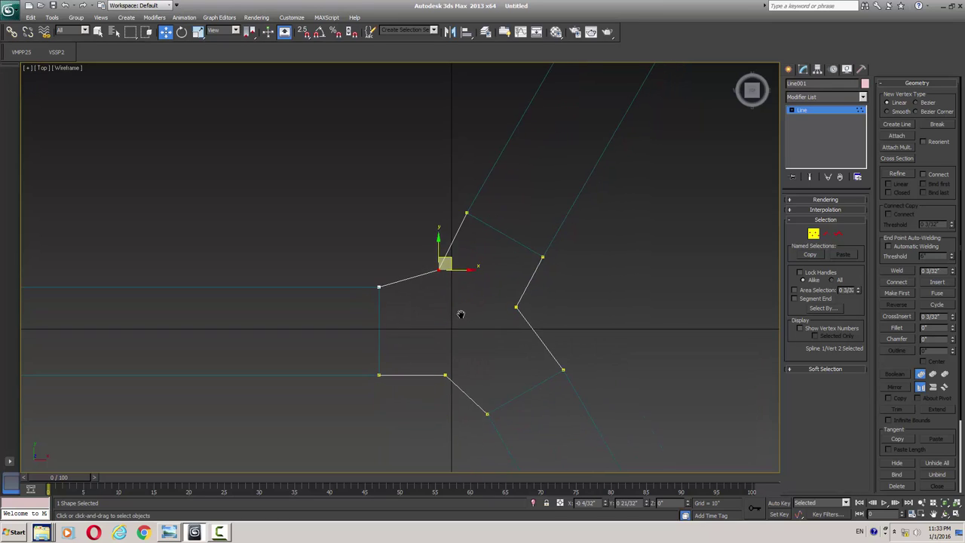
left_click(516, 307)
left_click_drag(527, 304, 535, 315)
left_click(818, 111)
middle_click_drag(547, 277, 538, 288)
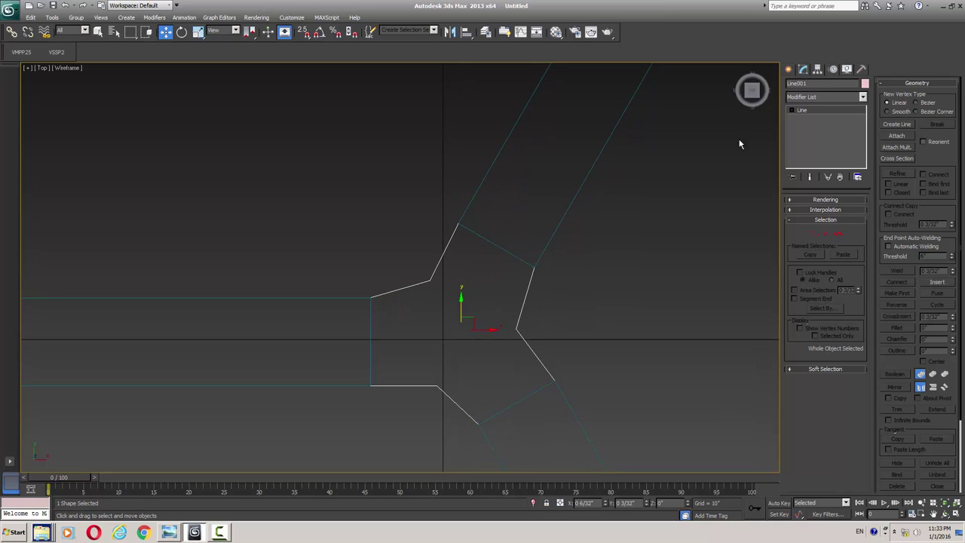
Step: Apply an Extrude modifier to the hub spline with an amount of 2 16/32"
left_click(817, 98)
type("ex")
key("Return")
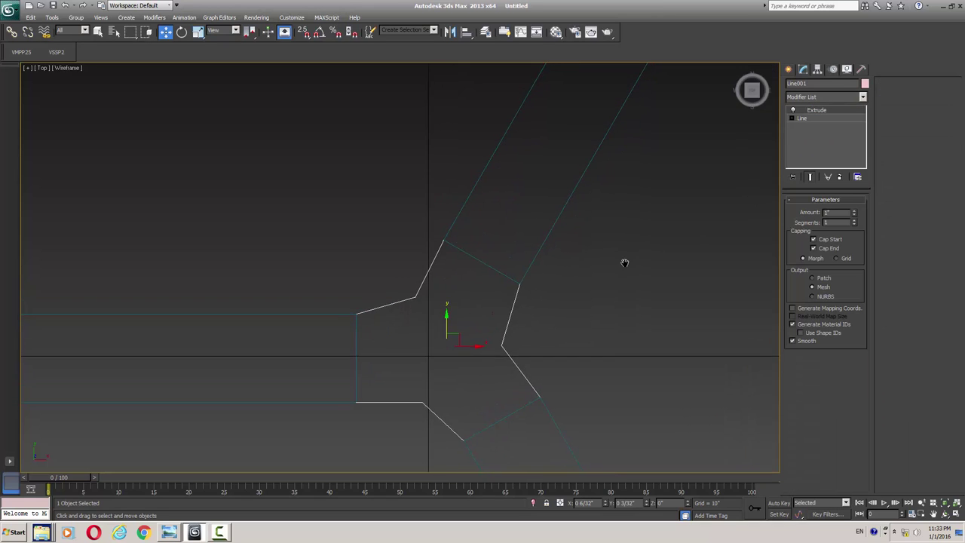
key("f")
scroll(603, 277, "down", 10)
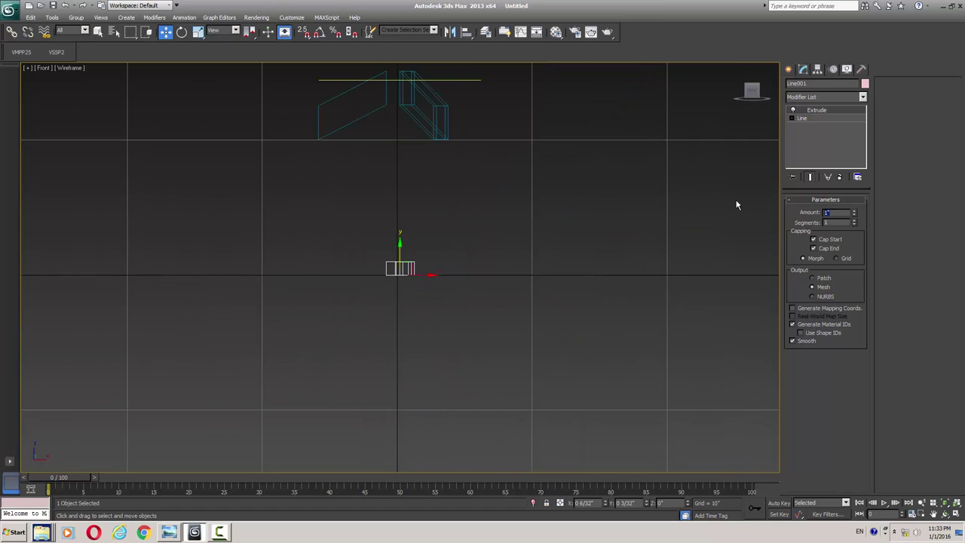
key("Return")
middle_click_drag(366, 216, 394, 252)
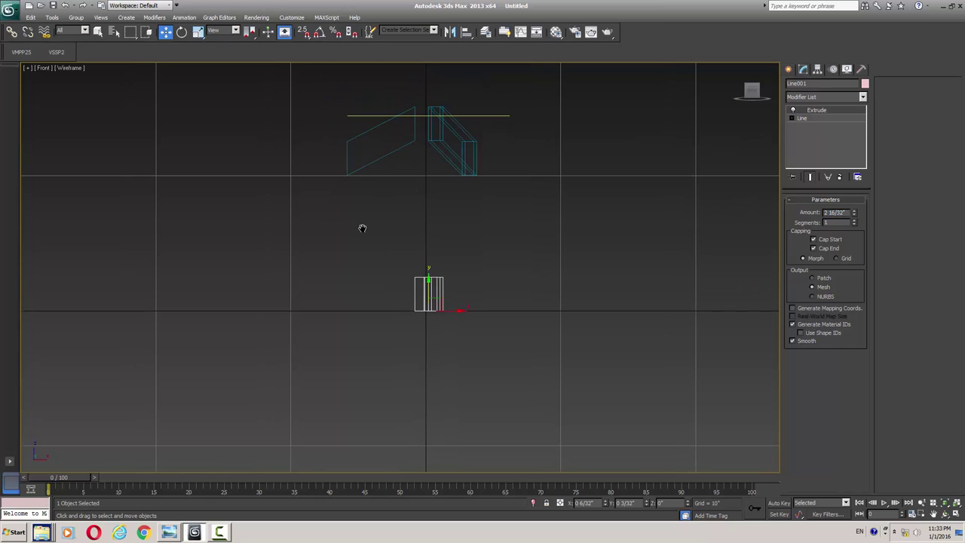
Step: Move the extruded hub up to the legs' inner ends with vertex snapping and show the model in shaded Perspective
key("s")
left_click_drag(414, 308, 418, 126)
key("s")
key("p")
key("z")
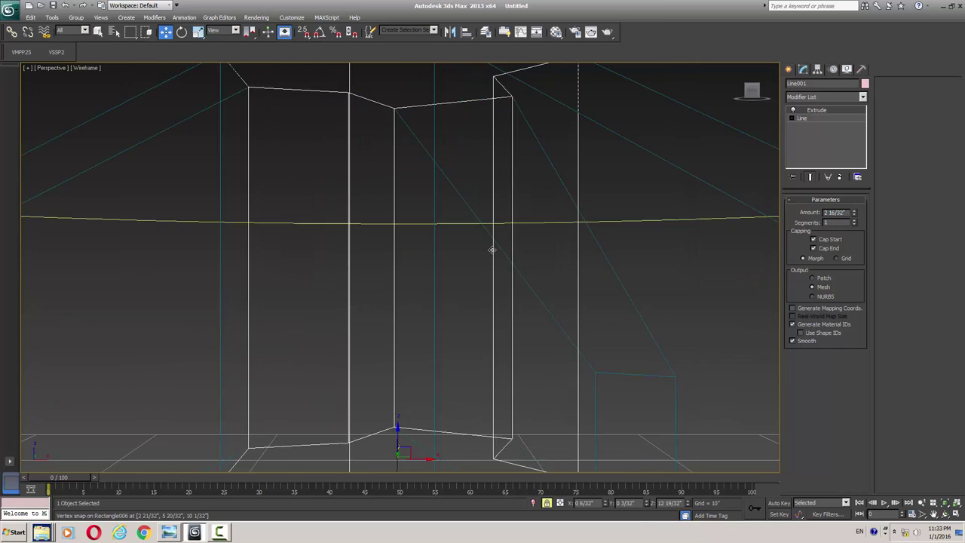
mouse_move(474, 256)
middle_mouse_down("alt")
mouse_move(407, 280)
mouse_move(400, 321)
mouse_move(349, 300)
middle_mouse_up("alt")
scroll(407, 283, "down", 5)
key("F3")
scroll(409, 290, "down", 3)
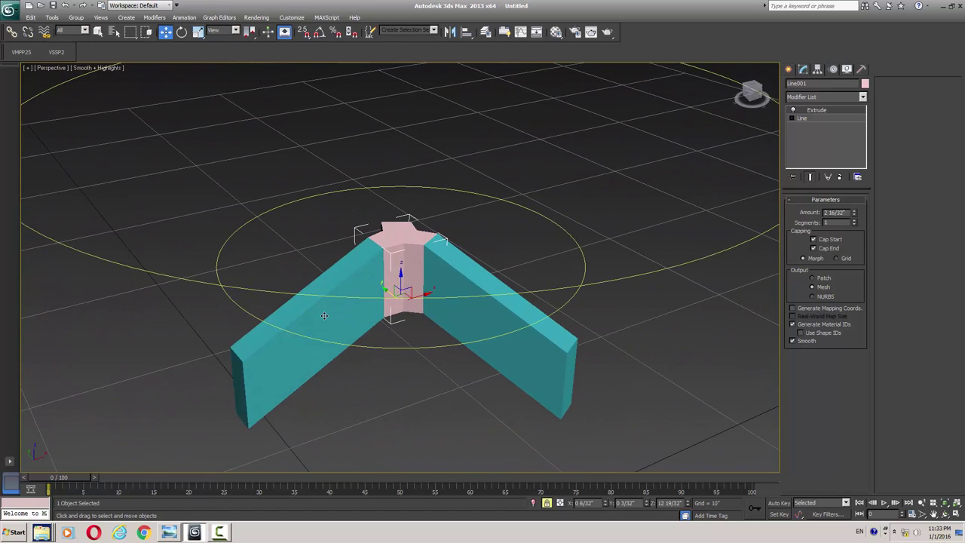
Step: Turn snapping off, select the hub and the three legs, and give them the light gray object color ACI 250
key("s")
key("space")
left_click(322, 321)
left_click(437, 250, "ctrl")
left_click(396, 260, "ctrl")
middle_click_drag(390, 226, 480, 235, "alt")
left_click(482, 234, "ctrl")
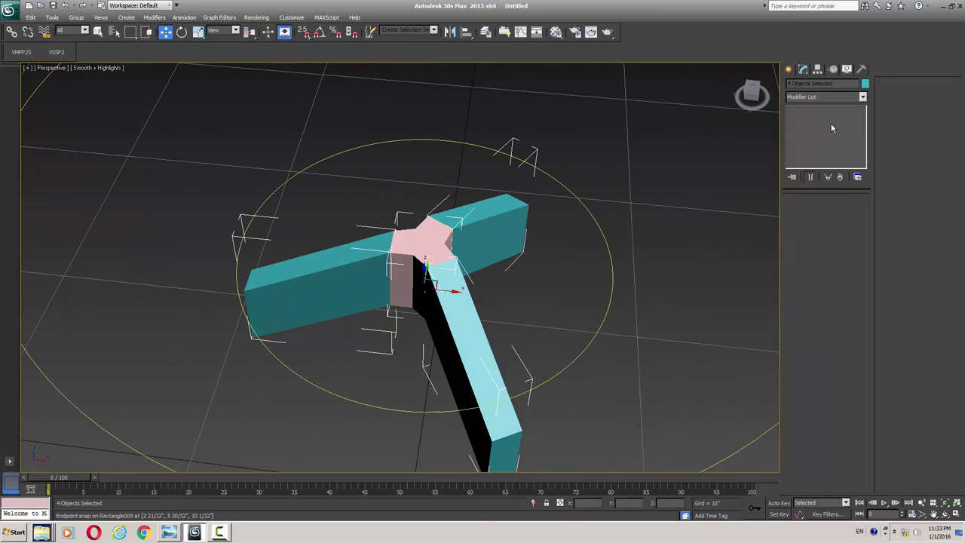
left_click(864, 83)
left_click(530, 210)
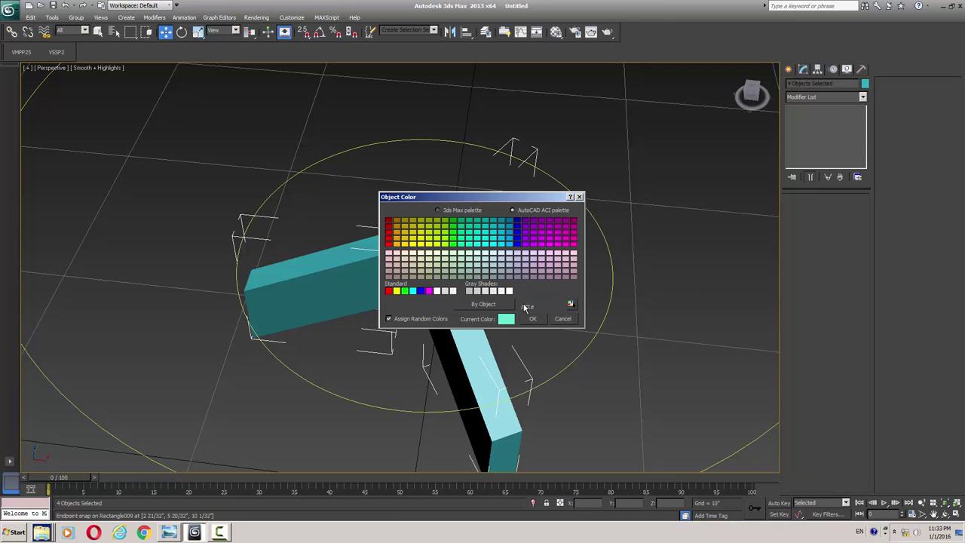
left_click(478, 293)
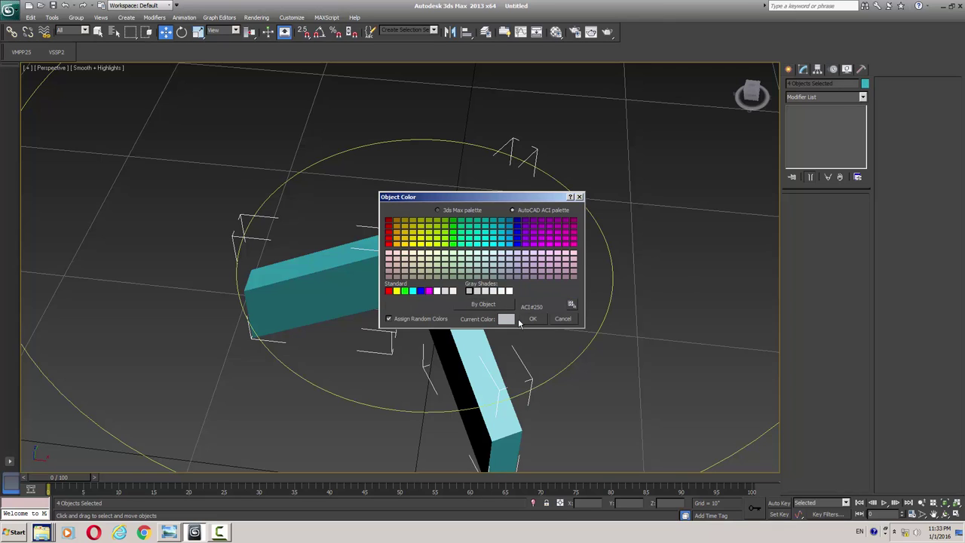
left_click(532, 318)
middle_click_drag(534, 321, 479, 306, "alt")
left_click_drag(425, 276, 427, 128)
key("ctrl+z")
Step: Delete the overlapping teal duplicates of the two front legs, keeping the gray ones
left_click(372, 308)
key("Delete")
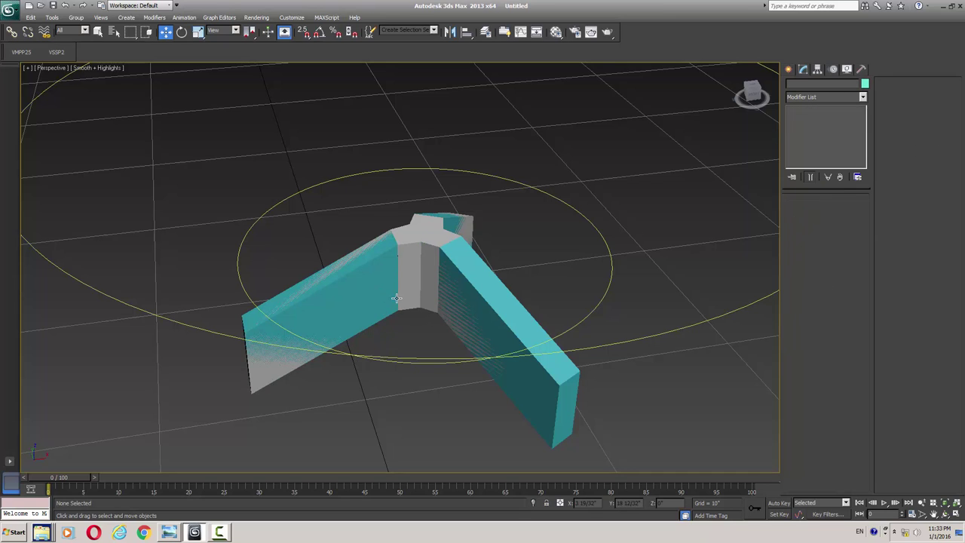
left_click(383, 271)
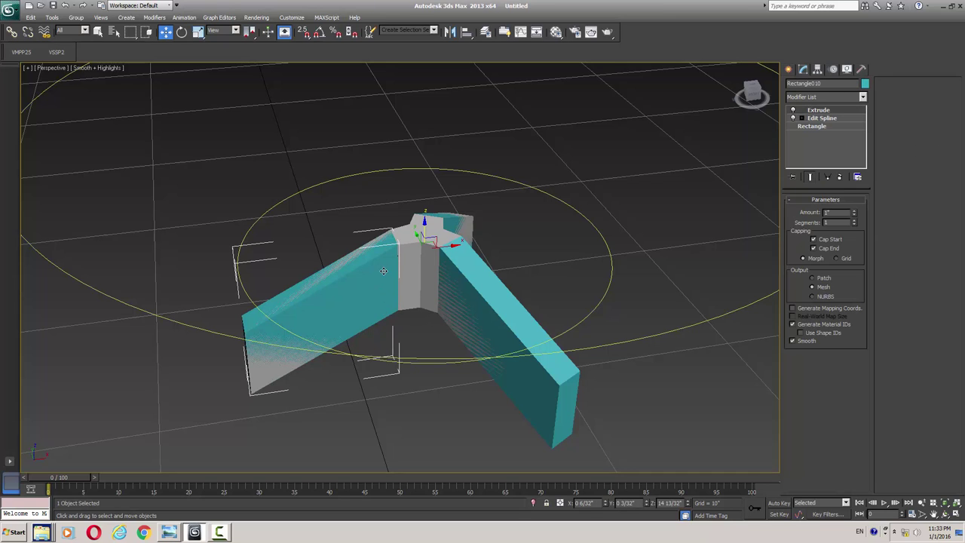
key("Delete")
left_click(486, 303)
key("Delete")
left_click(486, 312)
key("Delete")
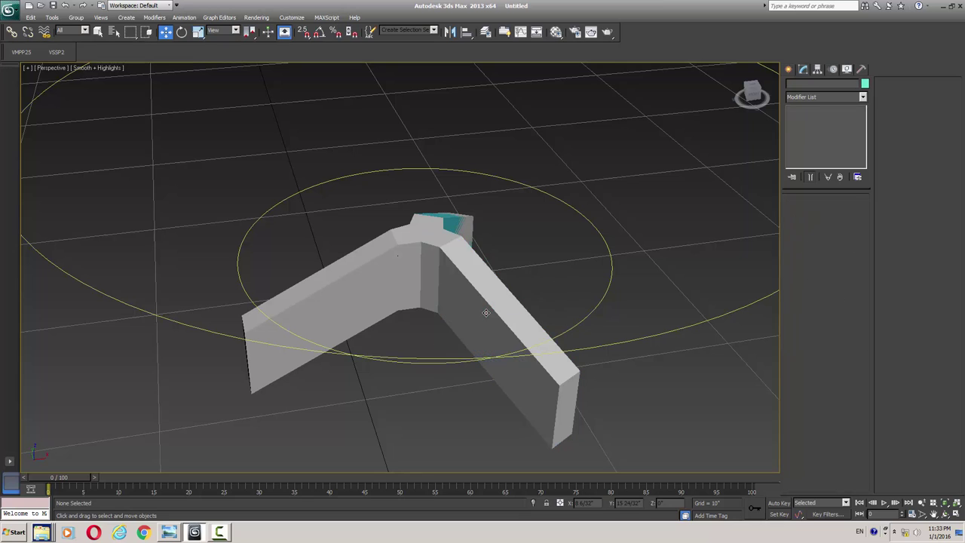
Step: Delete the overlapping teal duplicates of the rear leg, keeping the gray one
left_click(449, 221)
key("Delete")
left_click(452, 222)
key("Delete")
left_click(454, 222)
key("Delete")
middle_click_drag(577, 263, 506, 275, "alt")
left_click(504, 277)
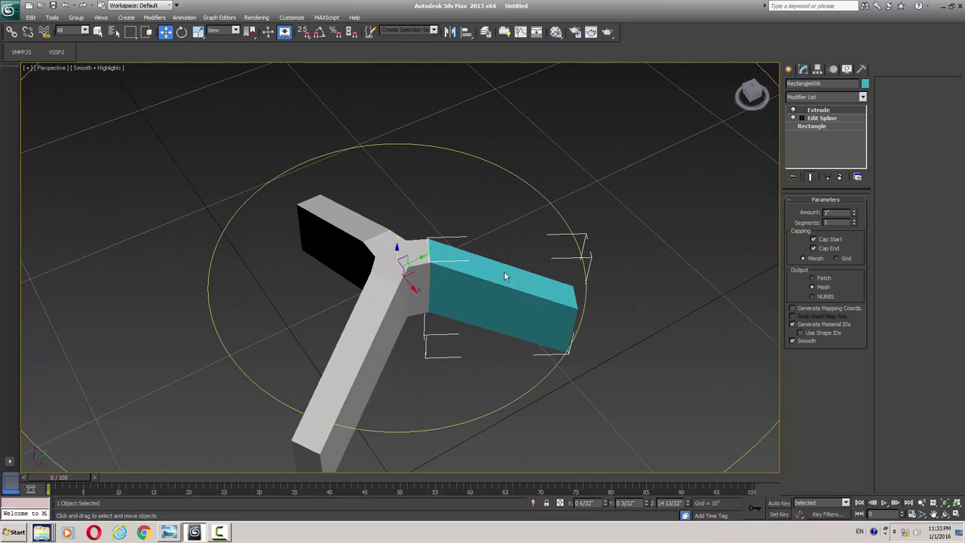
key("Delete")
left_click(505, 275)
key("Delete")
left_click(461, 275)
left_click_drag(461, 275, 548, 321)
key("Delete")
left_click_drag(495, 284, 530, 159)
key("ctrl+z")
Step: Select the hub and all three legs and group them under the name Base
middle_click_drag(354, 299, 397, 316, "alt")
left_click_drag(461, 305, 386, 239)
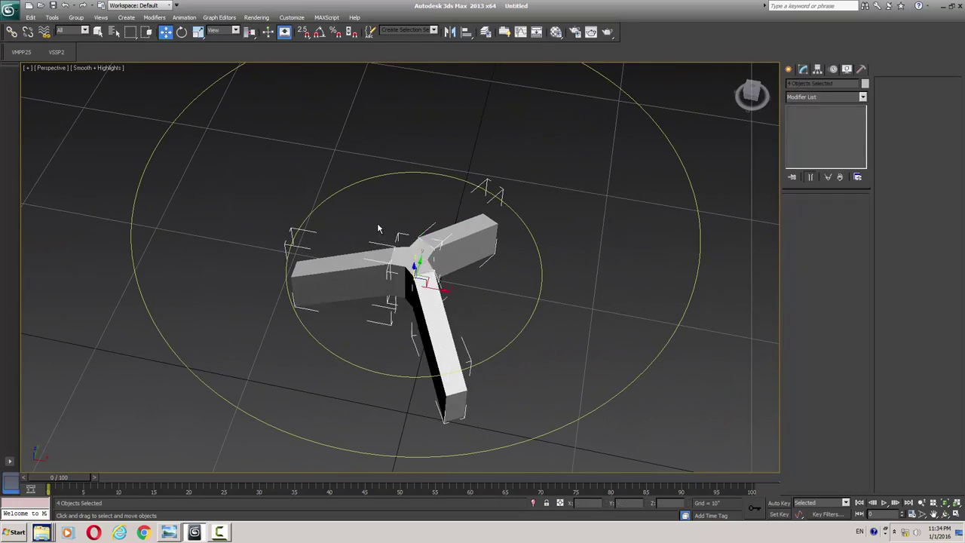
key("ctrl+g")
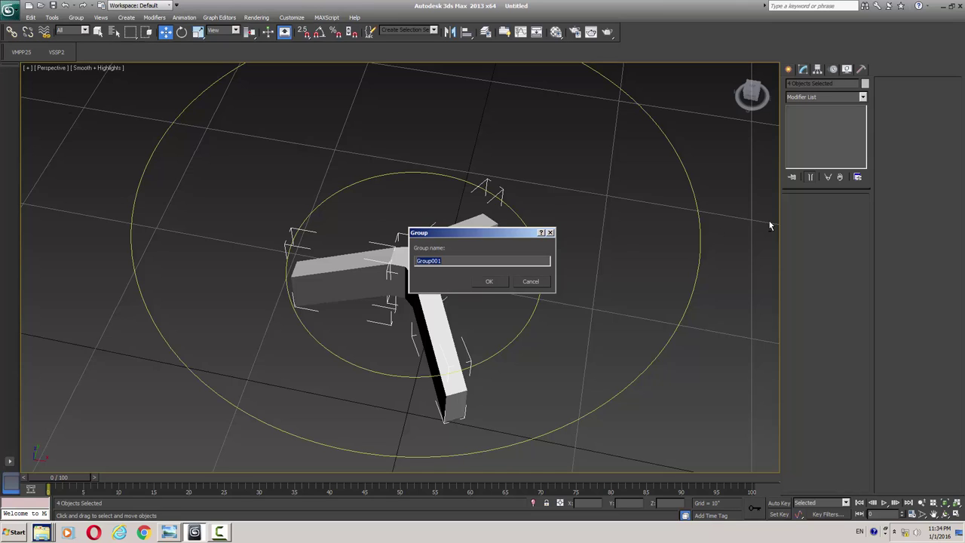
type("Base")
key("Return")
scroll(391, 348, "up", 2)
middle_click_drag(392, 347, 420, 321, "alt")
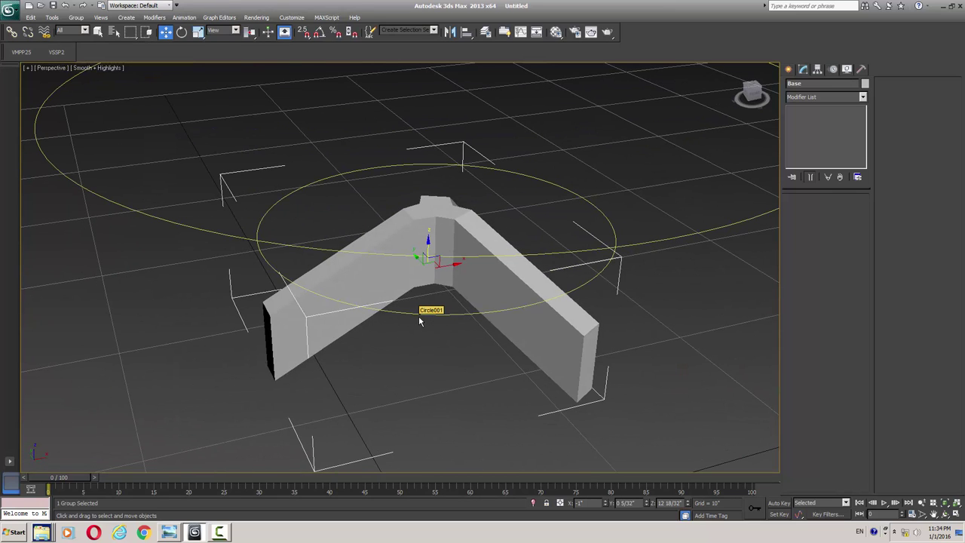
Step: Draw a vertical two-point line in the wireframe Front view from the hub's top center up past the larger circle
key("alt+Tab")
key("alt+Tab")
key("alt+Tab")
key("alt+Tab")
left_click(803, 84)
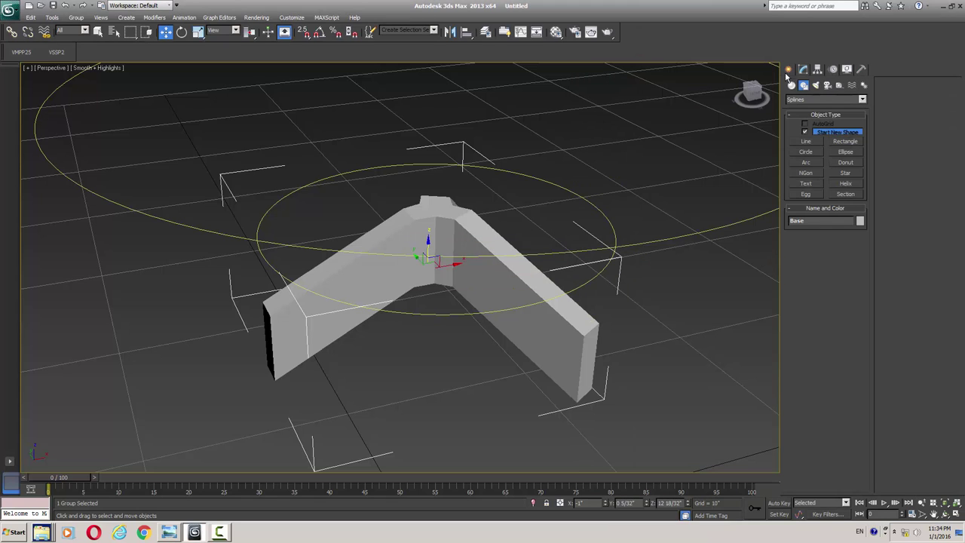
left_click(812, 144)
key("f")
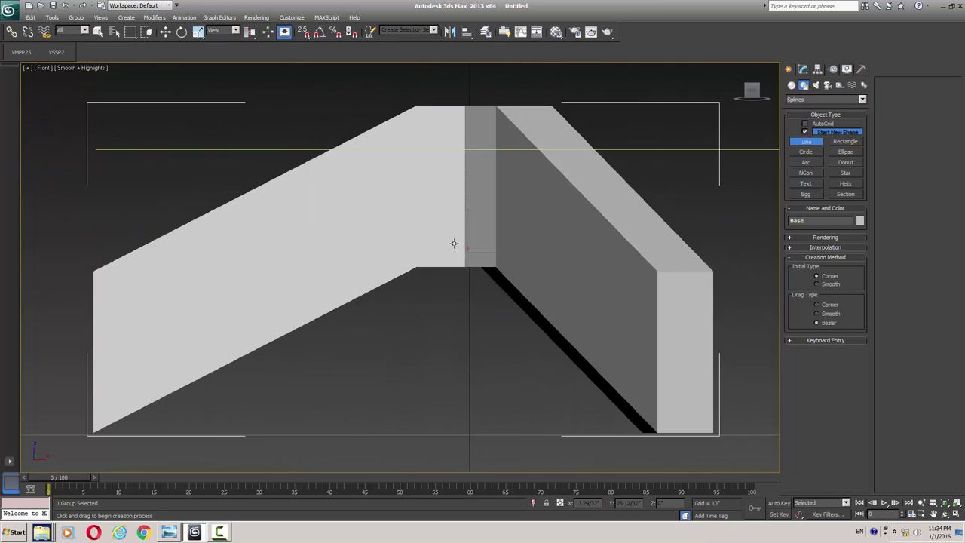
scroll(373, 355, "down", 8)
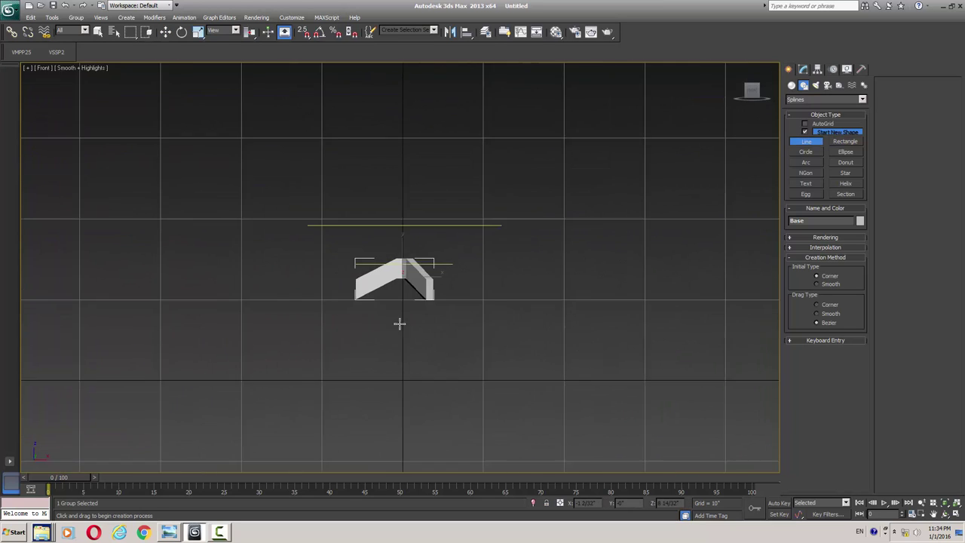
key("F3")
middle_click_drag(416, 280, 416, 331)
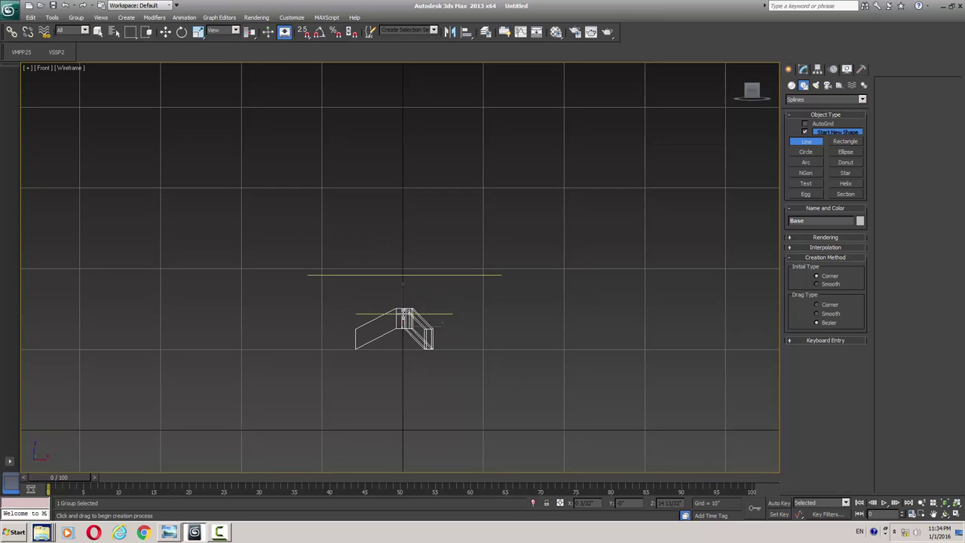
left_click(403, 313)
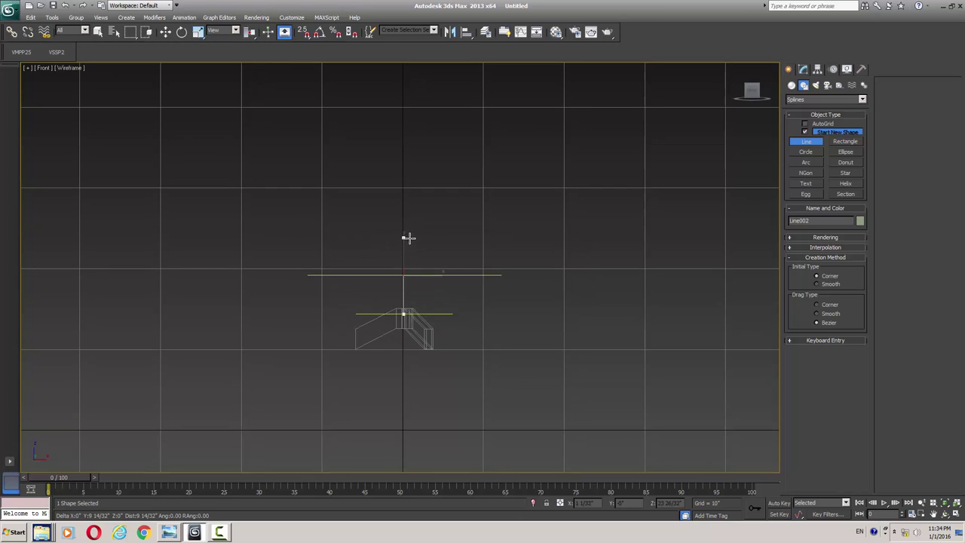
left_click(410, 249)
right_click(479, 268)
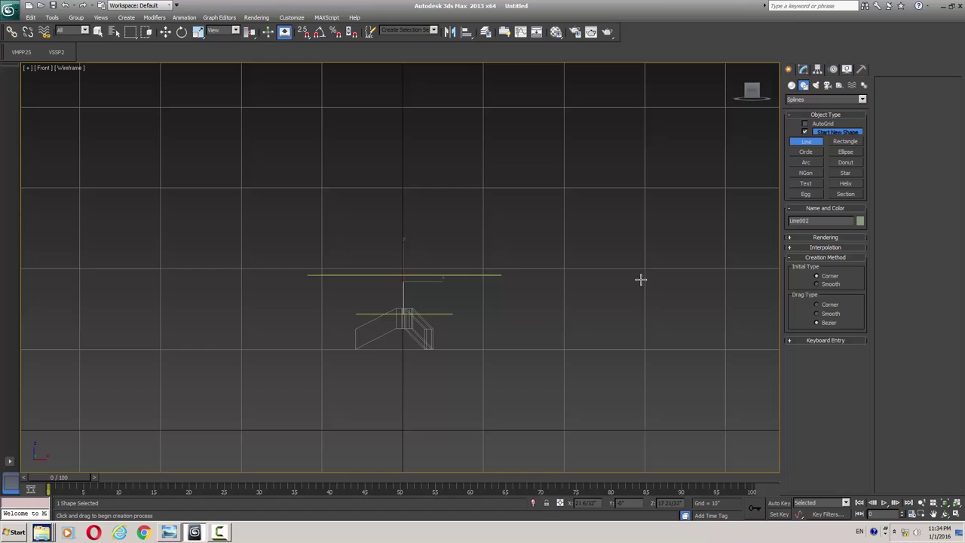
Step: Make the vertical line visible in renderer and viewport with a radial thickness of 0.25", shown in shaded Perspective
left_click(808, 238)
left_click(811, 246)
left_click(811, 254)
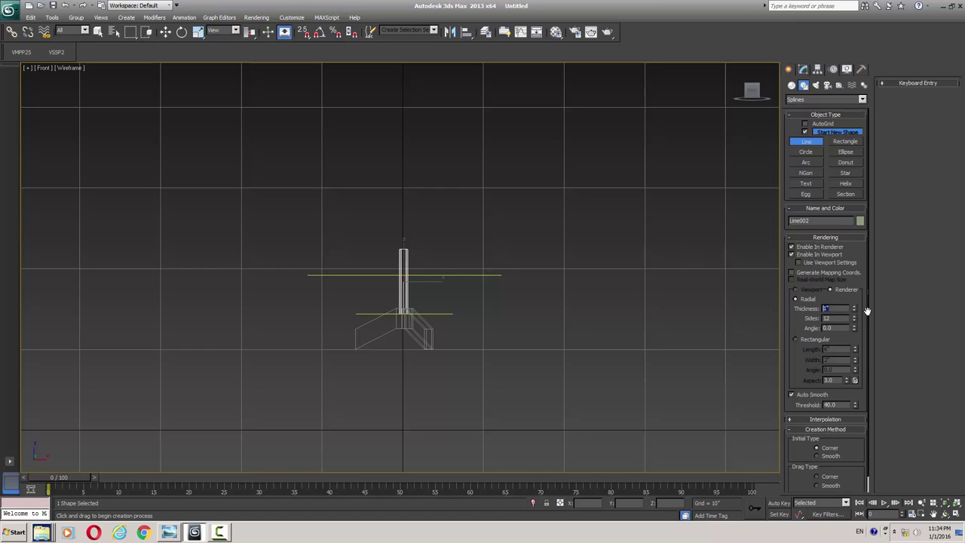
key("Return")
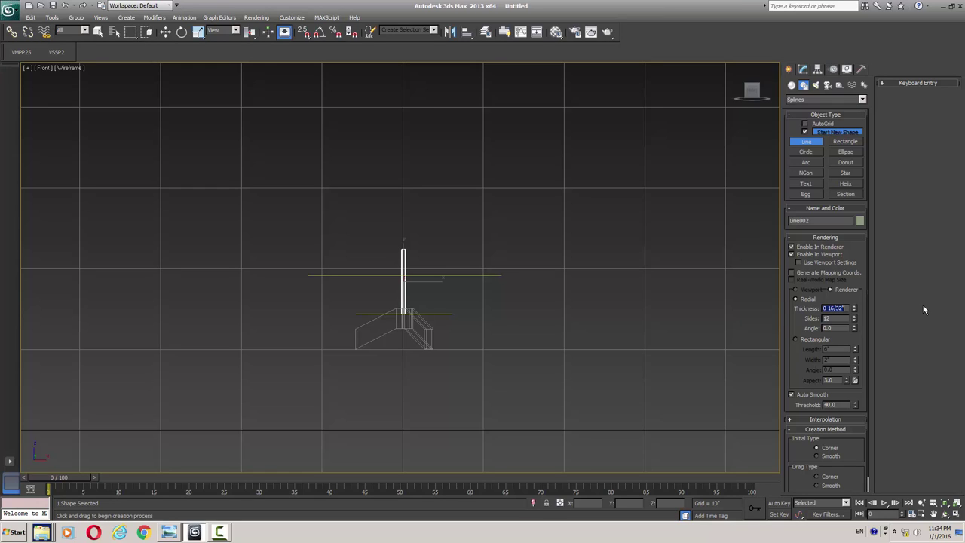
type(".25")
key("Return")
key("p")
scroll(428, 320, "up", 5)
mouse_move(427, 319)
middle_mouse_down("alt")
mouse_move(460, 368)
mouse_move(460, 321)
middle_mouse_up("alt")
key("w")
key("F3")
scroll(445, 313, "down", 4)
middle_click_drag(409, 297, 405, 276, "alt")
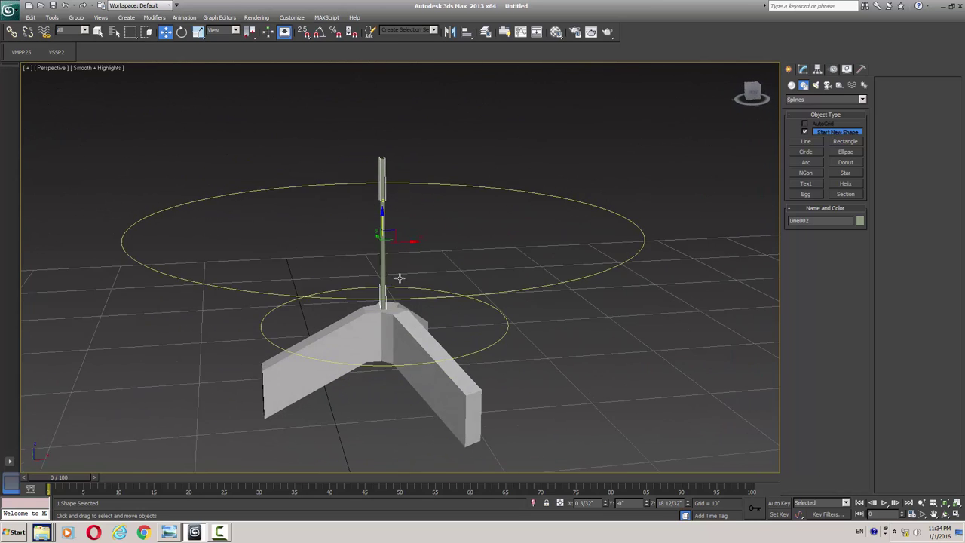
Step: Open the Base group and set the extrusion amount of the central hub to 4"
key("alt+Tab")
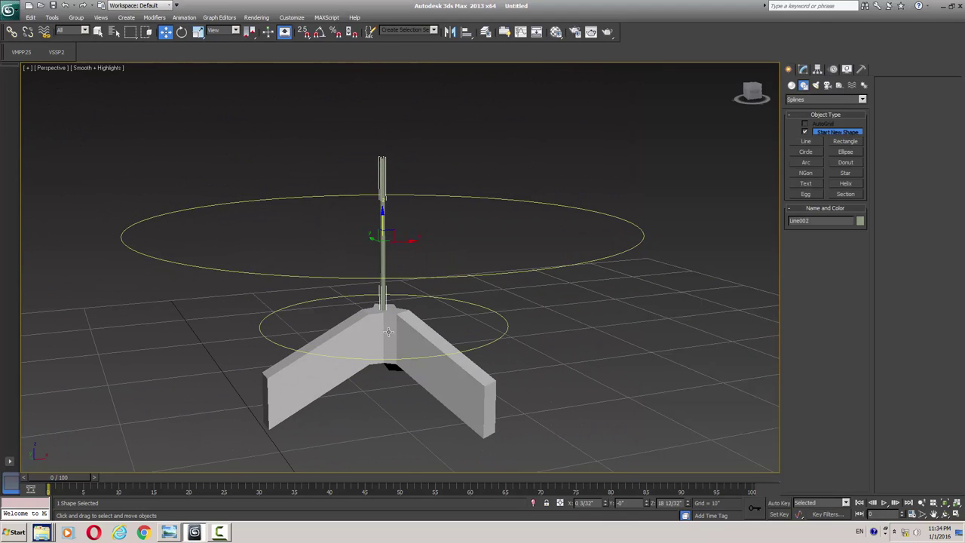
left_click(403, 318)
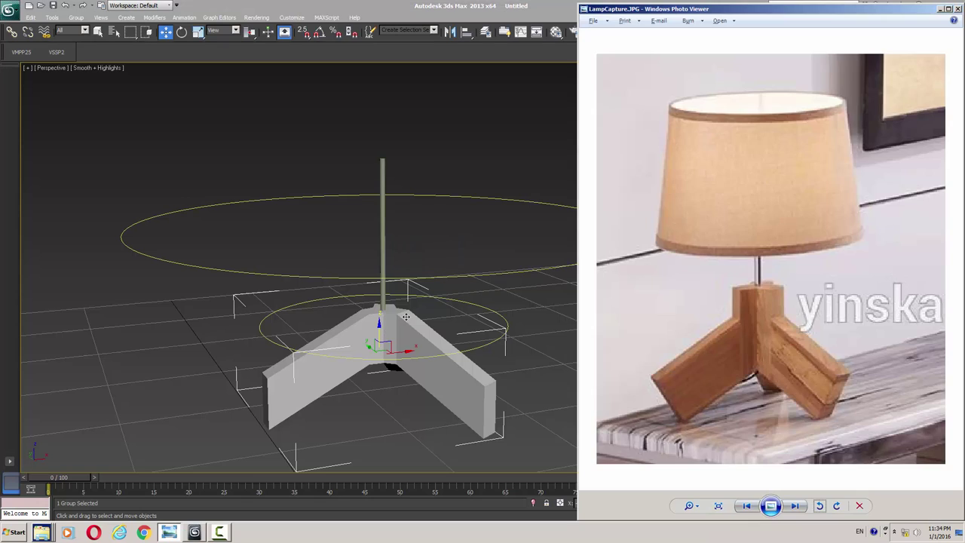
key("alt+Tab")
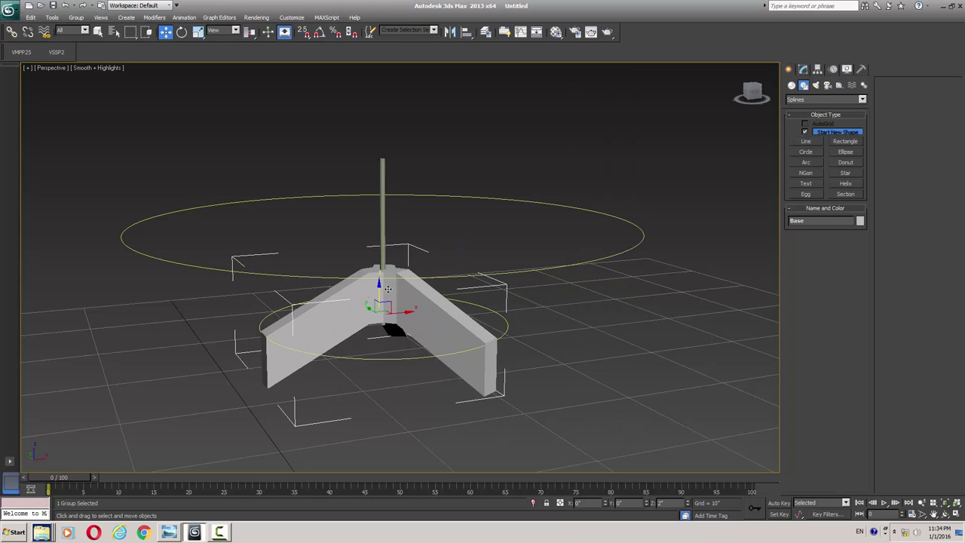
left_click(76, 17)
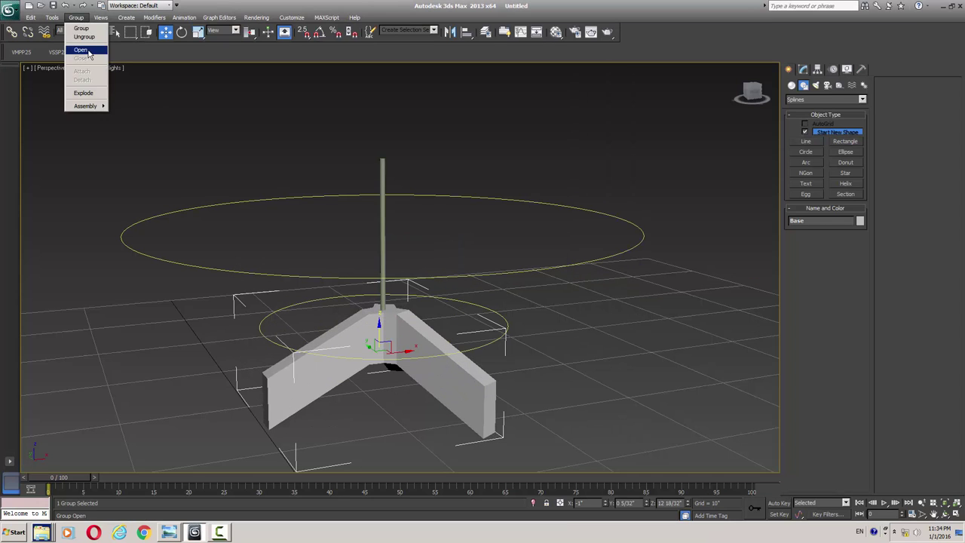
left_click(80, 50)
left_click(381, 323)
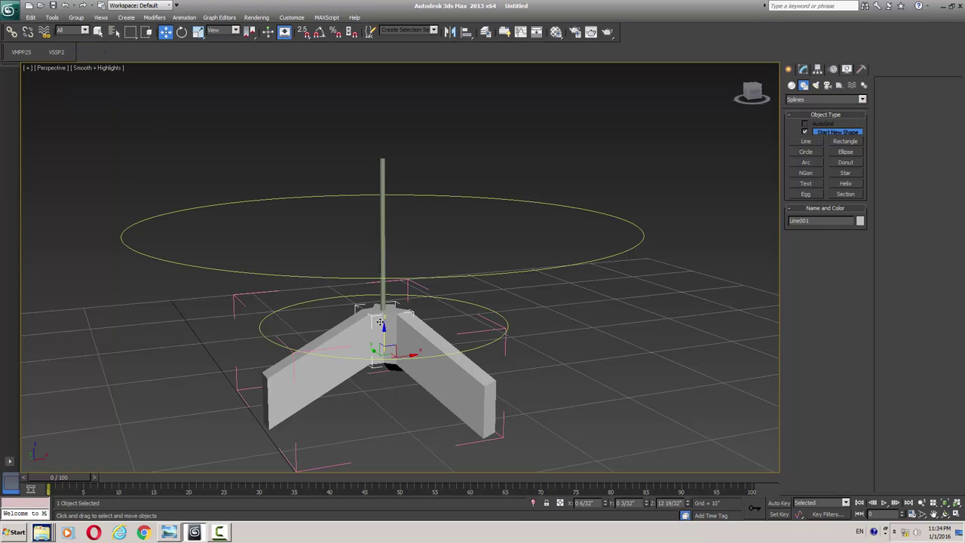
left_click(802, 69)
left_click_drag(844, 212, 788, 202)
type("4")
key("Return")
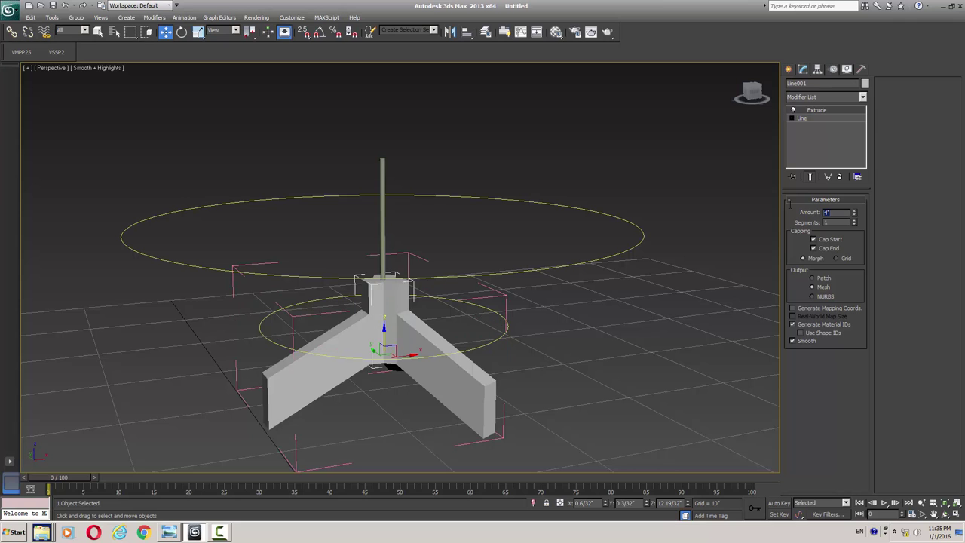
Step: Compare the heightened hub and the legs with the reference lamp photo from several viewing angles
key("alt+Tab")
key("alt+Tab")
middle_click_drag(413, 331, 450, 326, "alt")
key("alt+Tab")
key("alt+Tab")
key("alt+Tab")
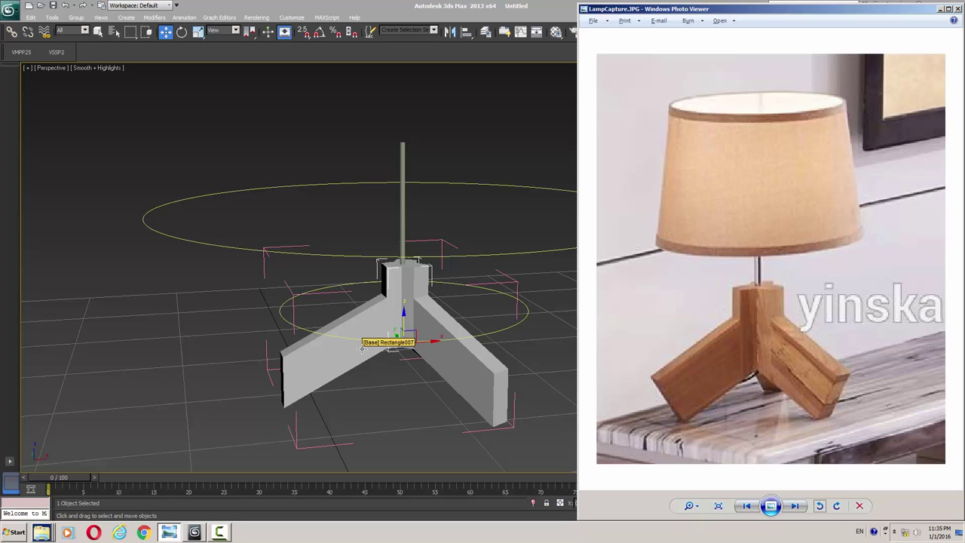
middle_click_drag(419, 327, 371, 349)
key("alt+Tab")
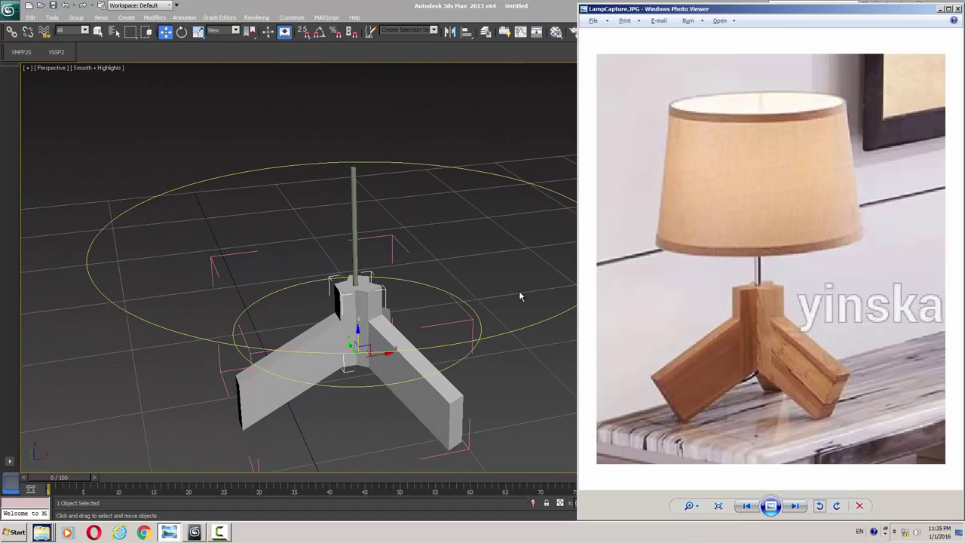
left_click(477, 319)
middle_click_drag(477, 319, 462, 313, "alt")
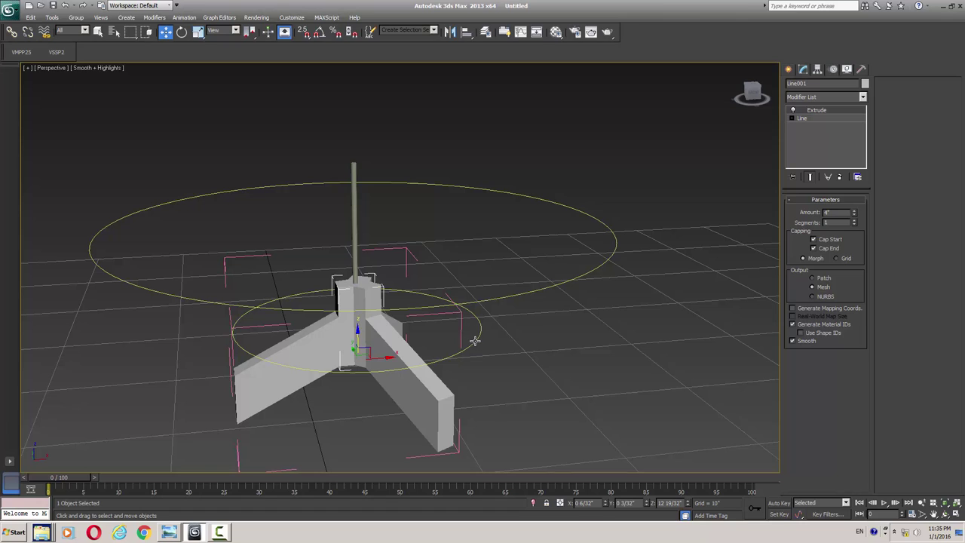
Step: Raise the smaller circle vertically along the rod in the Front view until it sits just below the larger circle
left_click(462, 338)
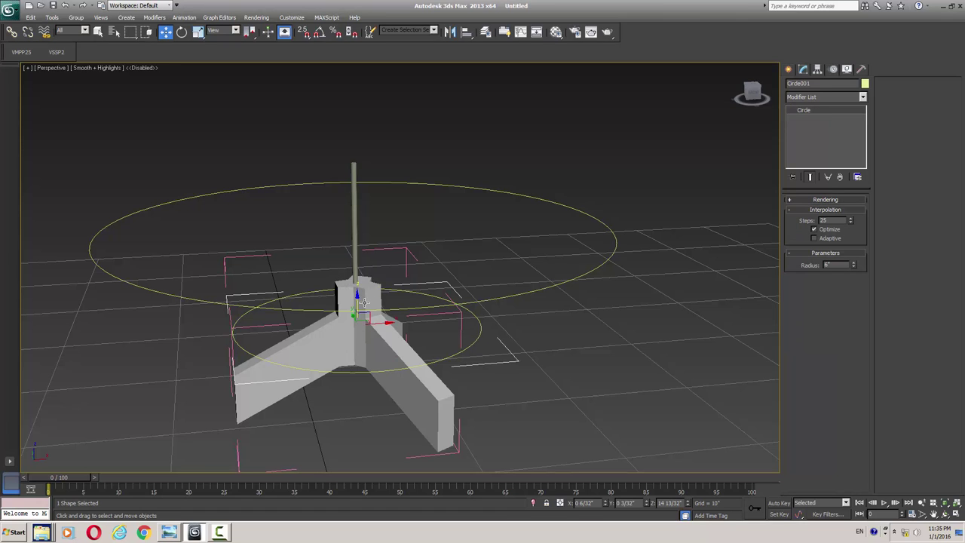
key("f")
scroll(365, 302, "up", 10)
scroll(408, 341, "down", 3)
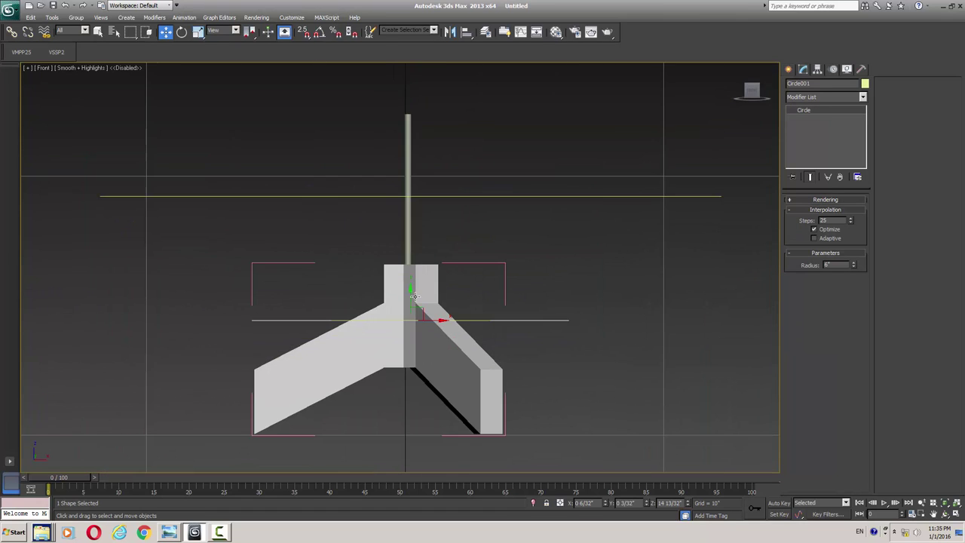
left_click_drag(411, 296, 430, 193)
key("alt+Tab")
key("alt+Tab")
left_click_drag(416, 198, 417, 186)
key("p")
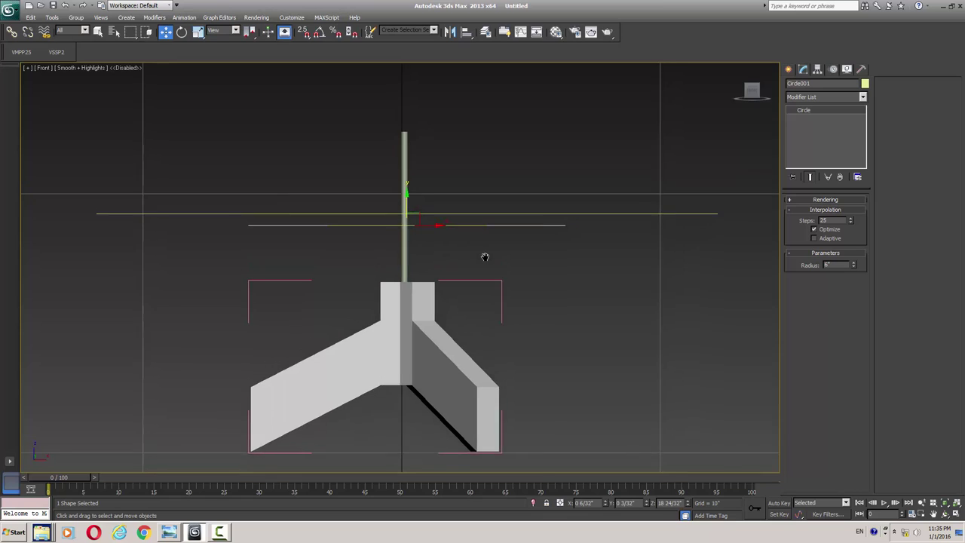
middle_click_drag(484, 256, 474, 299, "alt")
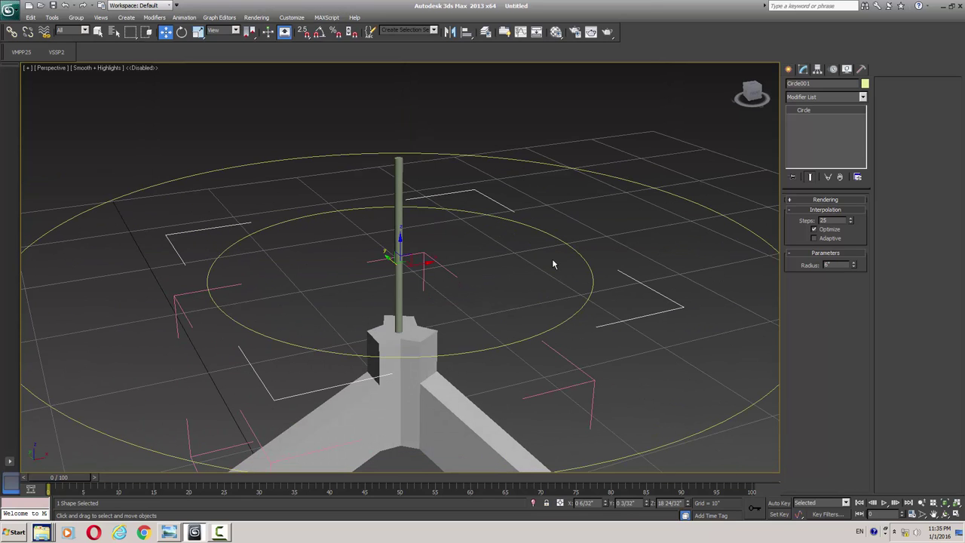
Step: Clone the raised smaller circle in place and apply an Extrude modifier to the clone
key("ctrl+v")
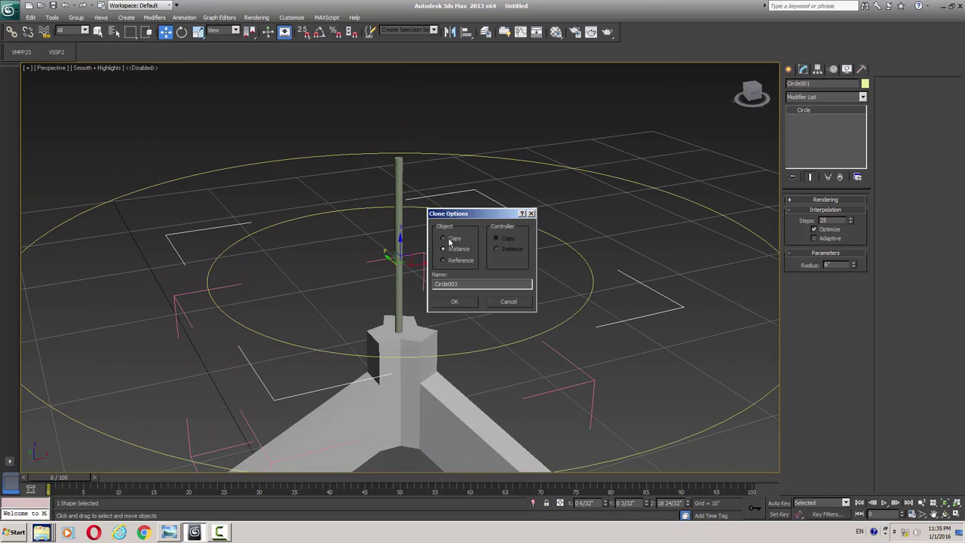
left_click(455, 302)
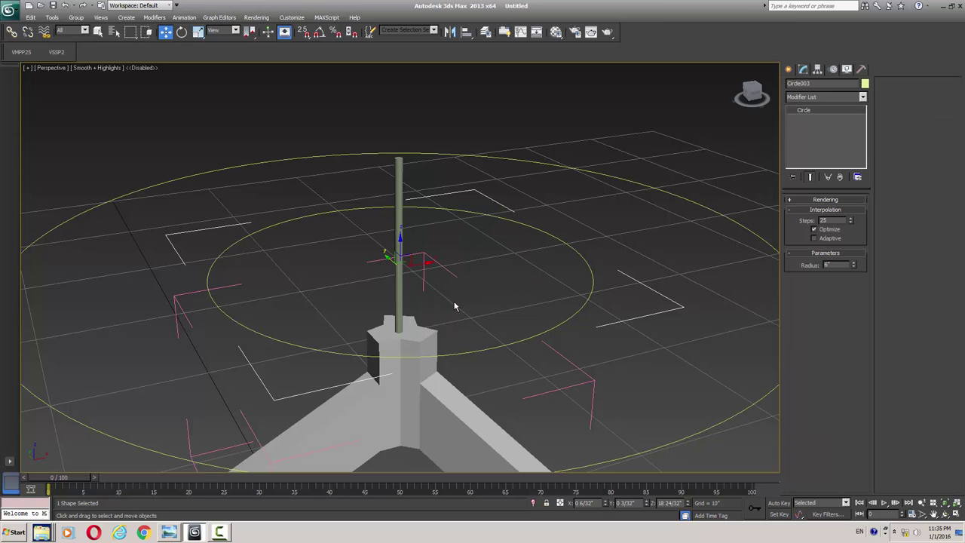
left_click(828, 98)
type("ex")
key("Return")
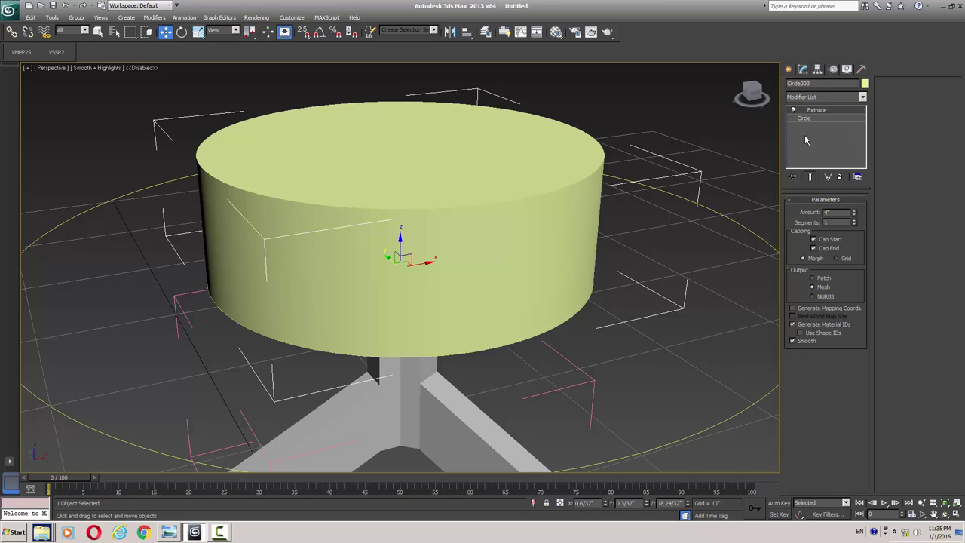
Step: Set the extrusion amount of the lampshade cylinder to 9"
middle_click_drag(638, 185, 411, 238, "alt")
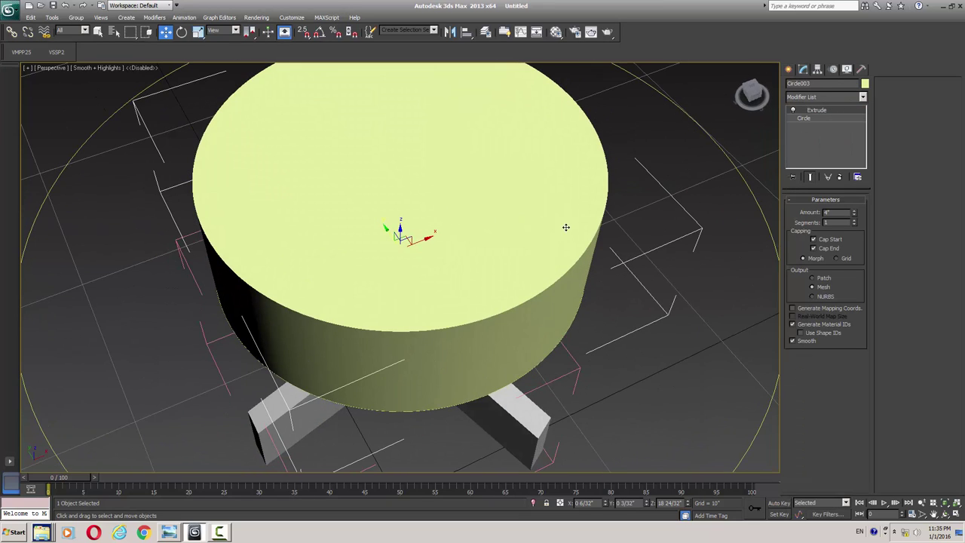
middle_click_drag(575, 228, 573, 213, "alt")
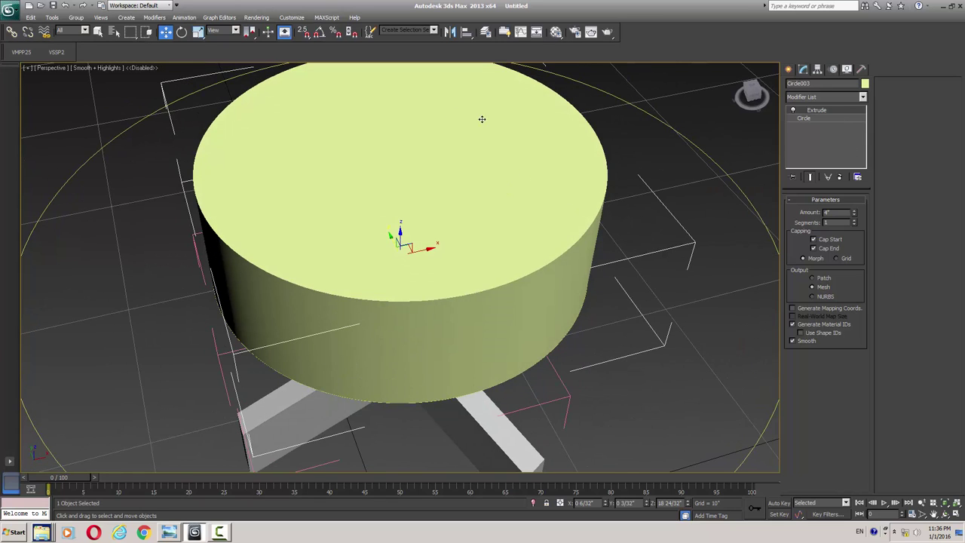
scroll(456, 225, "down", 8)
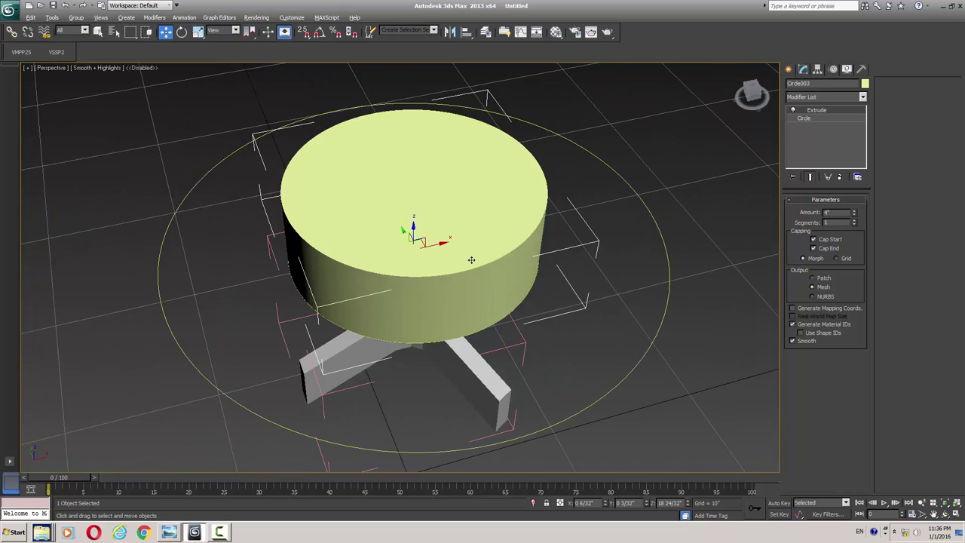
middle_click_drag(477, 230, 475, 229, "alt")
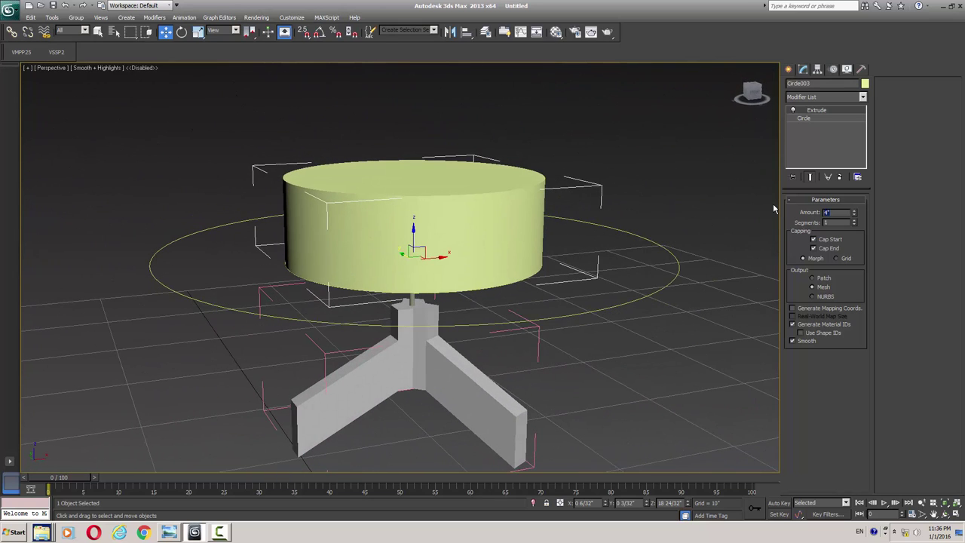
type("9")
key("Return")
middle_click_drag(442, 237, 436, 271)
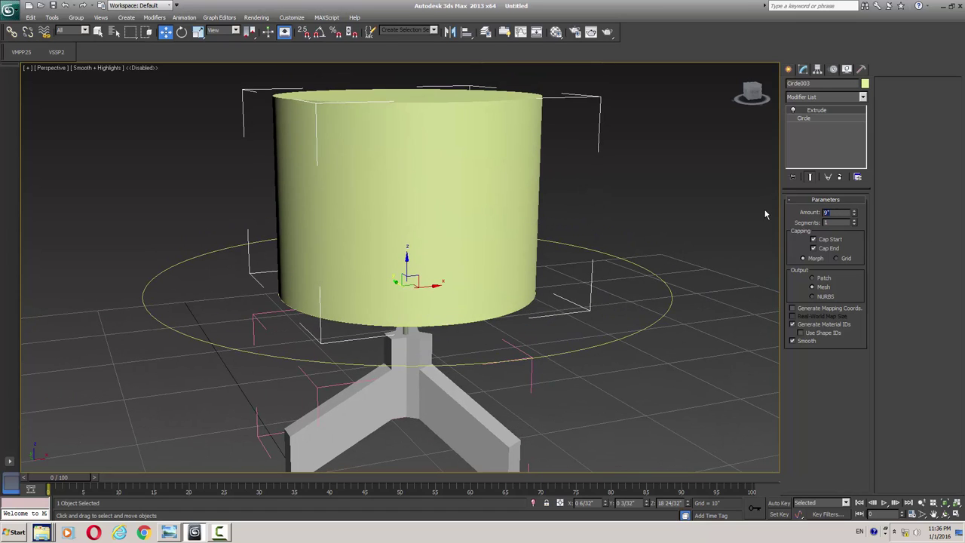
Step: Set the lampshade's extrusion amount to 6" and compare its proportions with the reference photo
type("6")
key("Return")
middle_click_drag(529, 290, 499, 276, "alt")
key("alt+Tab")
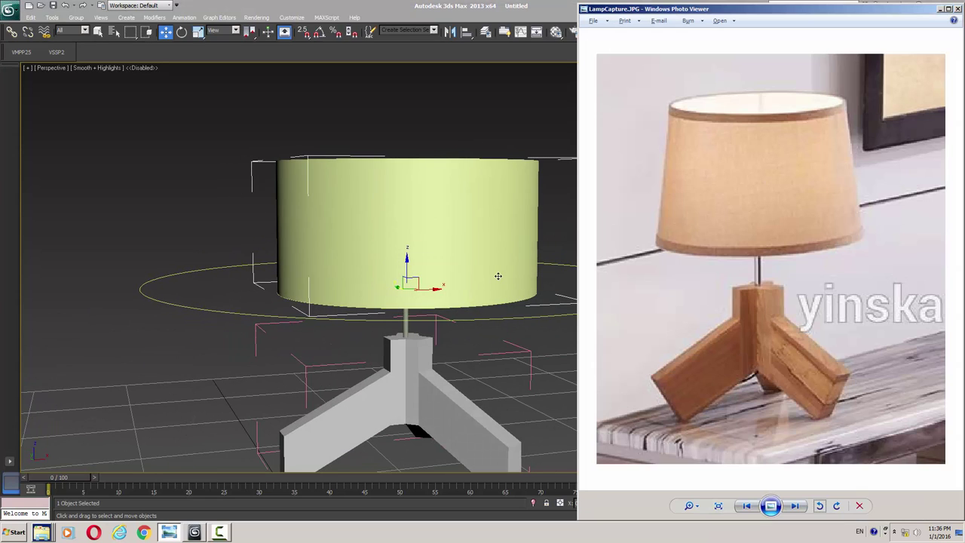
key("alt+Tab")
mouse_move(450, 254)
middle_mouse_down("alt")
mouse_move(451, 276)
mouse_move(460, 257)
mouse_move(452, 272)
middle_mouse_up("alt")
Step: Add an Edit Poly modifier to the lampshade and delete its top and bottom cap polygons
left_click(822, 96)
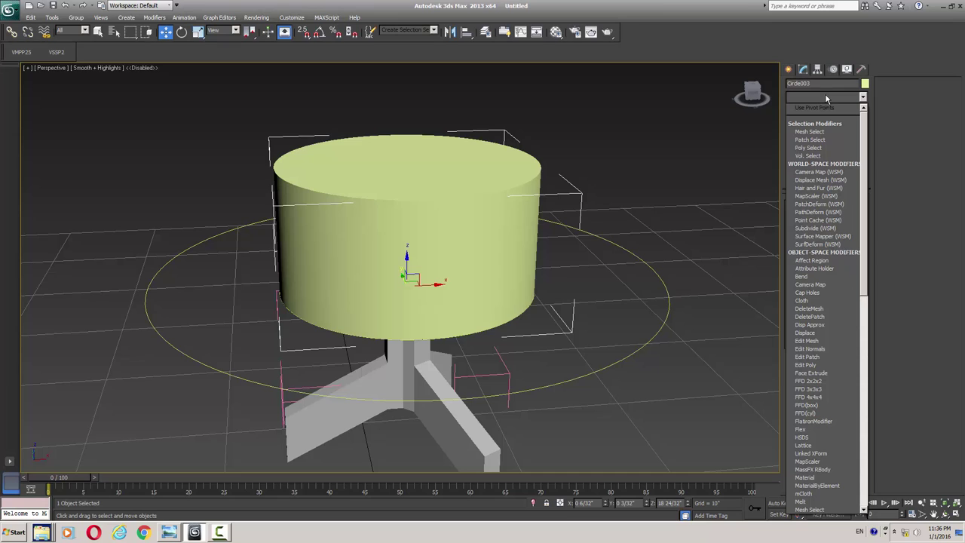
key("e")
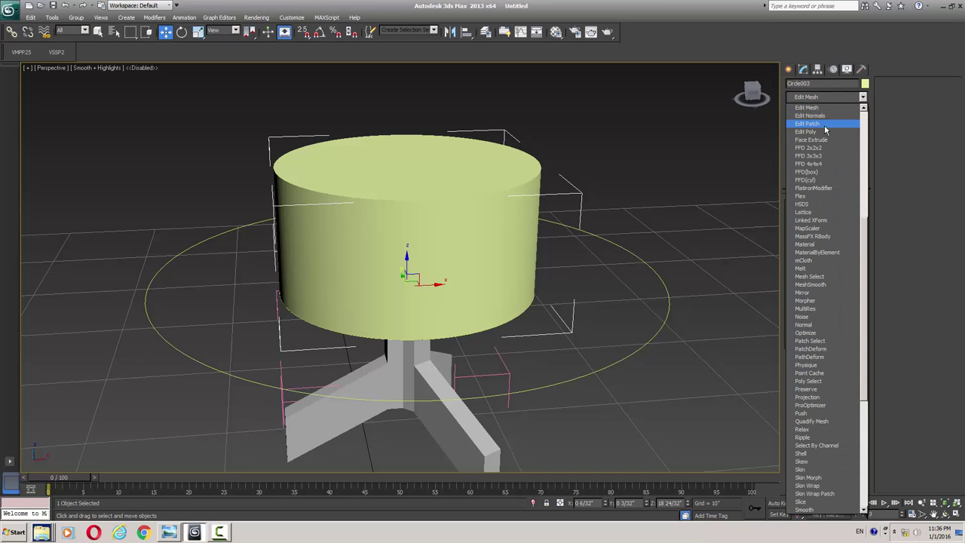
left_click(825, 131)
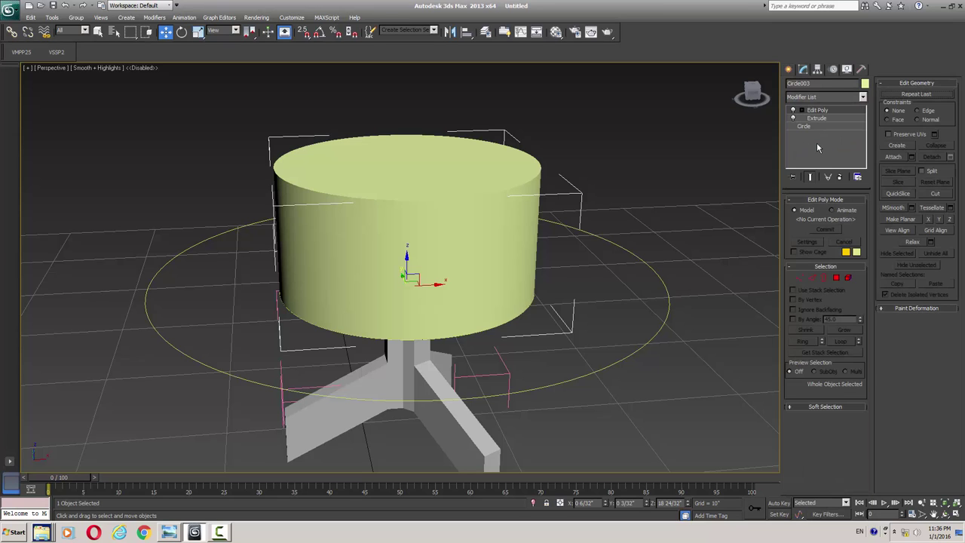
key("4")
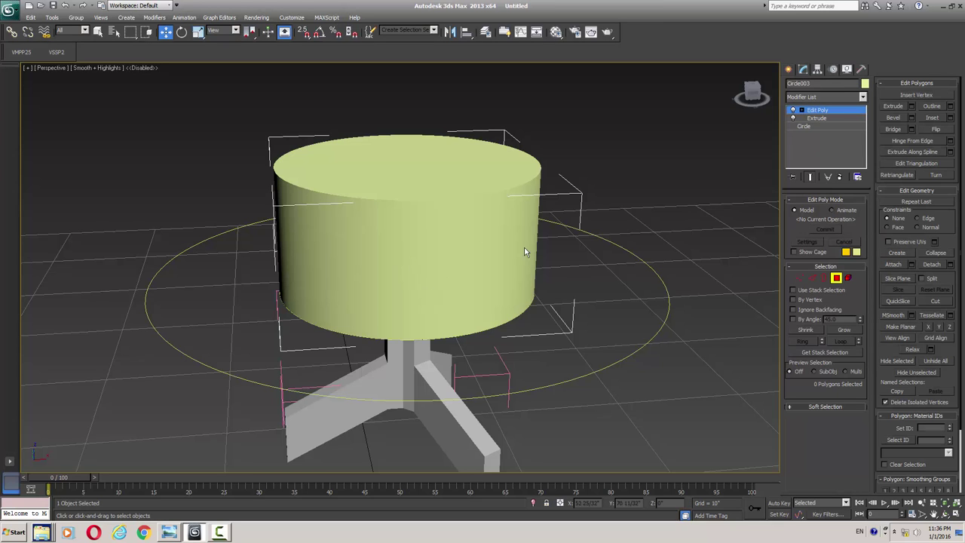
left_click(456, 171)
middle_click_drag(465, 262, 520, 227, "alt")
left_click(446, 236, "ctrl")
key("Delete")
left_click(829, 111)
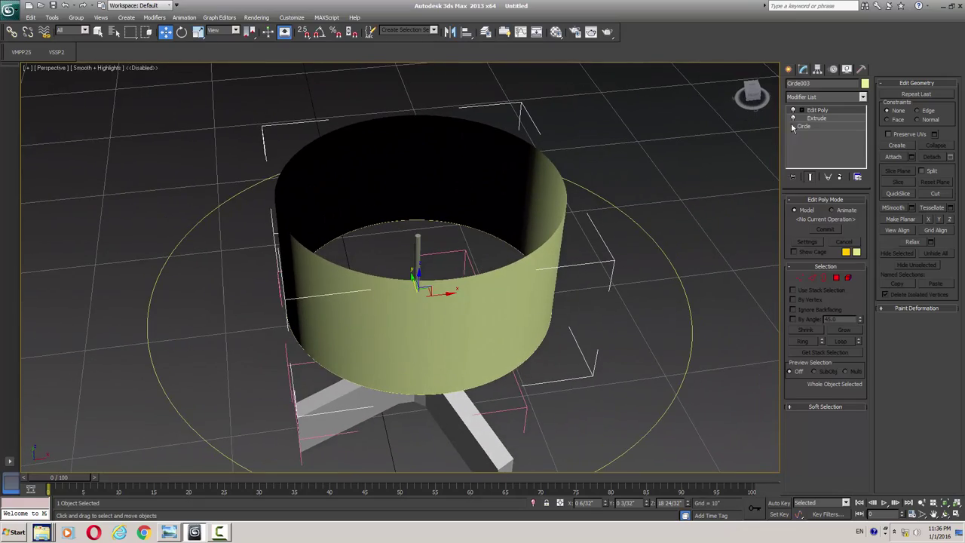
Step: Apply a Shell modifier to the open lampshade with an outer amount of 0.05"
left_click(824, 98)
type("sh")
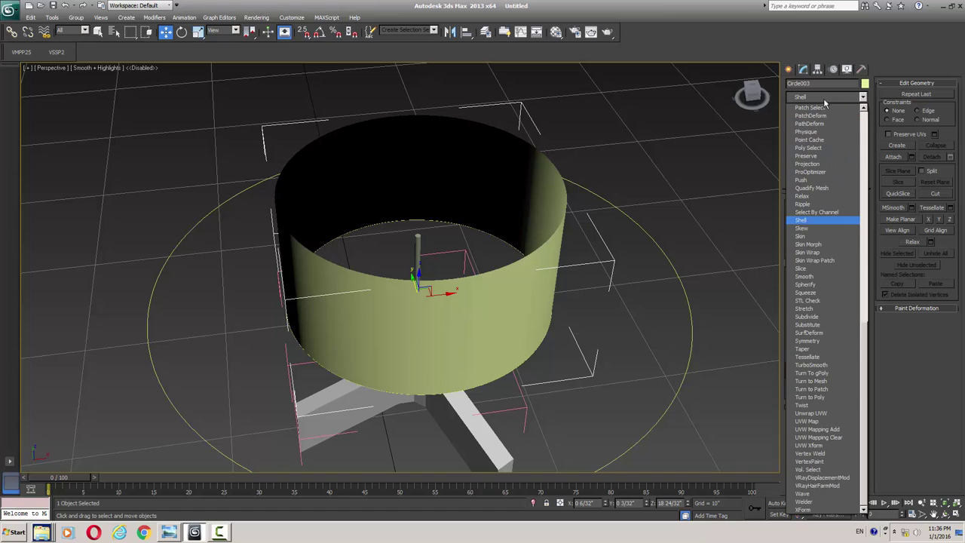
key("Return")
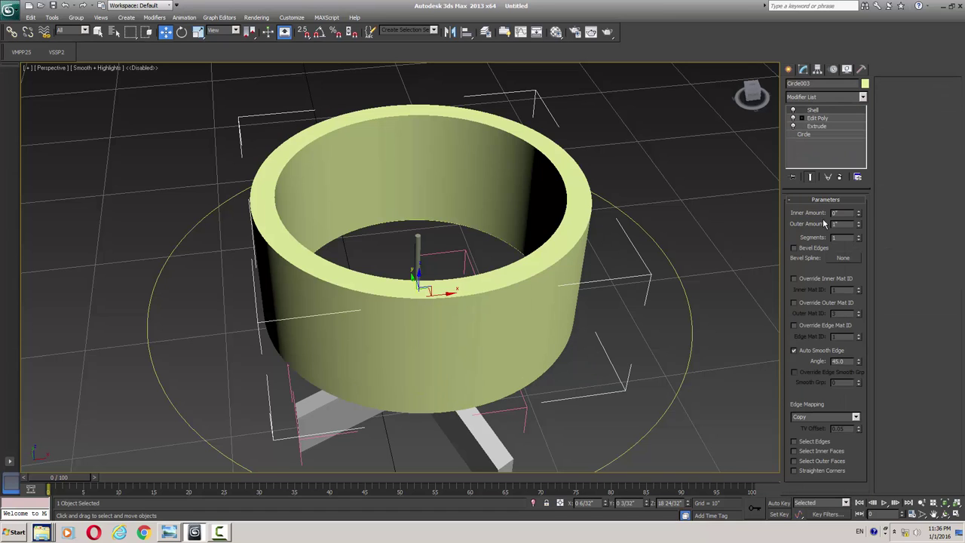
type(".05")
key("Return")
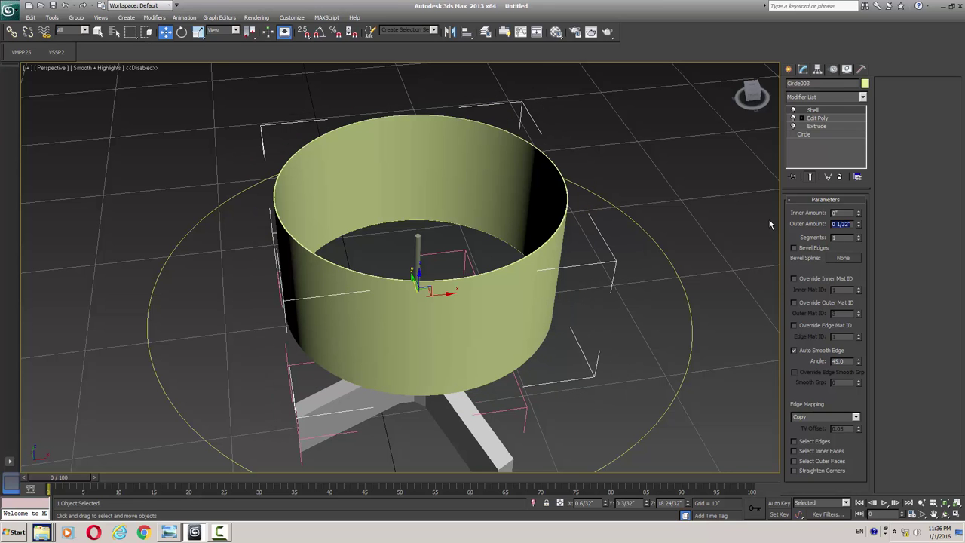
Step: Inspect the shade's wall thickness in the Top view and set the Shell's outer amount to 0.02"
middle_click_drag(579, 189, 575, 280, "alt")
key("t")
scroll(572, 409, "up", 10)
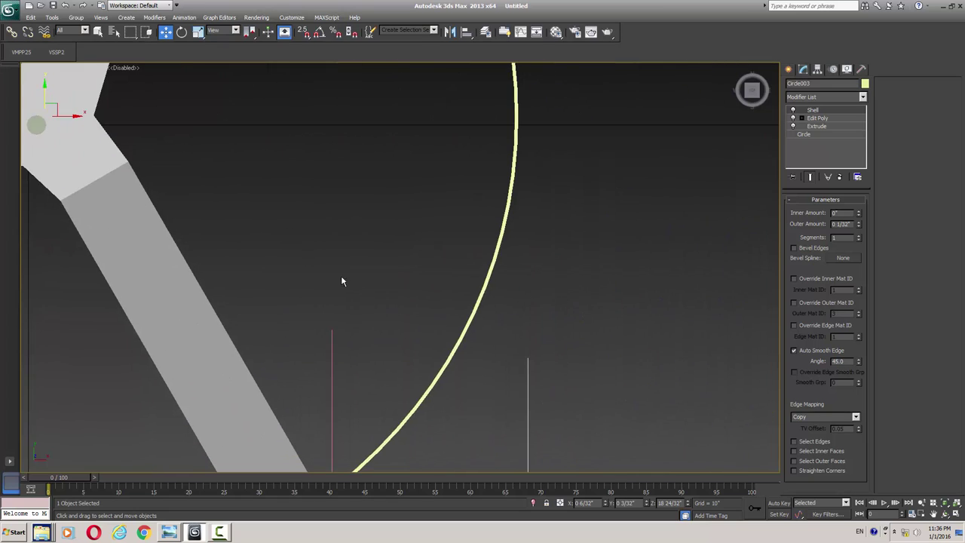
scroll(405, 311, "up", 3)
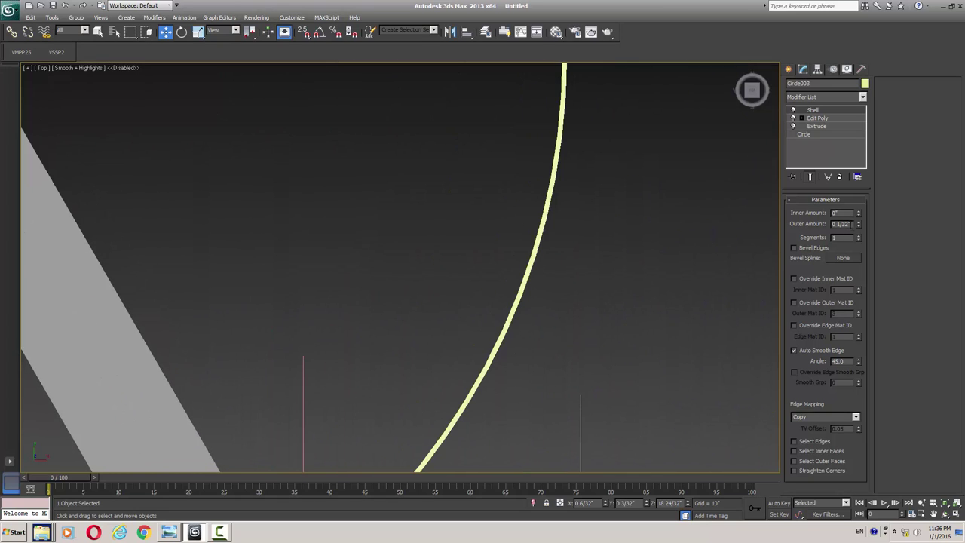
left_click_drag(852, 225, 838, 223)
type(".02")
key("Return")
scroll(538, 256, "down", 8)
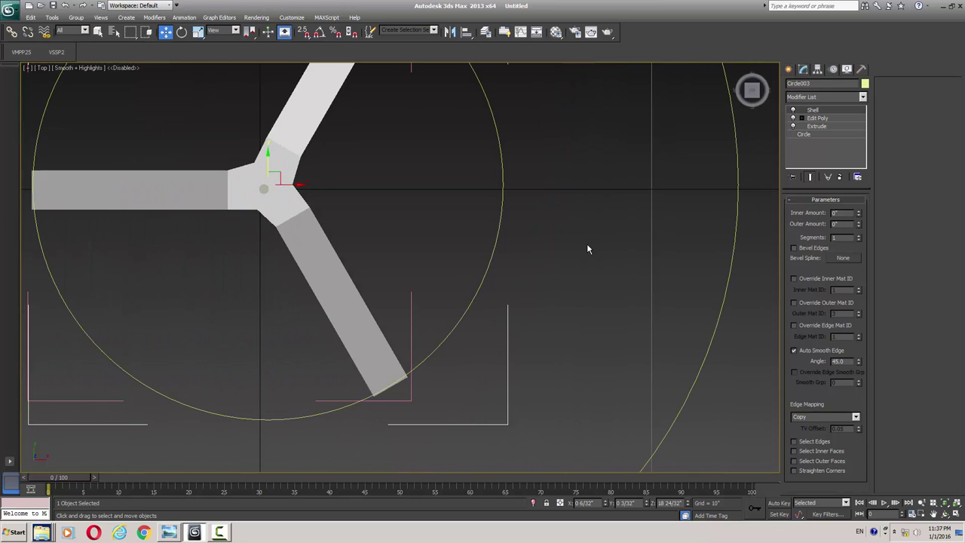
middle_click_drag(386, 252, 508, 293)
key("p")
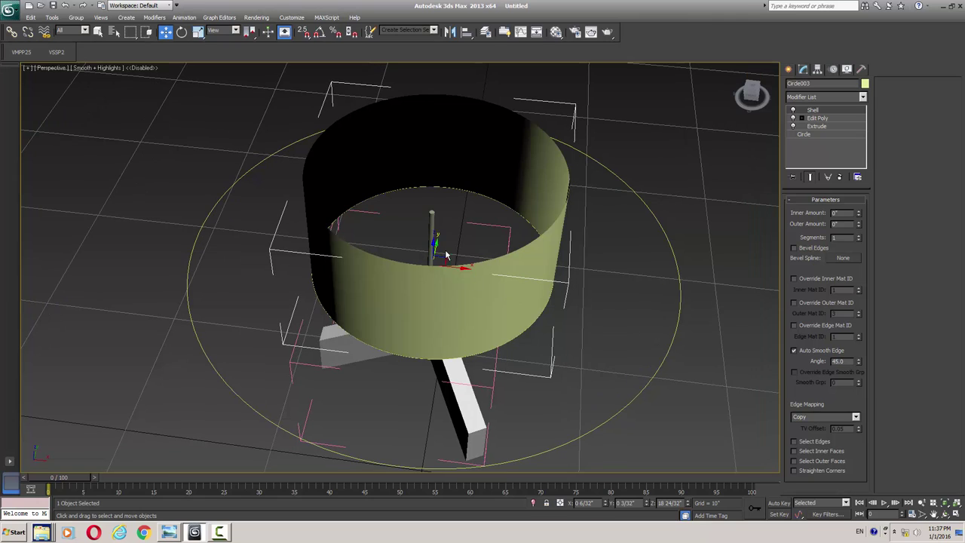
Step: Copy the circle at the lampshade's lower rim upward to the shade's top rim as an independent copy
left_click(409, 190)
key("F3")
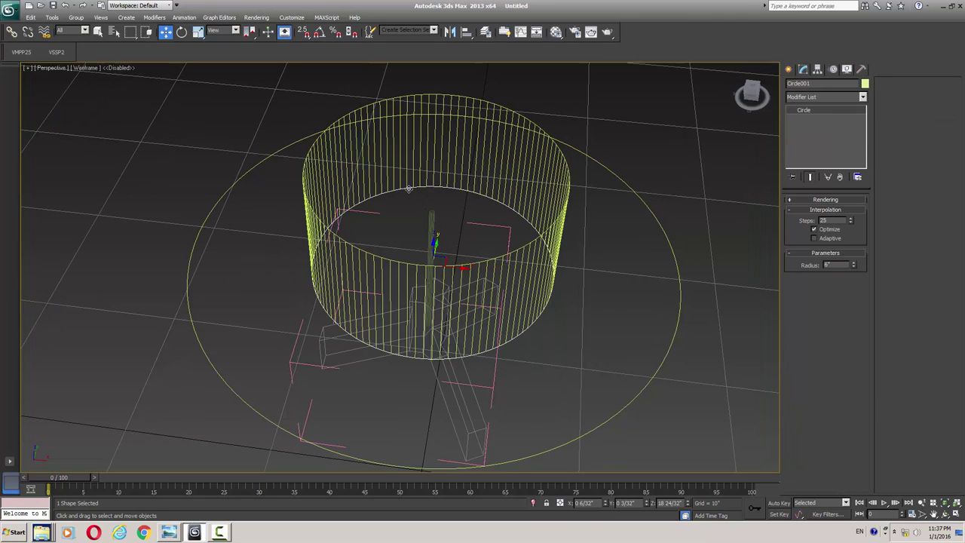
left_click_drag(430, 245, 452, 153, "shift")
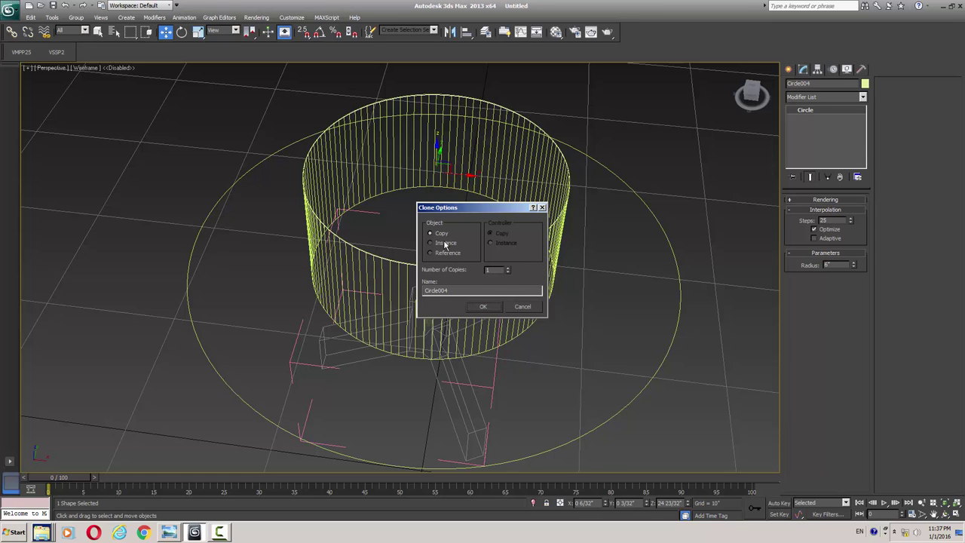
left_click(483, 307)
Step: Enable the top circle in the renderer and viewport with a 3 mm radial thickness, and lower it slightly onto the shade's rim
key("f")
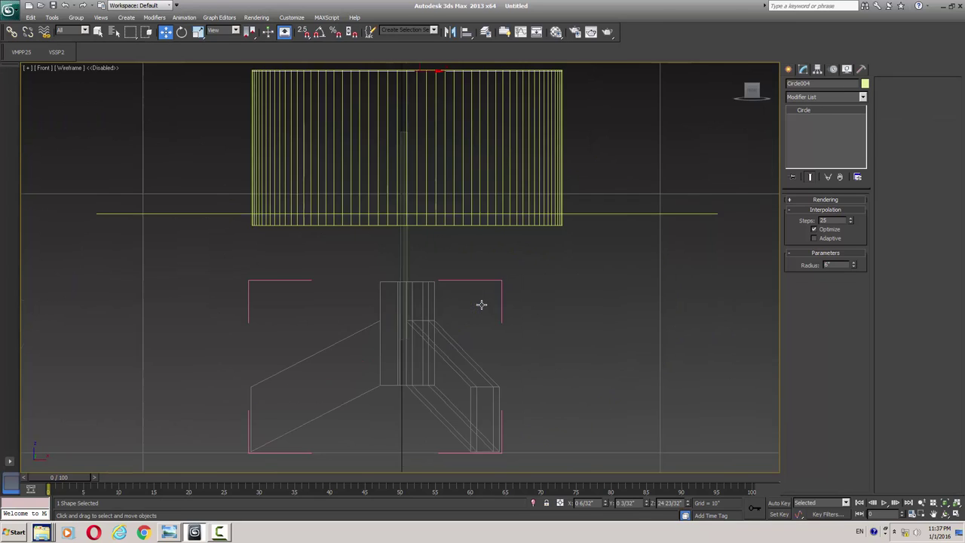
key("z")
left_click(820, 201)
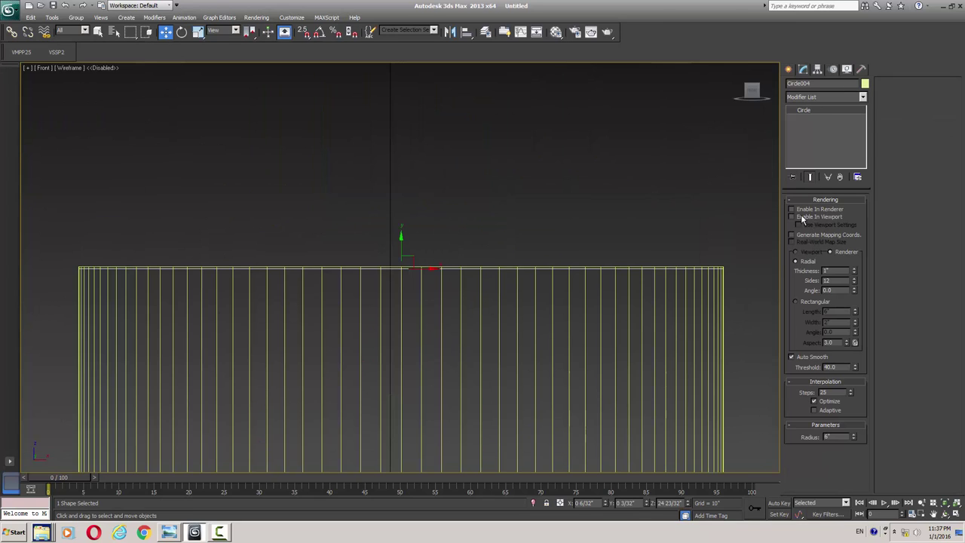
left_click(793, 209)
type("3mm")
key("Return")
left_click(821, 218)
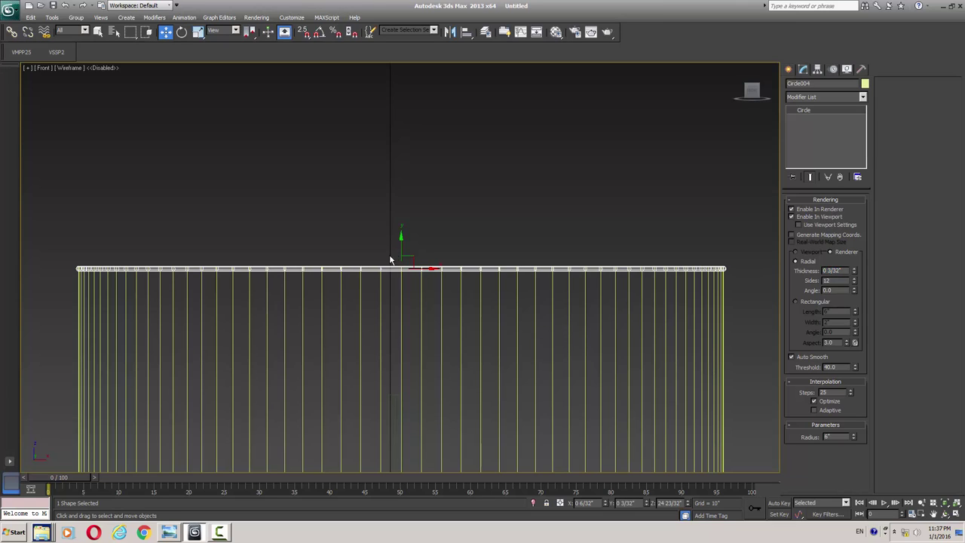
left_click_drag(402, 239, 401, 241)
Step: Change the top ring's object colour to light grey
key("F3")
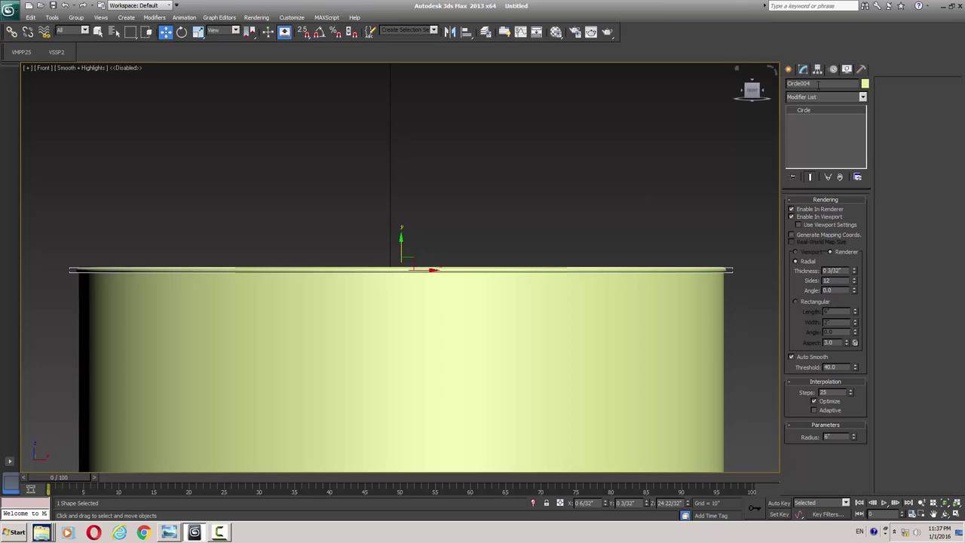
left_click(864, 84)
left_click(548, 286)
left_click(532, 318)
Step: Reduce the top ring's radius to 5 30/32" so it sits against the inside of the shade wall
middle_click_drag(521, 319, 543, 324)
key("t")
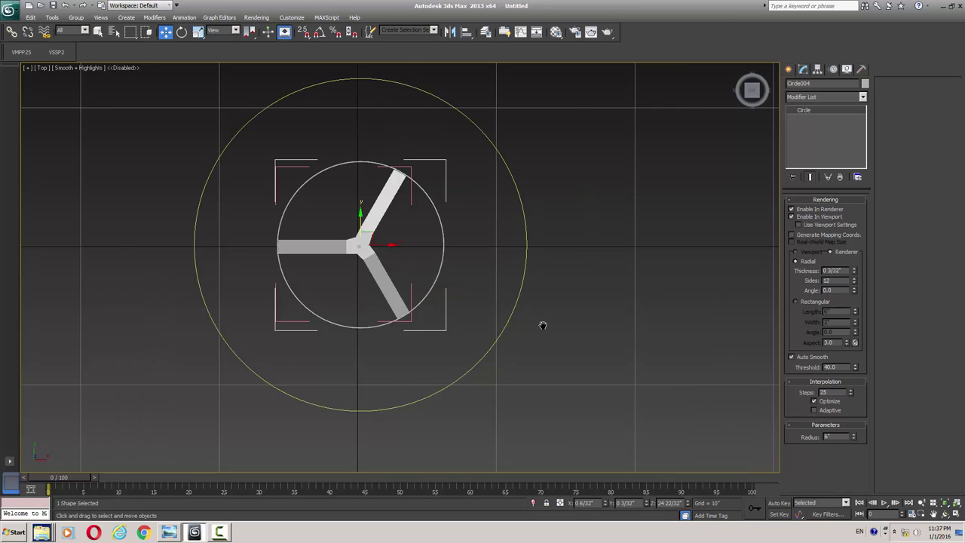
key("z")
key("F3")
scroll(227, 281, "up", 5)
scroll(327, 270, "up", 2)
middle_click_drag(327, 270, 698, 245)
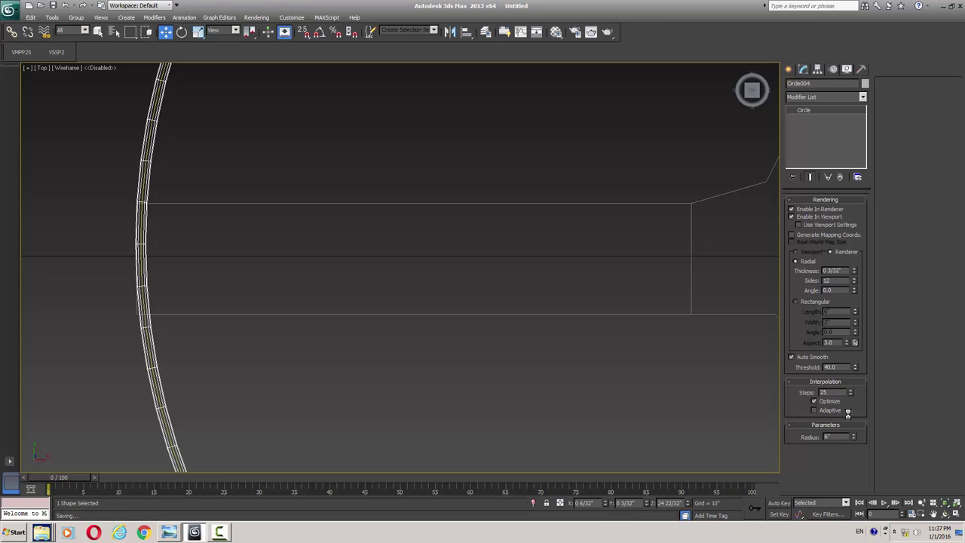
left_click(854, 439)
left_click(854, 439)
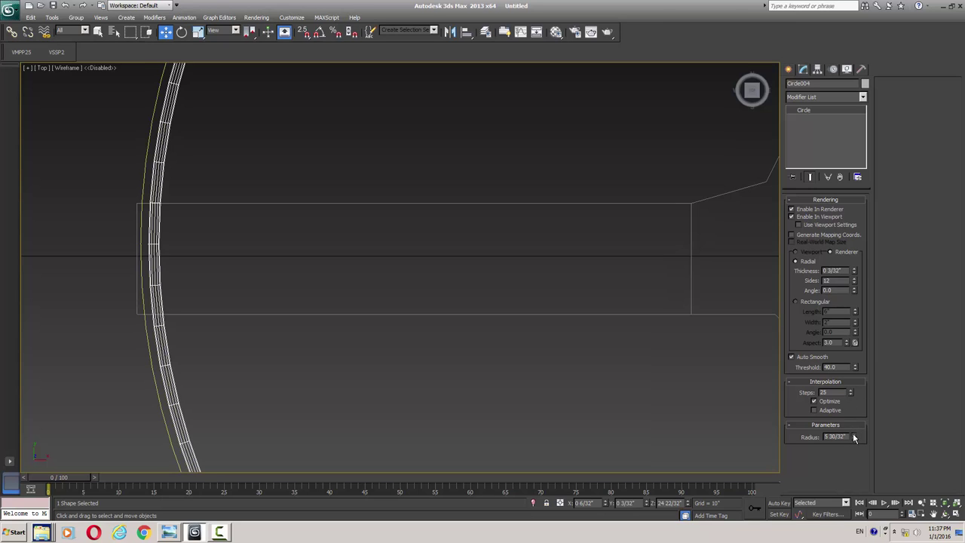
left_click(854, 437)
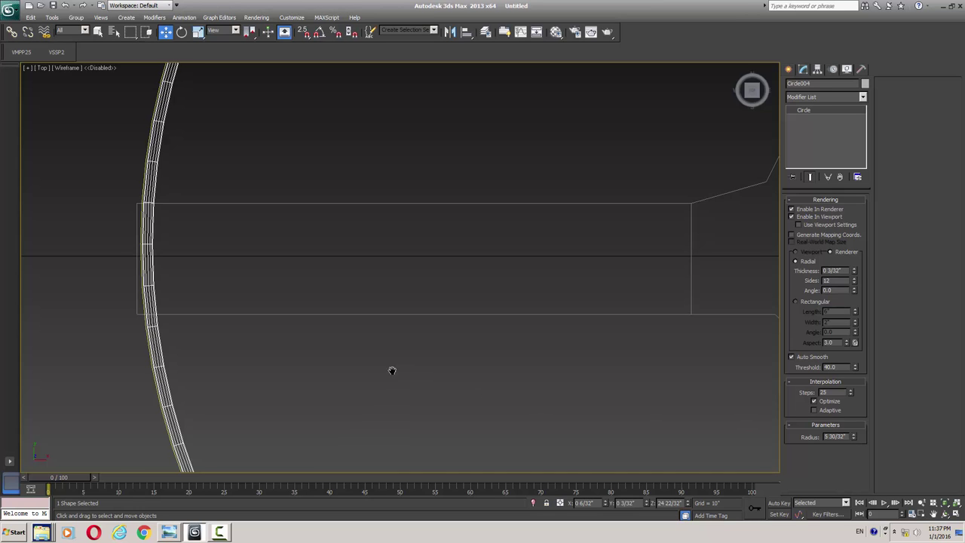
Step: Inspect the top ring's fit inside the shade's upper rim in the shaded Perspective view
middle_click_drag(387, 370, 360, 319)
key("p")
key("z")
key("F3")
mouse_move(390, 286)
middle_mouse_down("alt")
mouse_move(419, 242)
mouse_move(431, 244)
middle_mouse_up("alt")
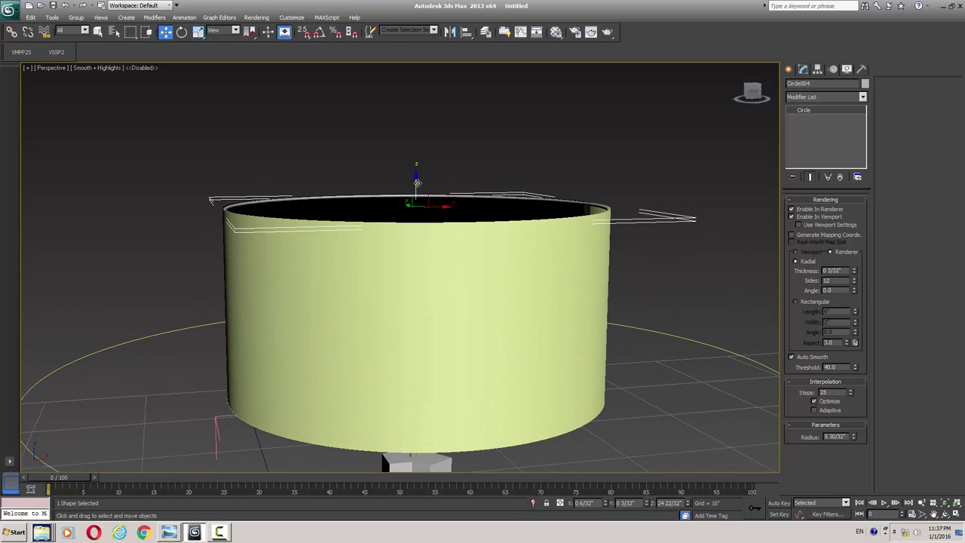
left_click_drag(419, 183, 419, 183)
mouse_move(415, 179)
middle_mouse_down("alt")
mouse_move(455, 213)
mouse_move(429, 309)
middle_mouse_up("alt")
Step: Enable the circle at the shade's lower rim in the renderer and viewport and set its thickness to 0.02"
key("F3")
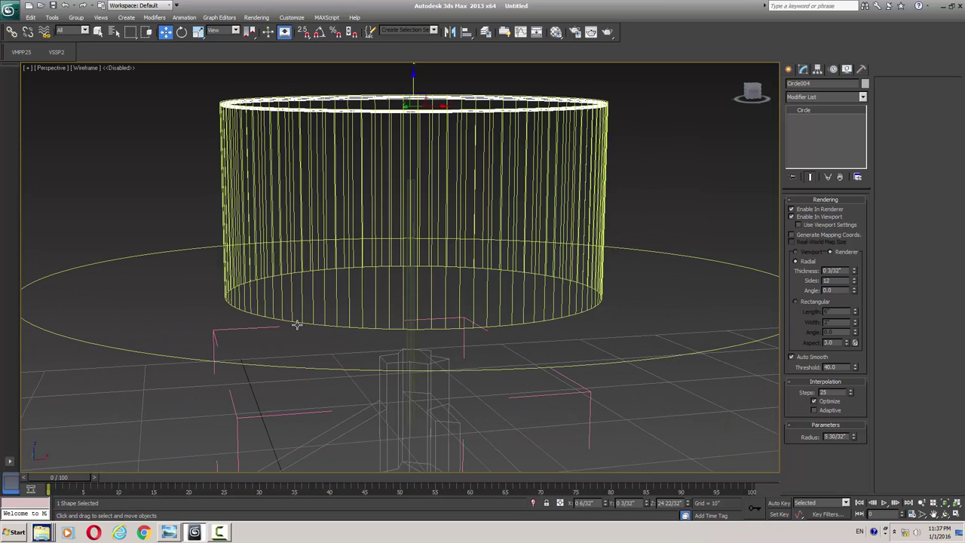
left_click(295, 323)
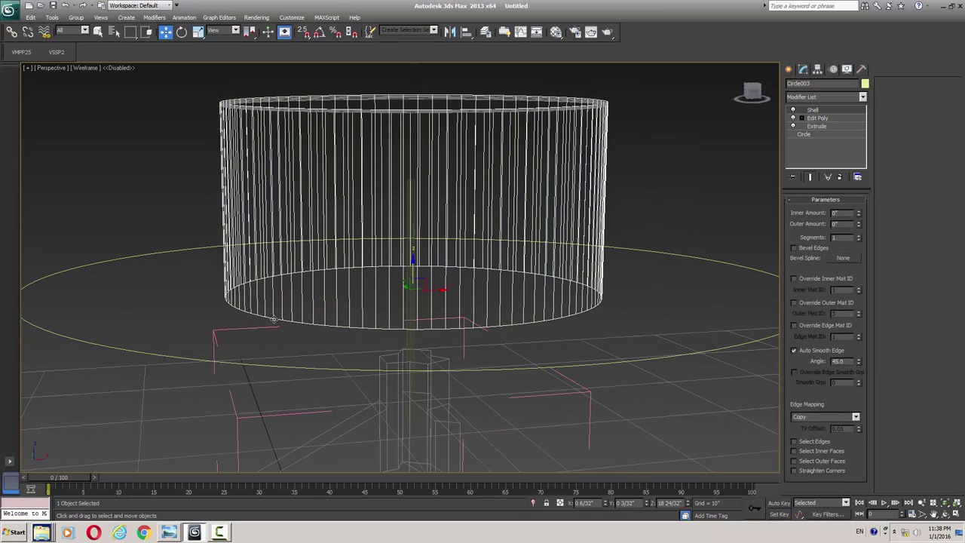
left_click(274, 319)
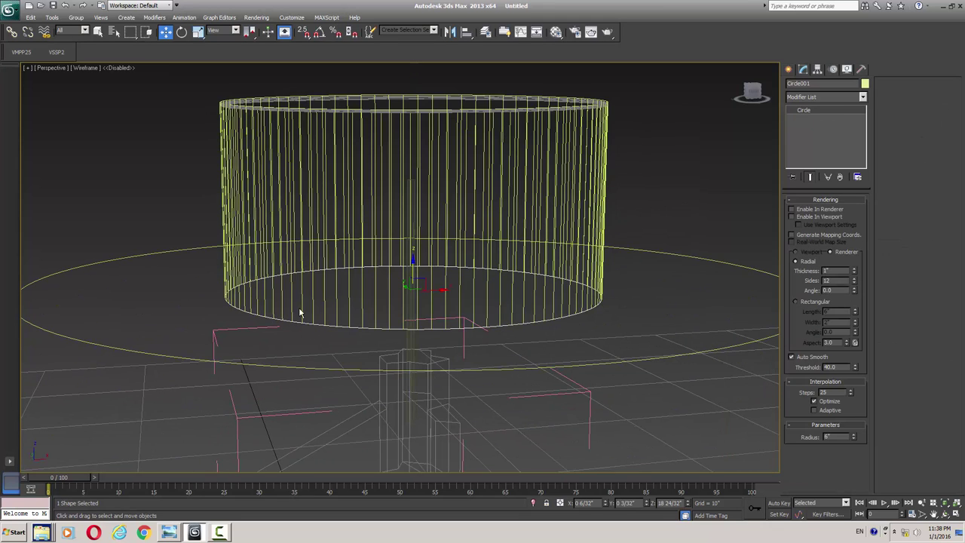
left_click(806, 210)
left_click(805, 217)
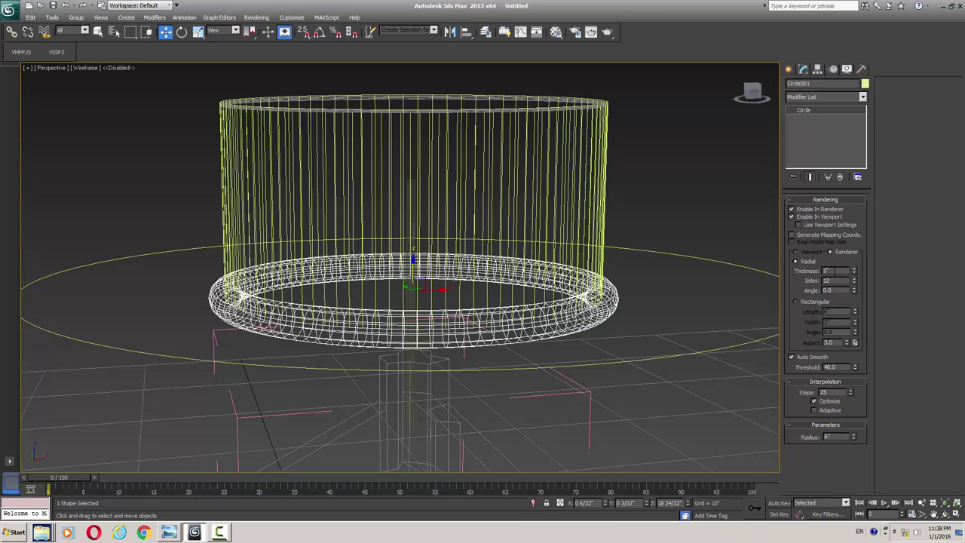
type(".02")
key("Return")
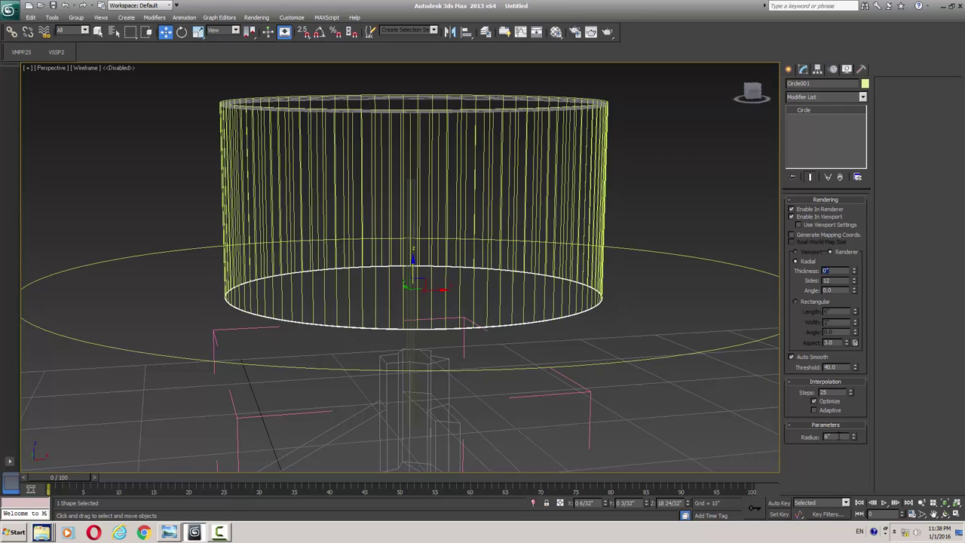
Step: Set the lower ring's radius to 5 30/32" and its thickness to 0 3/32"
left_click(853, 439)
middle_click_drag(609, 369, 593, 368)
key("t")
scroll(230, 386, "up", 5)
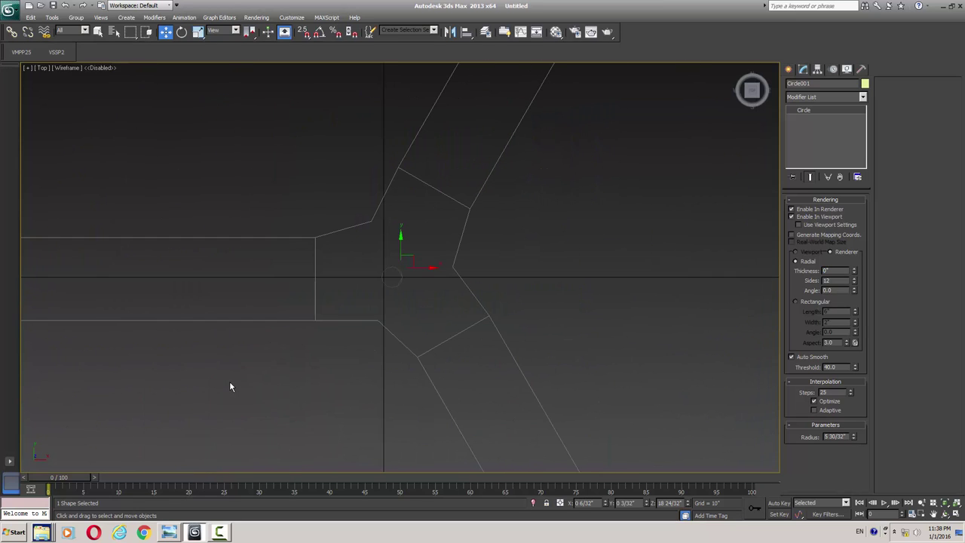
left_click_drag(409, 259, 624, 219)
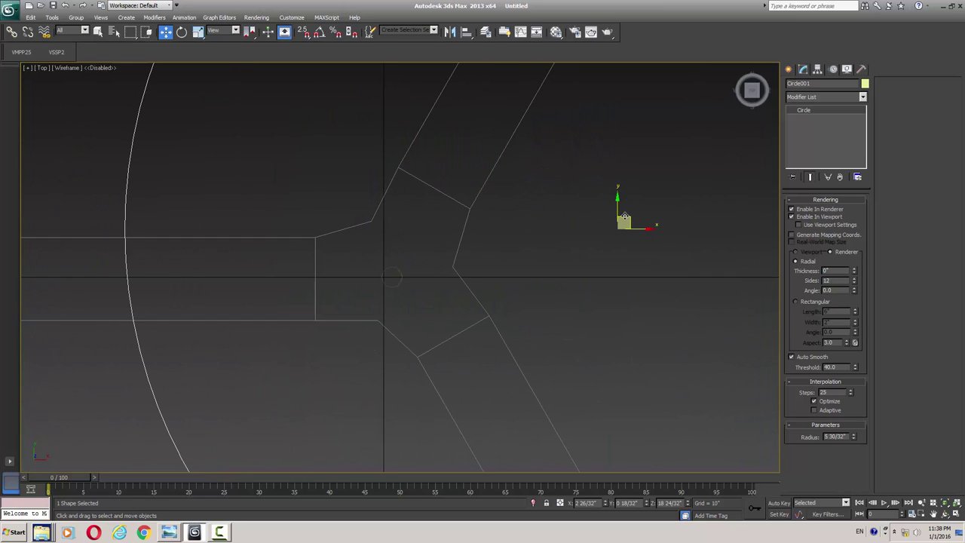
key("ctrl+z")
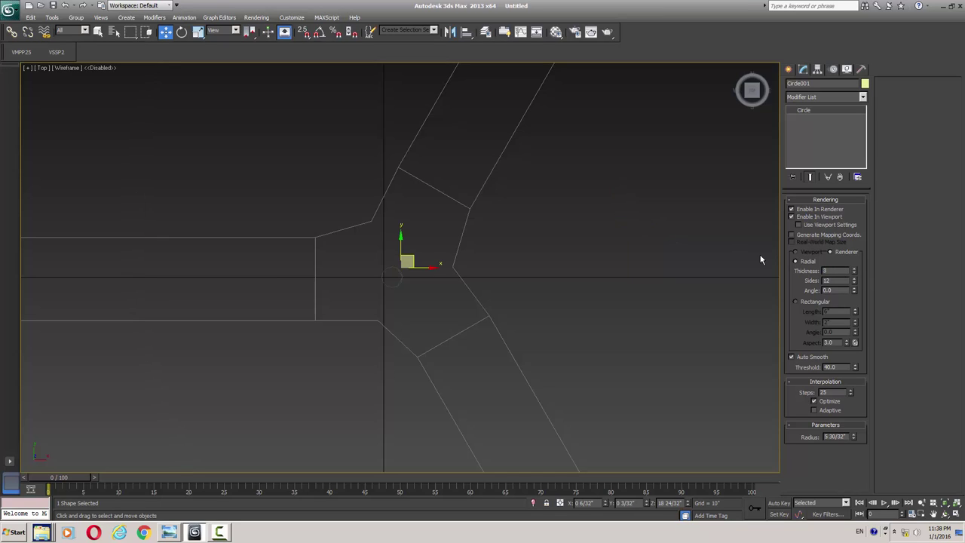
key("Return")
middle_click_drag(424, 291, 530, 266)
scroll(530, 267, "down", 4)
left_click_drag(450, 246, 492, 242, "shift")
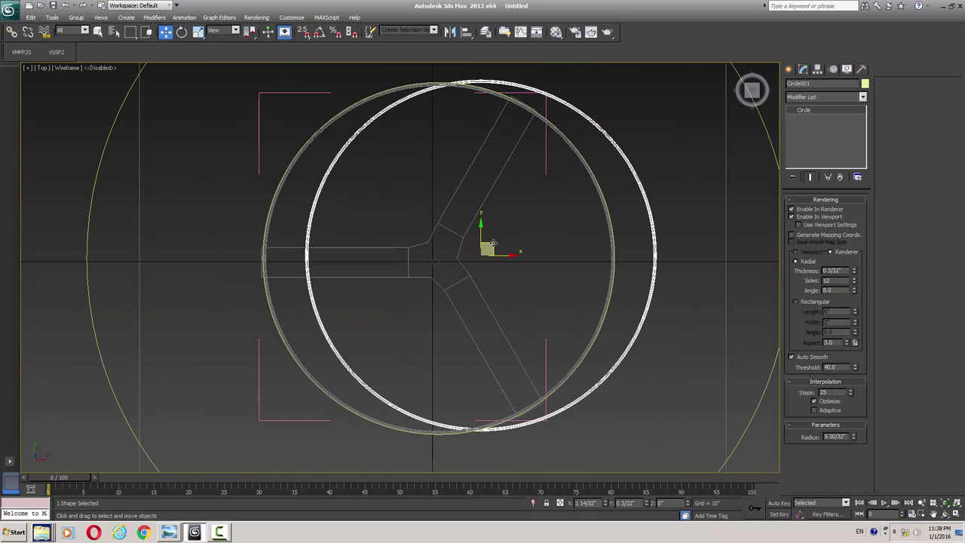
right_click(492, 243)
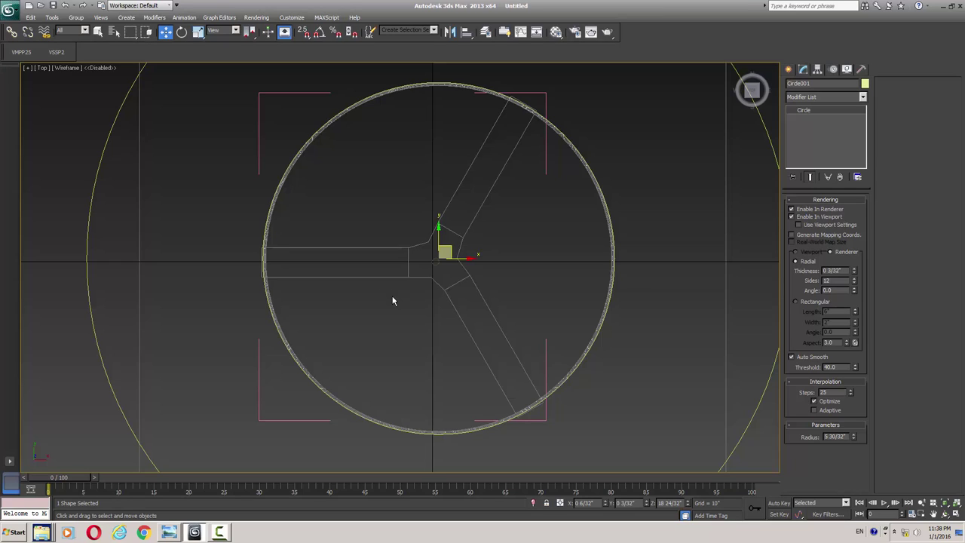
Step: Clone the lower ring in place as a copy and shrink the copy's radius to 0 20/32"
key("ctrl+v")
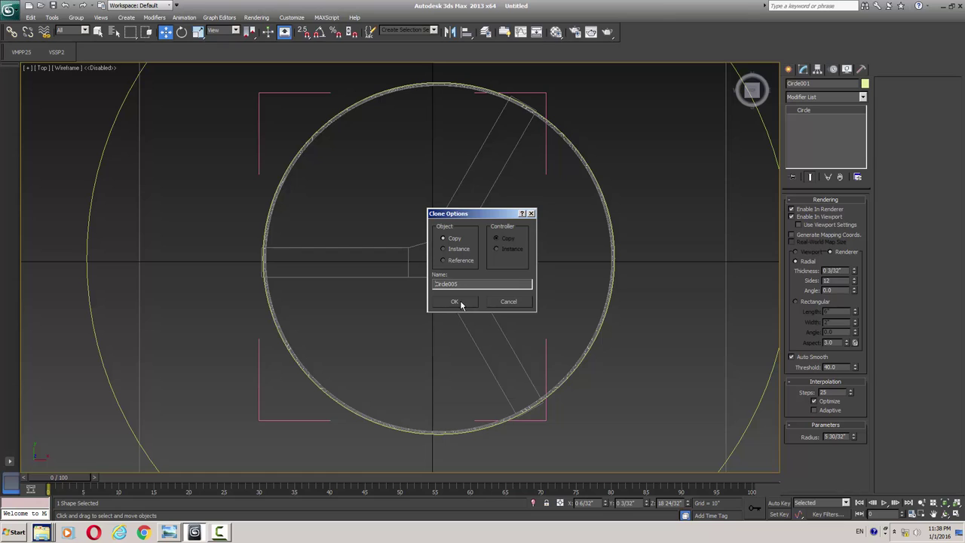
left_click(456, 302)
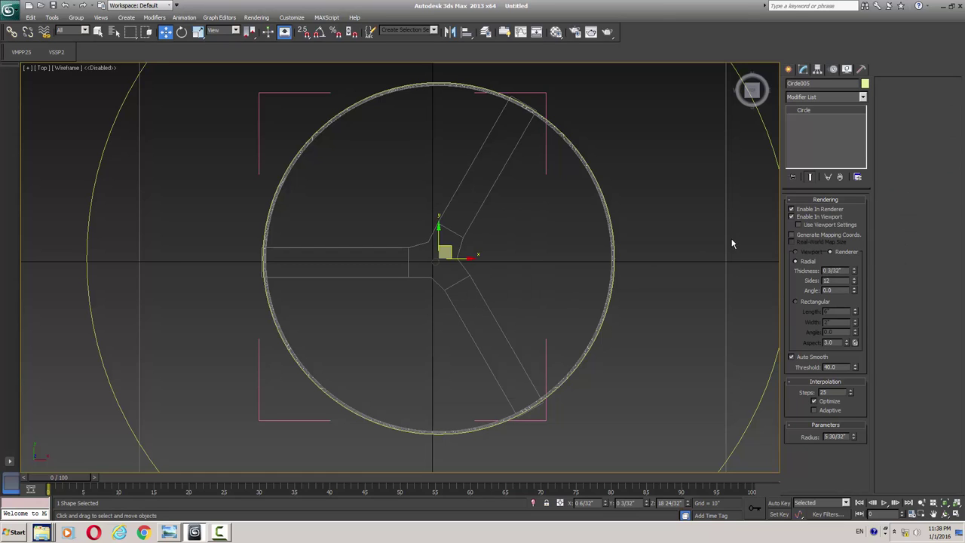
left_click_drag(854, 440, 872, 481)
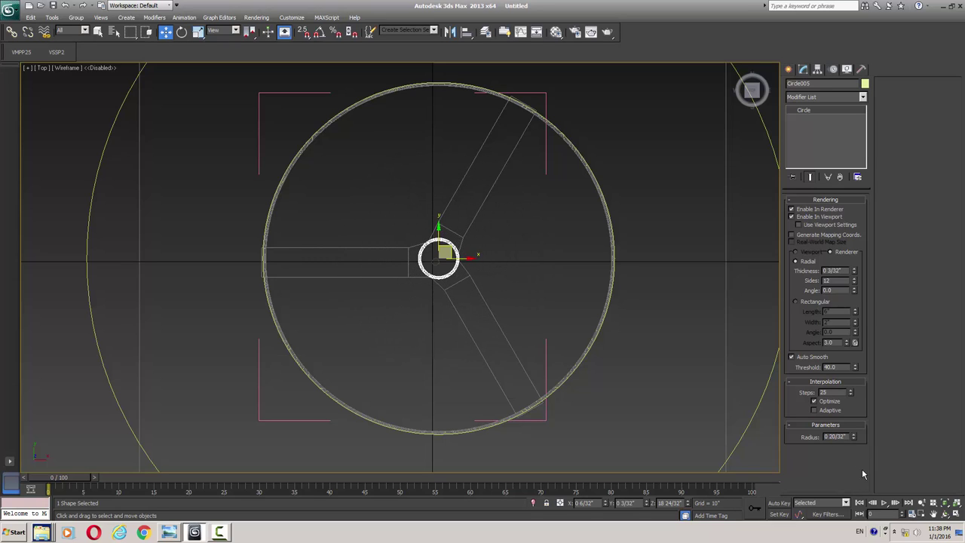
Step: Draw a straight renderable line from the small central ring to the outer ring along the upper-right leg in the Top view
right_click(512, 294)
left_click(518, 259)
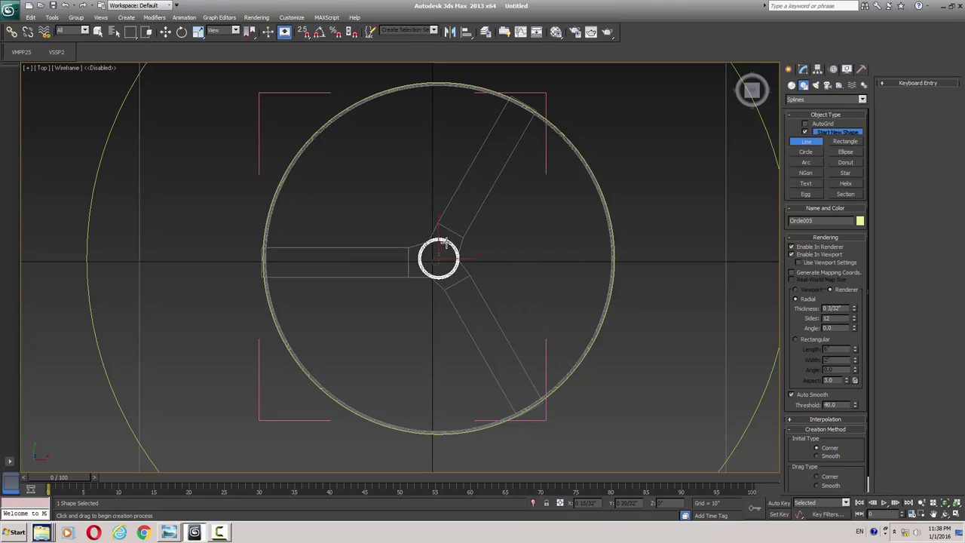
left_click(447, 240)
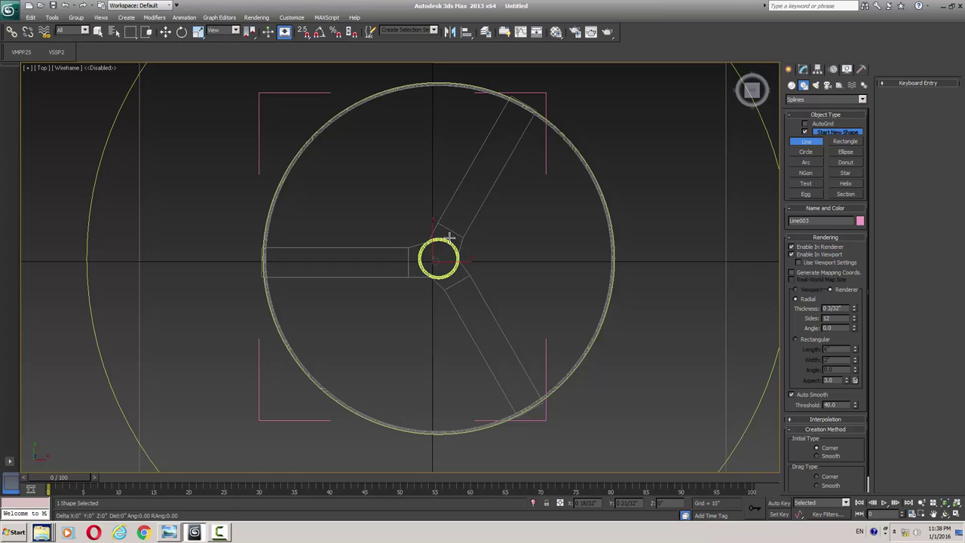
left_click(526, 104)
right_click(537, 171)
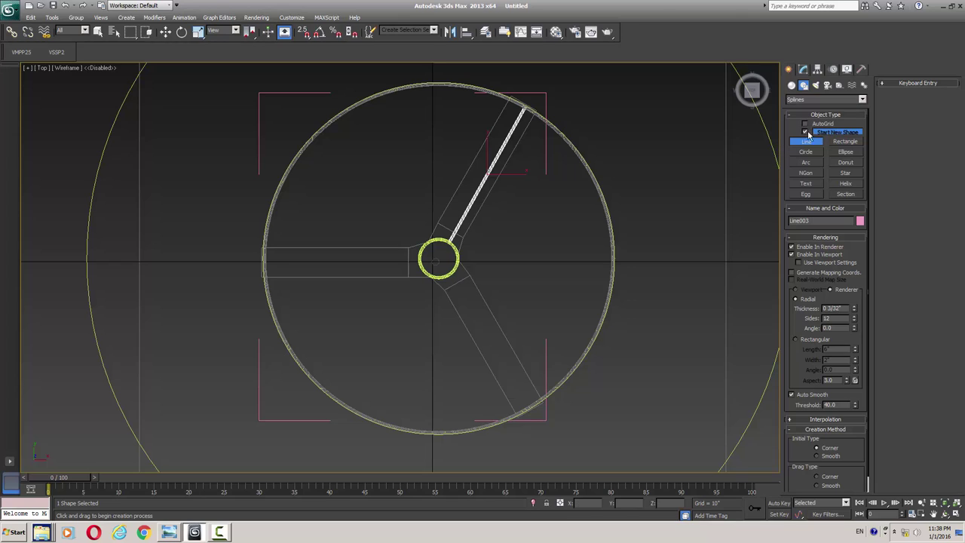
Step: Turn off Start New Shape and add two more spokes from the central ring to the outer ring along the other two legs
left_click(805, 133)
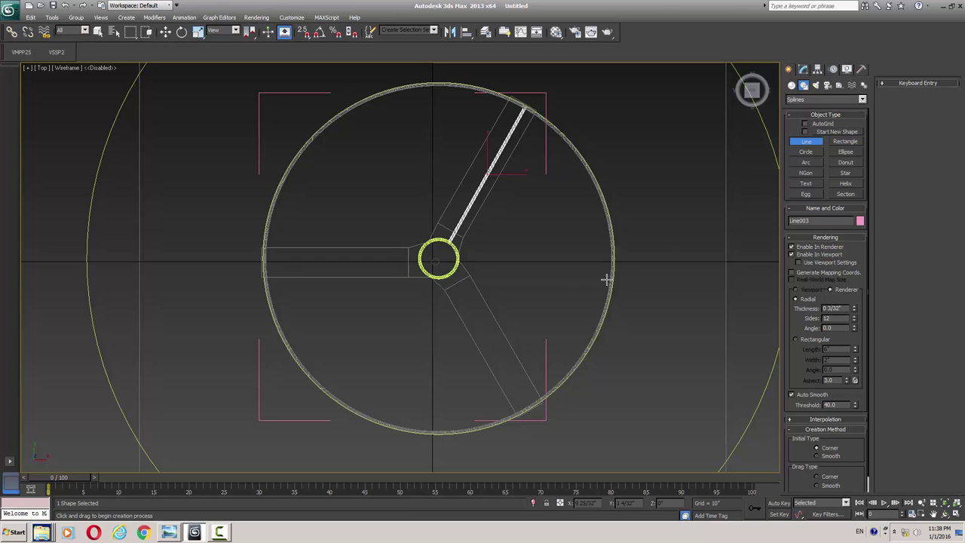
left_click(450, 273)
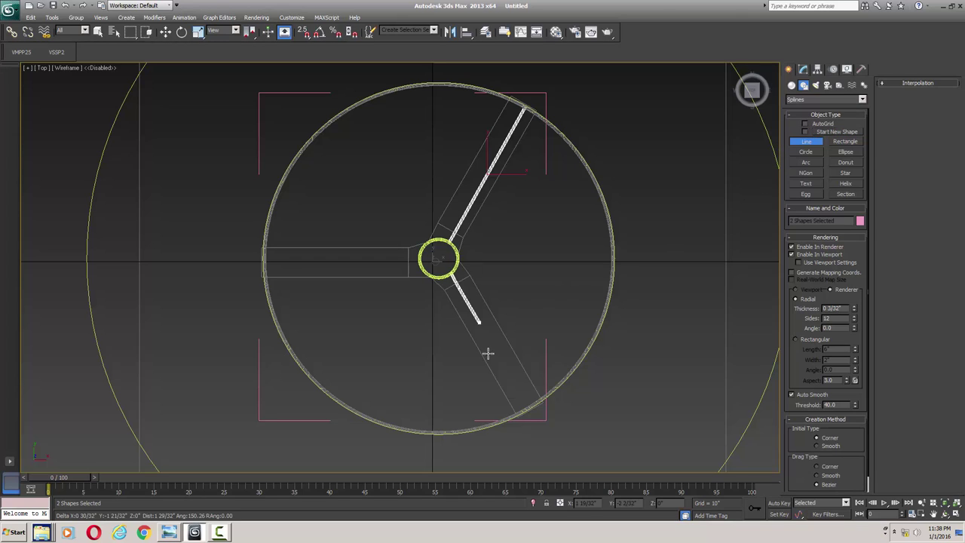
left_click(529, 407)
right_click(538, 425)
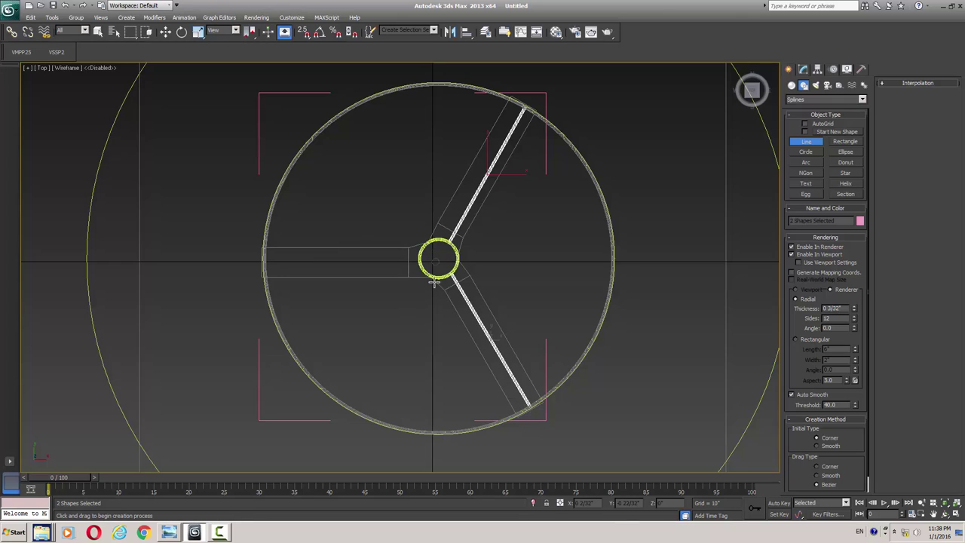
left_click(423, 261)
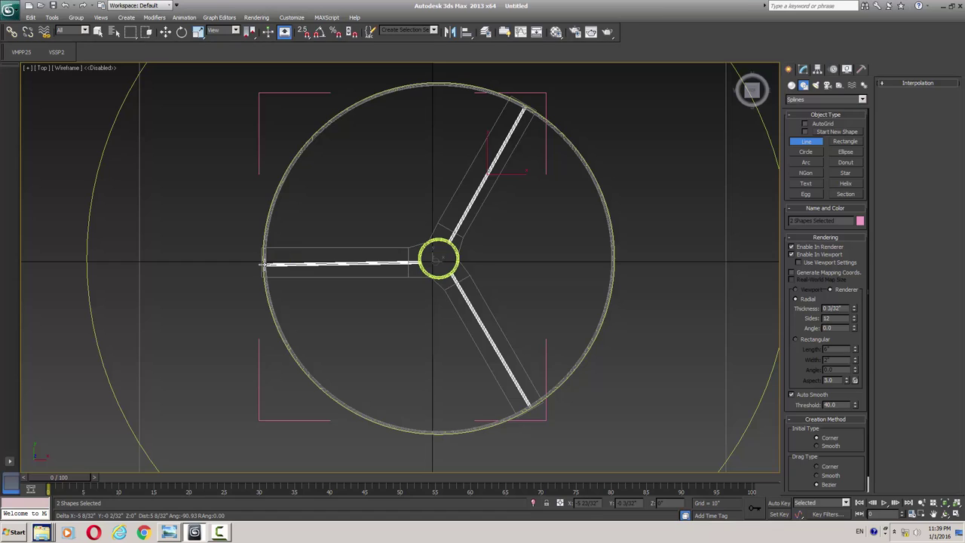
left_click(263, 262)
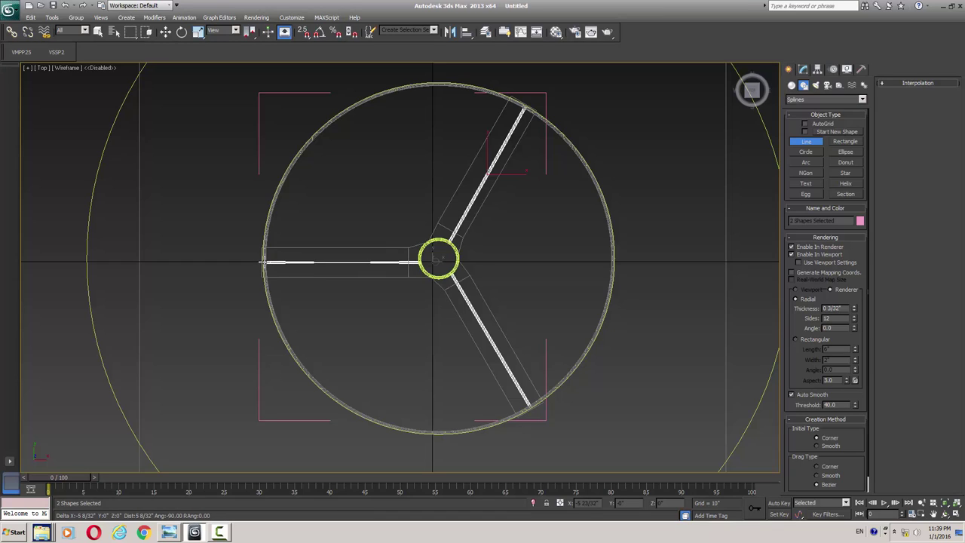
right_click(354, 324)
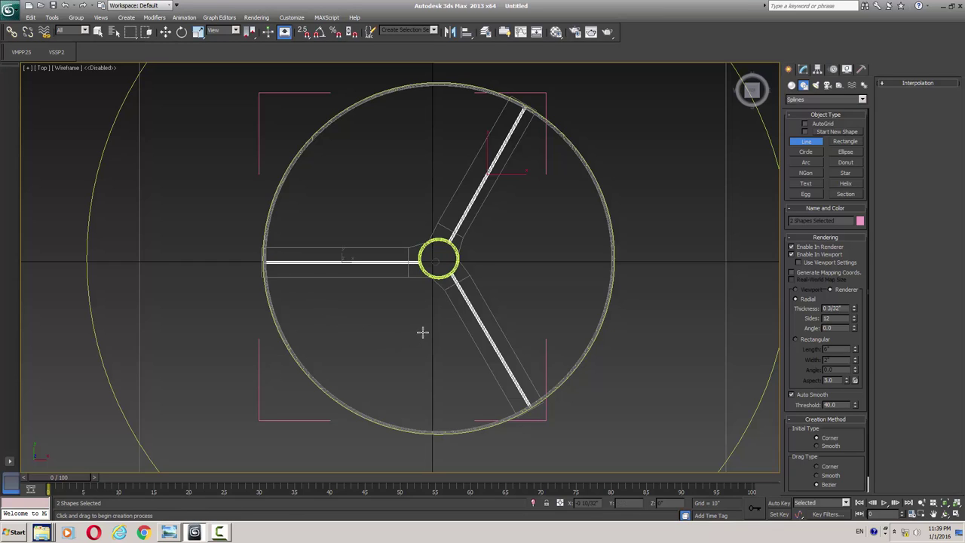
Step: Attach the small central ring to the three-spoke line shape so they form one spline object
key("w")
left_click(451, 268)
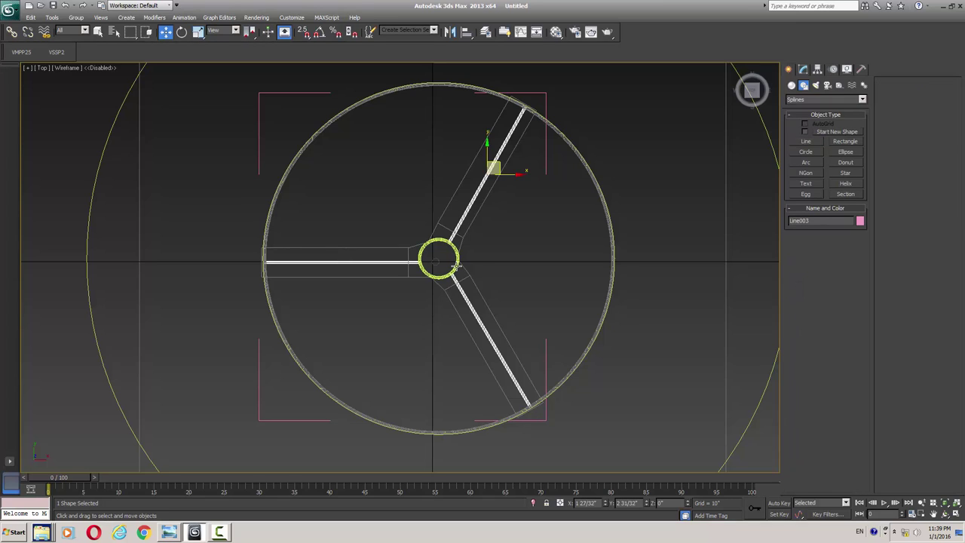
left_click(802, 69)
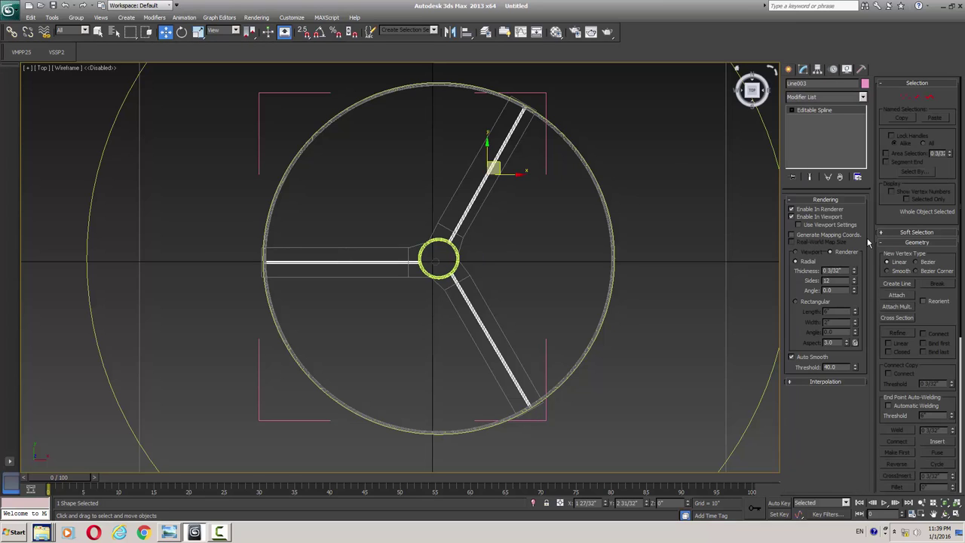
left_click(898, 298)
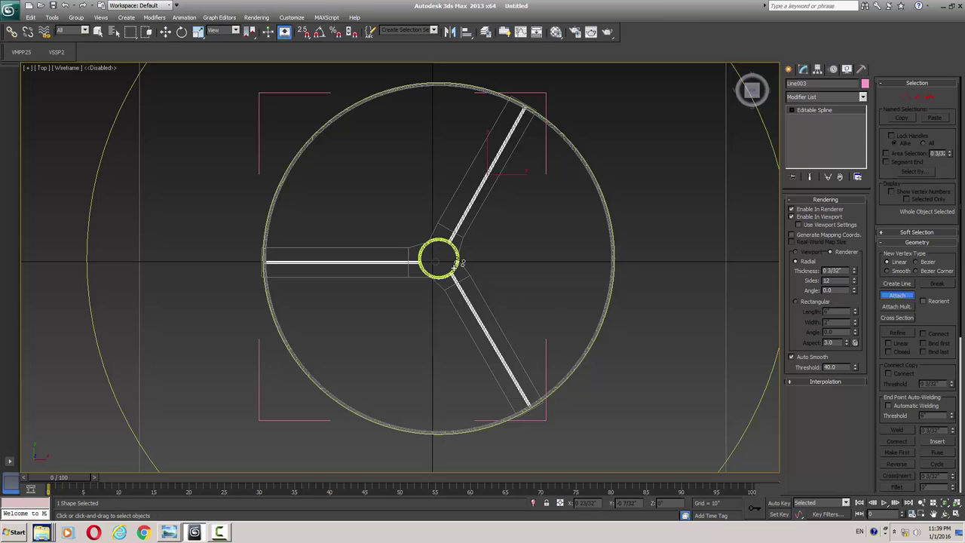
left_click(457, 264)
Step: Raise the three spoke splines in the Front view and snap them level with the central ring at the shade's lower edge
key("f")
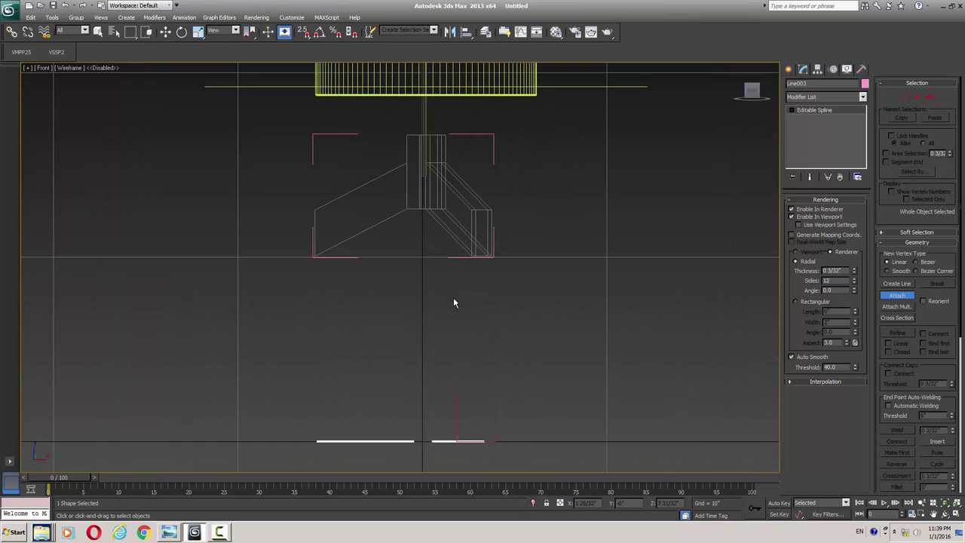
key("w")
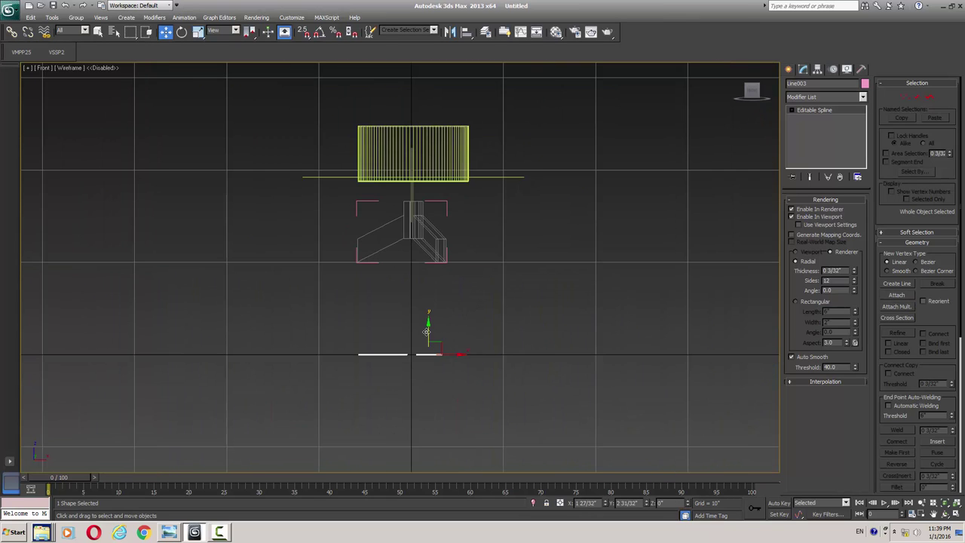
left_click_drag(431, 330, 431, 298)
key("ctrl+z")
key("3")
left_click_drag(428, 332, 464, 158)
scroll(488, 248, "up", 10)
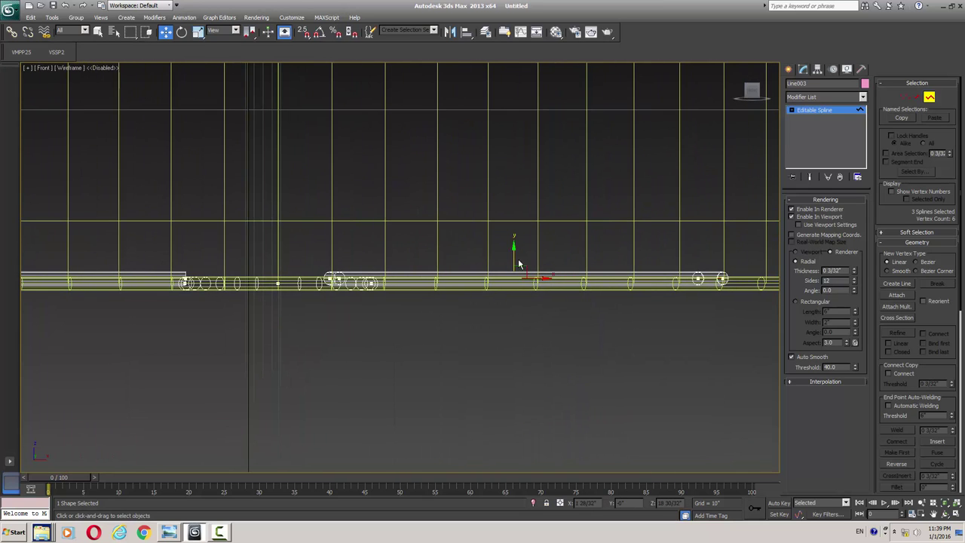
key("s")
left_click_drag(514, 270, 280, 284)
key("s")
middle_click_drag(545, 323, 508, 324)
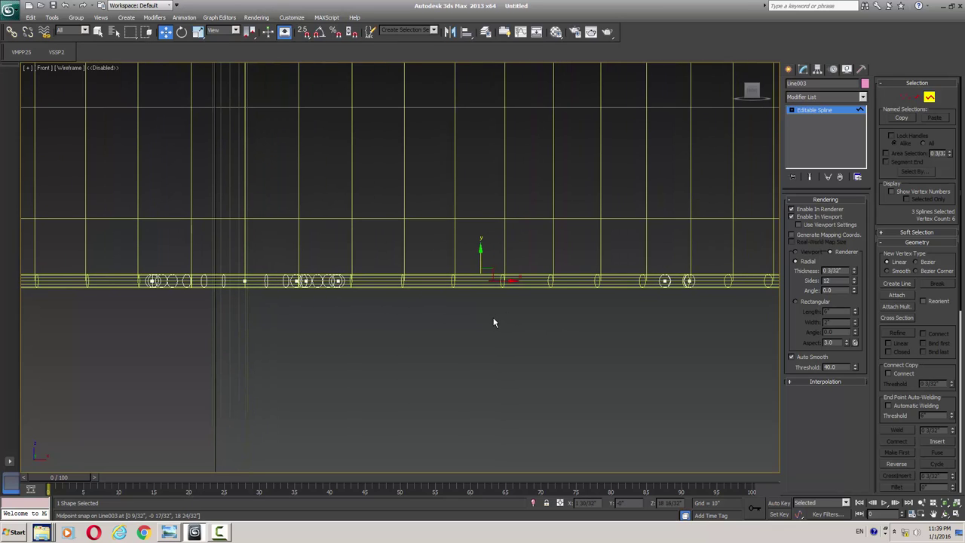
Step: Raise the central ring and the spokes' inner end vertices so the spokes slope upward from the shade's lower ring
key("t")
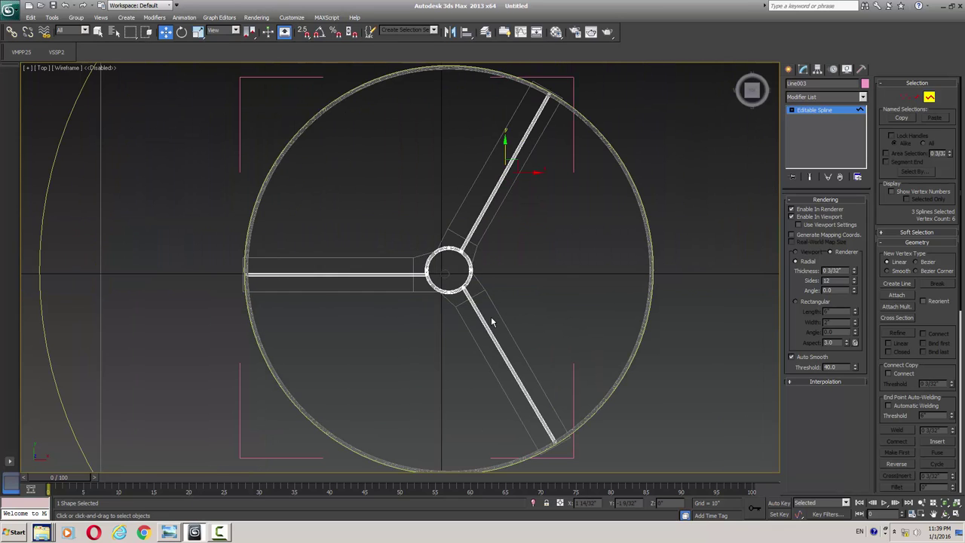
key("1")
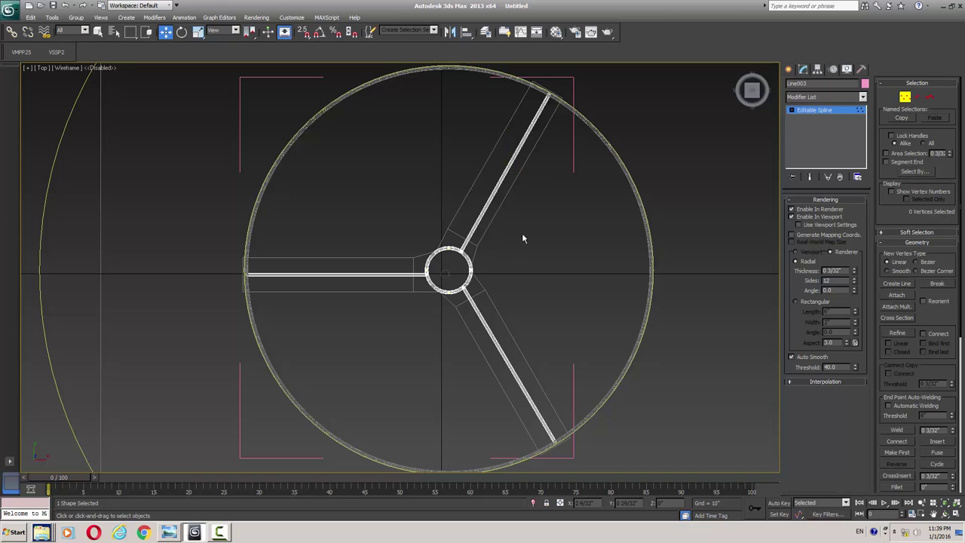
left_click_drag(526, 218, 390, 330)
left_click(412, 330)
left_click_drag(519, 206, 402, 332)
key("f")
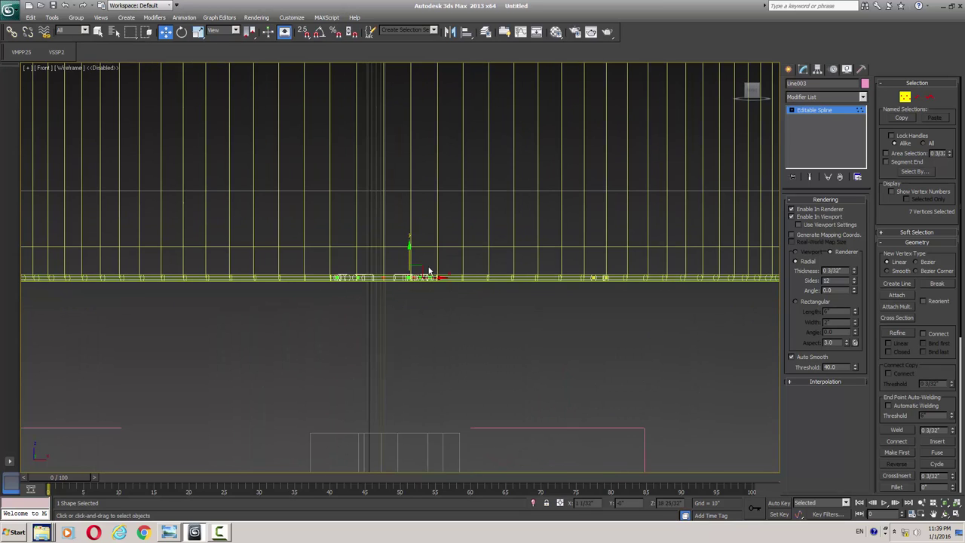
left_click_drag(409, 256, 415, 174)
scroll(383, 257, "down", 5)
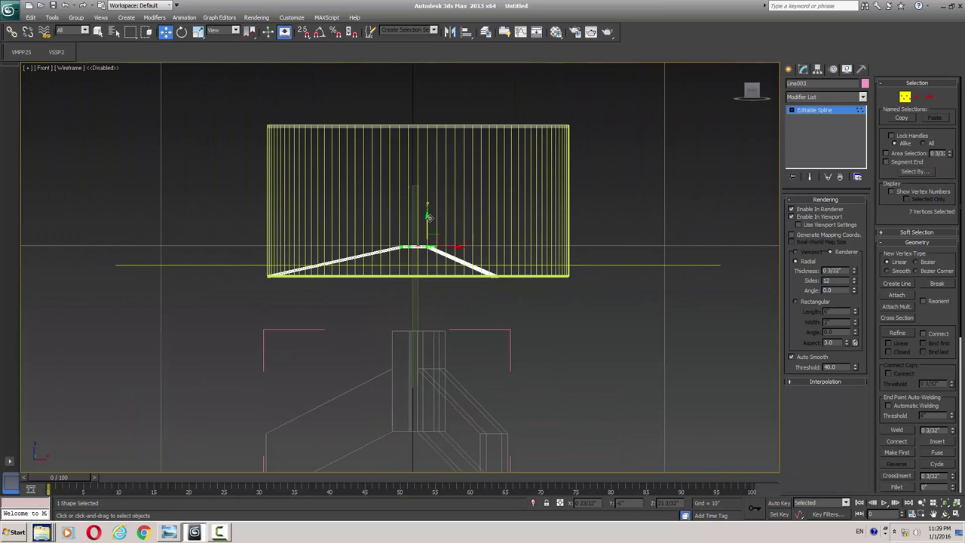
left_click_drag(431, 218, 430, 223)
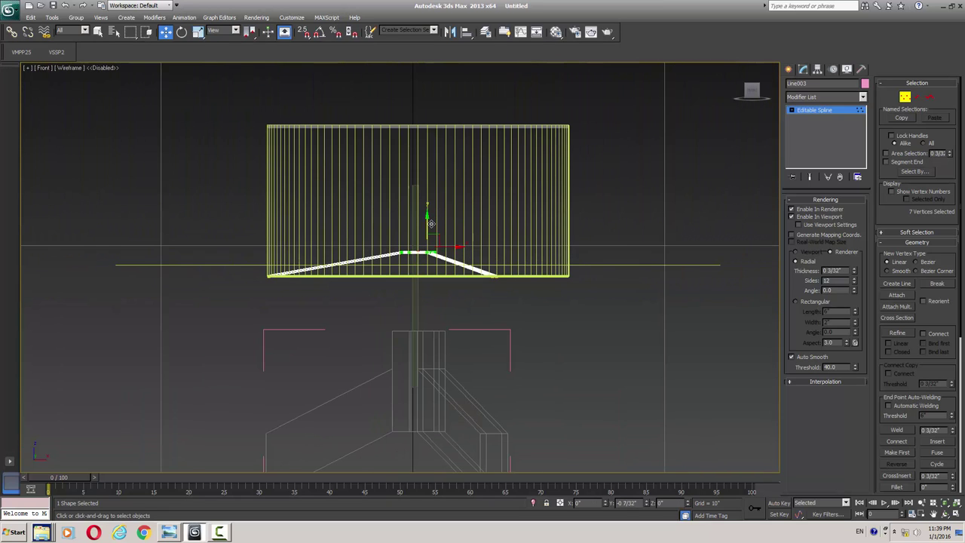
Step: Shorten the metal rod by lowering its top vertex about 2" to end just above the central ring
left_click(829, 110)
left_click(419, 317)
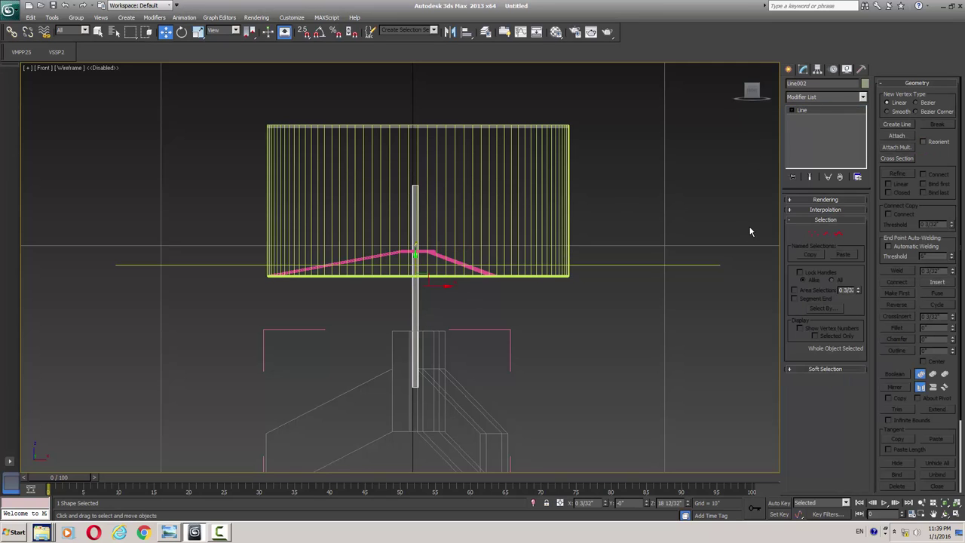
key("1")
left_click_drag(428, 165, 424, 218)
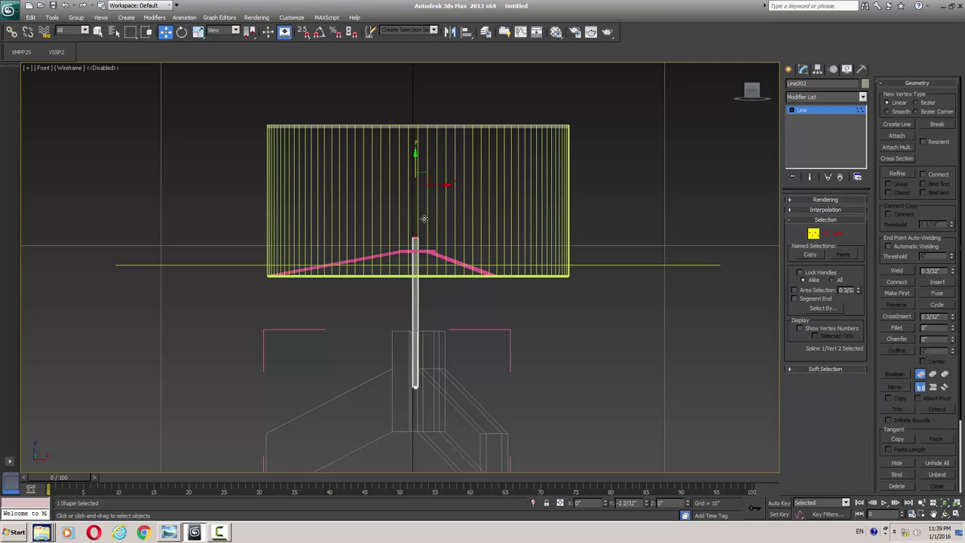
left_click(829, 110)
Step: Select the spoke shape with the shade's lower and upper rings and set their object colour to white from the AutoCAD ACI palette
mouse_move(479, 236)
middle_mouse_down()
mouse_move(506, 229)
mouse_move(463, 274)
mouse_move(447, 339)
middle_mouse_up()
key("p")
key("z")
scroll(463, 278, "down", 5)
key("F3")
mouse_move(579, 291)
middle_mouse_down("alt")
mouse_move(466, 328)
mouse_move(541, 301)
mouse_move(546, 239)
mouse_move(568, 224)
mouse_move(453, 207)
mouse_move(449, 233)
mouse_move(502, 223)
mouse_move(528, 231)
middle_mouse_up("alt")
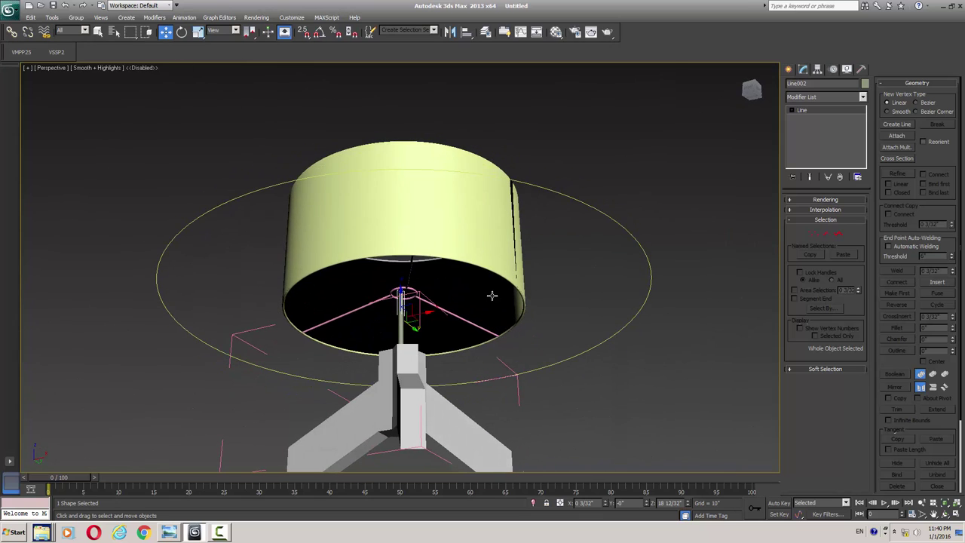
key("F3")
left_click(456, 318)
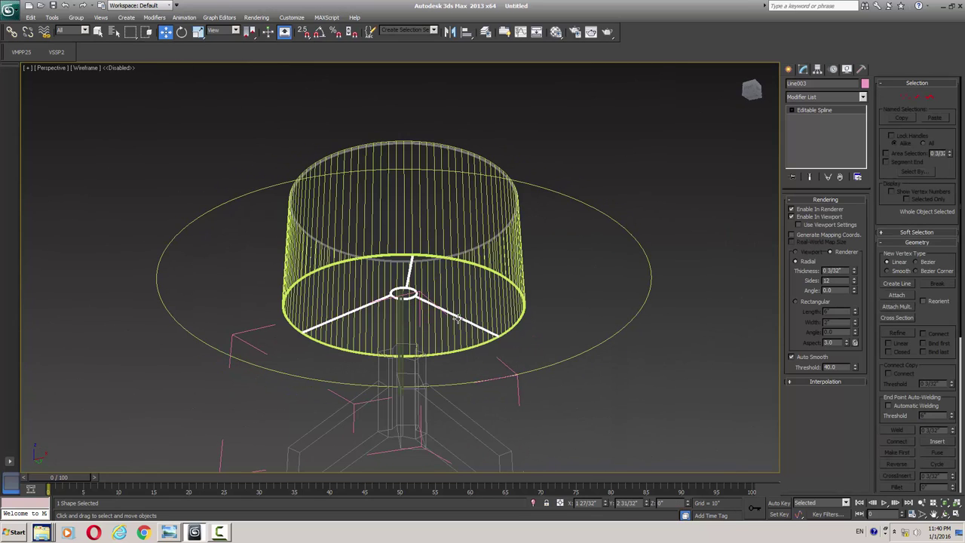
left_click(506, 332, "ctrl")
middle_click_drag(512, 237, 534, 203, "alt")
left_click(530, 199, "ctrl")
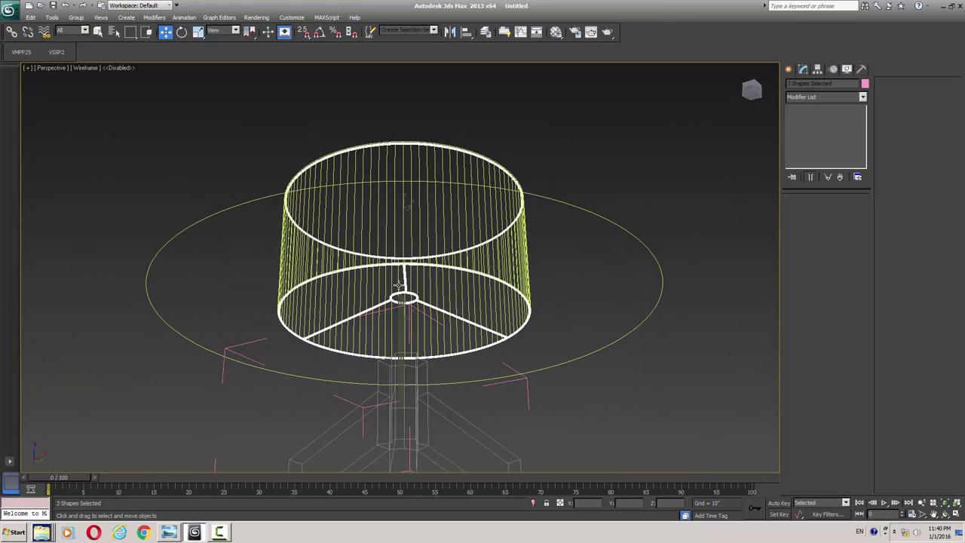
mouse_move(424, 276)
middle_mouse_down("alt")
mouse_move(457, 329)
mouse_move(481, 260)
mouse_move(400, 206)
mouse_move(411, 290)
mouse_move(441, 248)
mouse_move(461, 279)
mouse_move(427, 305)
mouse_move(422, 339)
mouse_move(725, 185)
middle_mouse_up("alt")
key("F3")
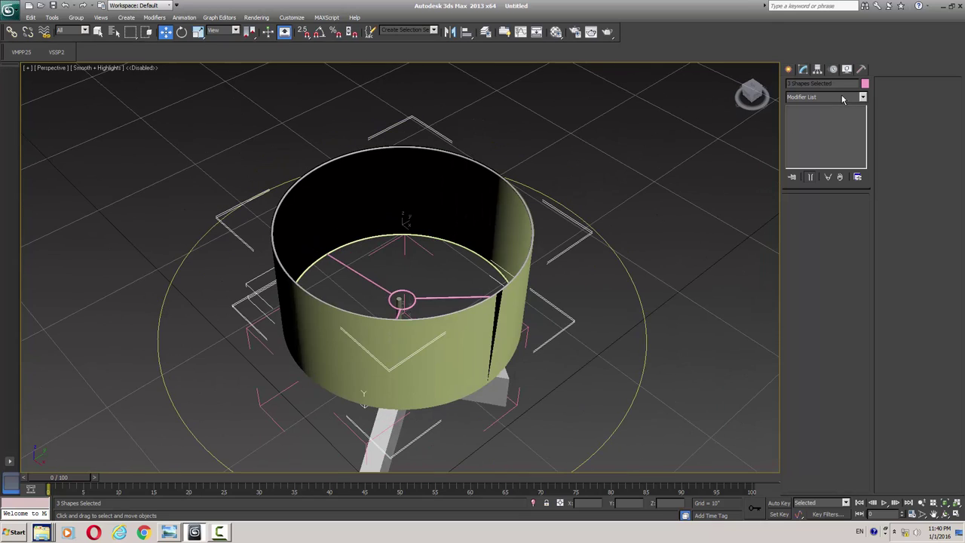
left_click(865, 84)
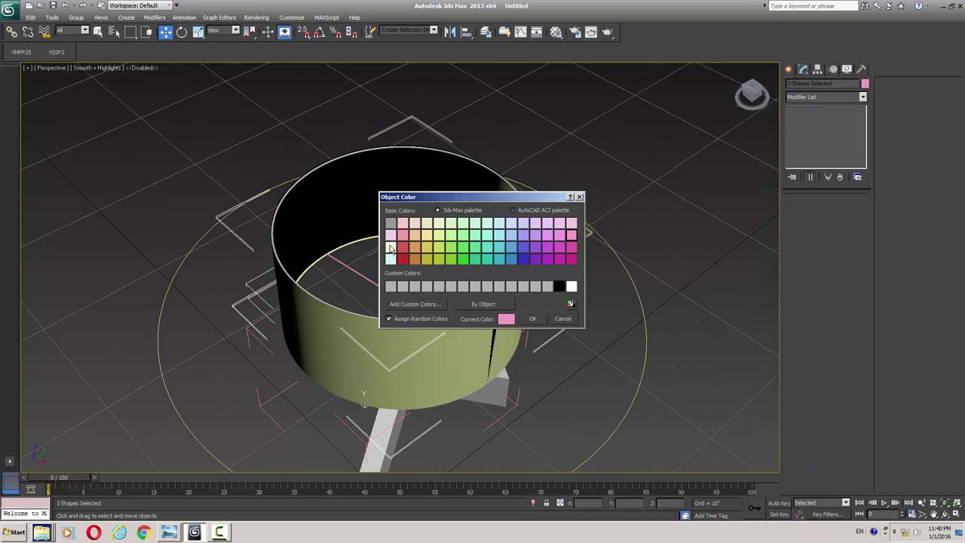
left_click(513, 210)
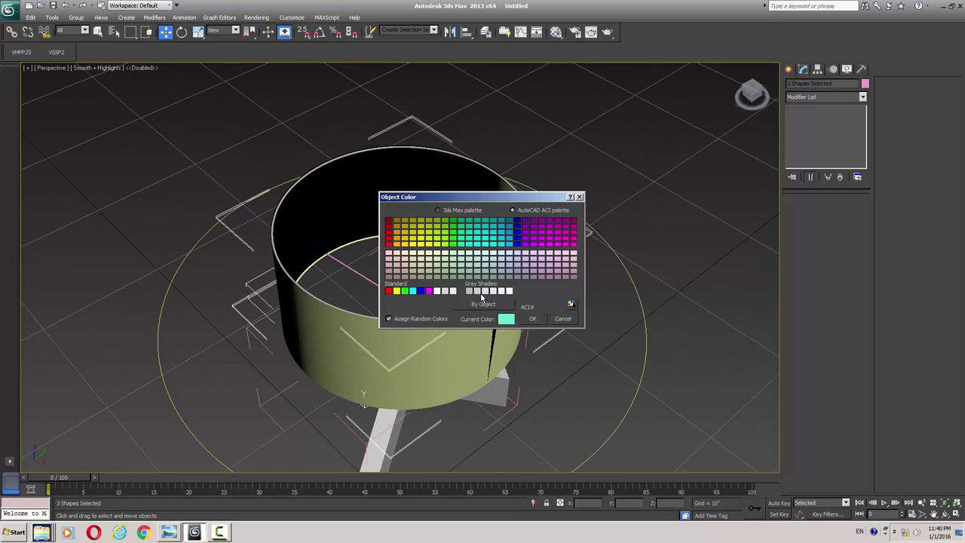
left_click(436, 291)
left_click(532, 319)
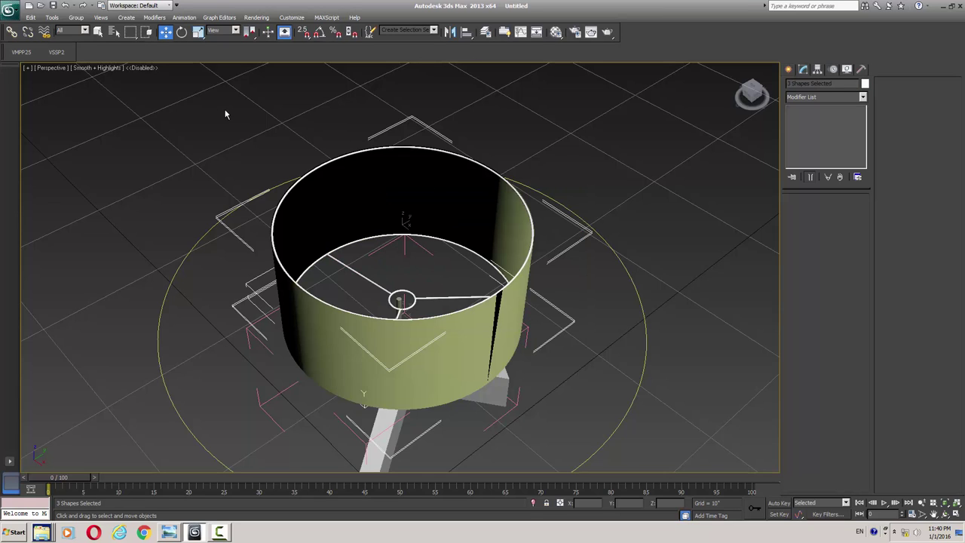
Step: Group the spokes and both rings under the name "Frame"
key("alt+g")
key("Return")
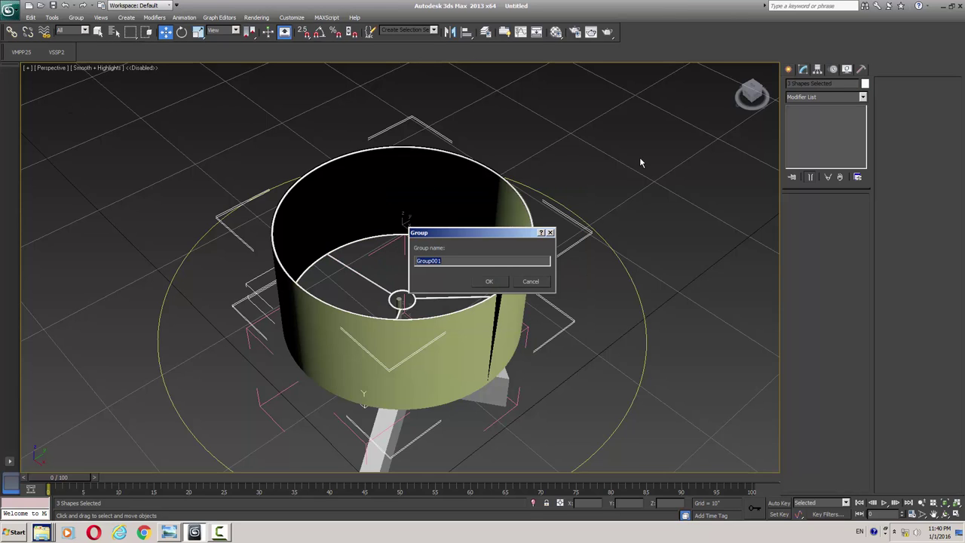
type("Frame")
key("Return")
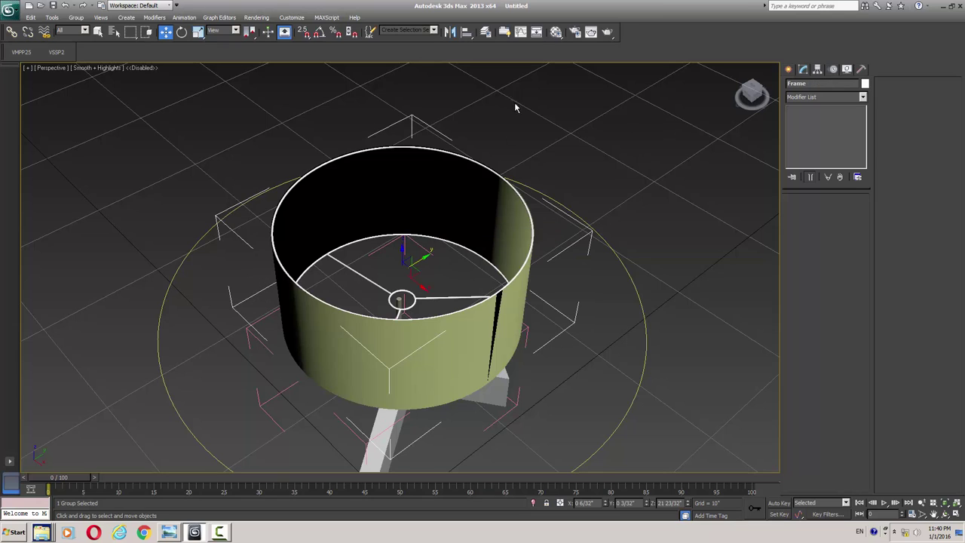
Step: Rename the metal rod and name the shade object "Lamp Shade"
key("F3")
left_click(399, 300)
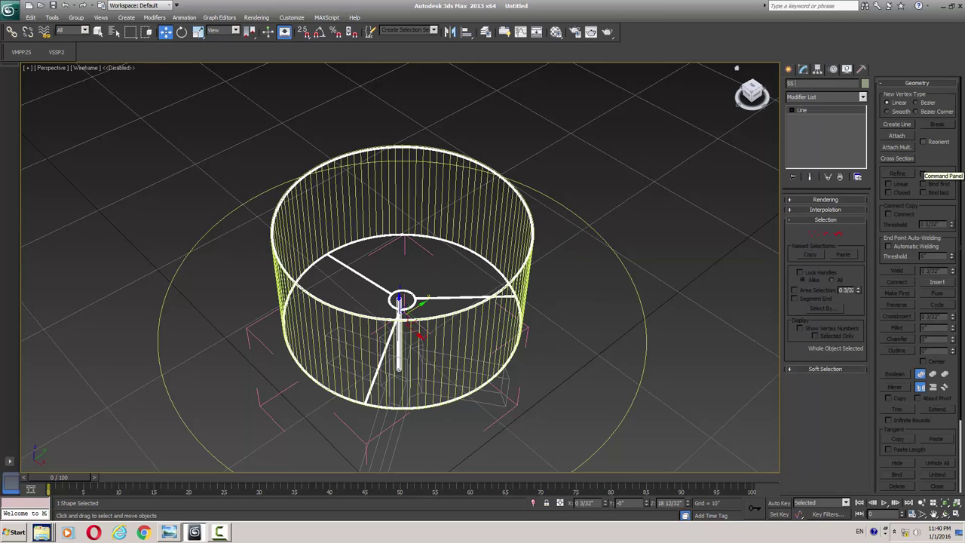
left_click(493, 243)
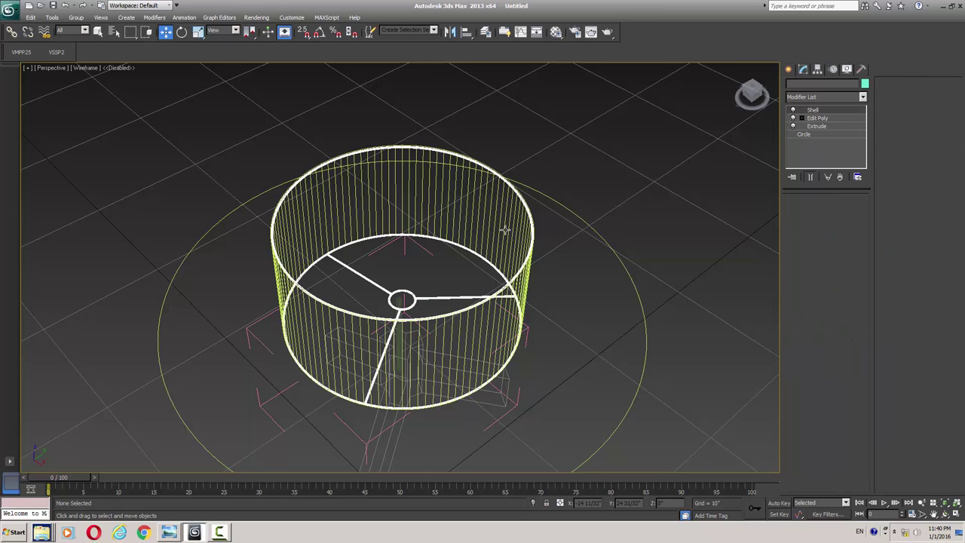
double_click(802, 83)
type("Lamp Shade")
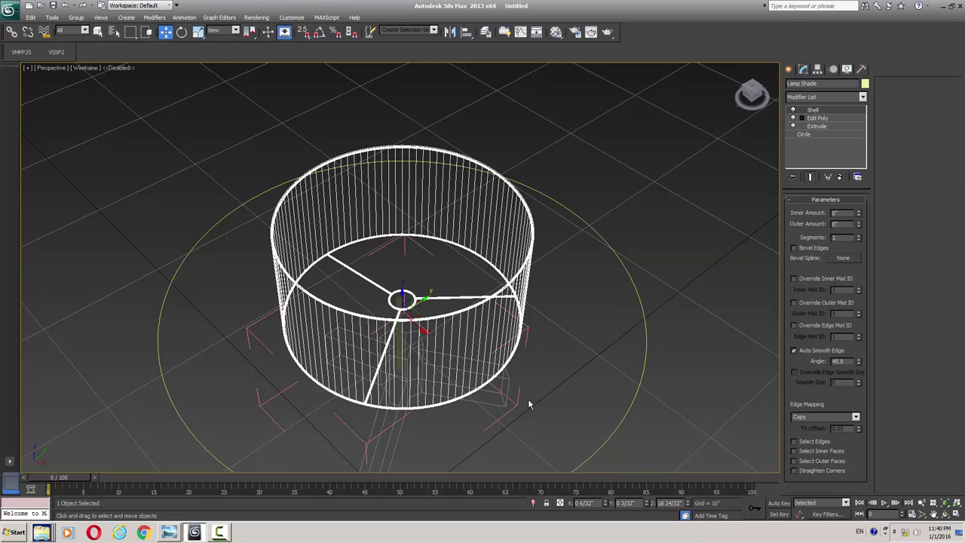
Step: Close the open Base group containing the legs and clear the selection
middle_click_drag(528, 401, 479, 214, "alt")
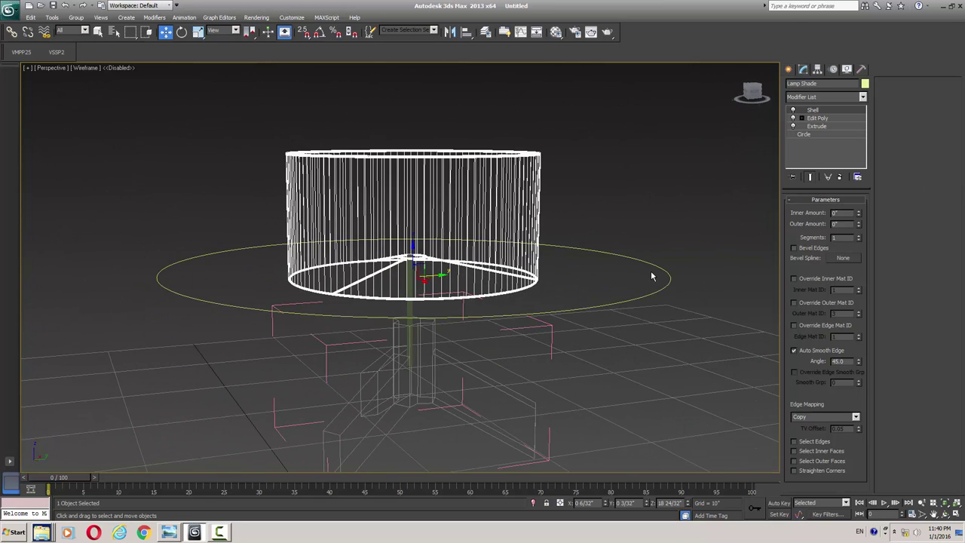
left_click(684, 319)
left_click(401, 342)
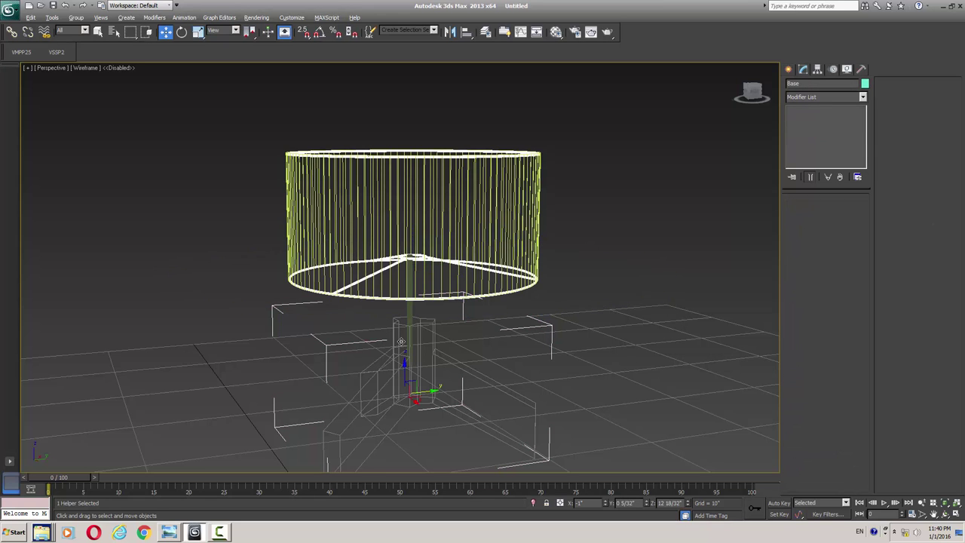
key("alt+g")
key("c")
left_click(592, 339)
Step: Select the lamp shade in shaded view and reset its Shell modifier's outer amount to 0"
mouse_move(592, 338)
middle_mouse_down("alt")
mouse_move(537, 332)
mouse_move(596, 345)
middle_mouse_up("alt")
key("F3")
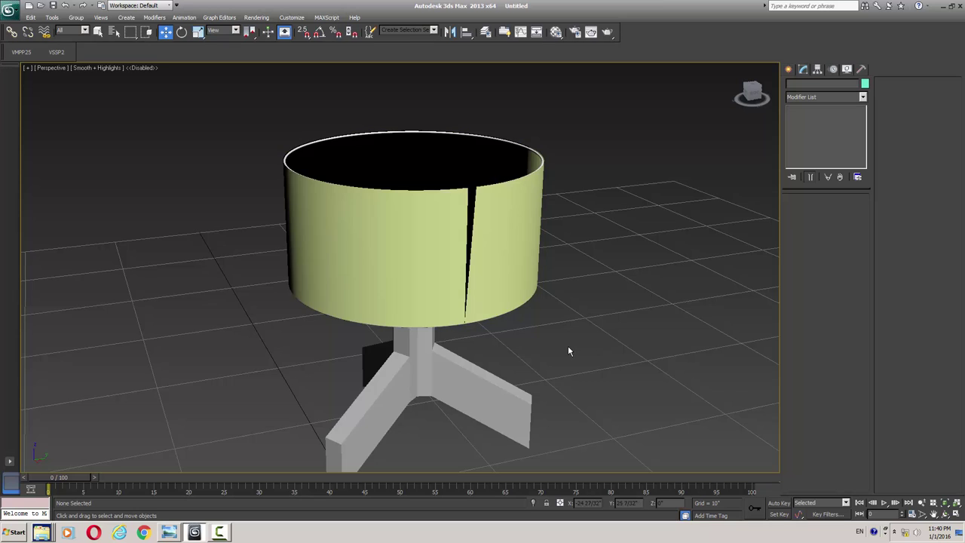
left_click(521, 262)
key("z")
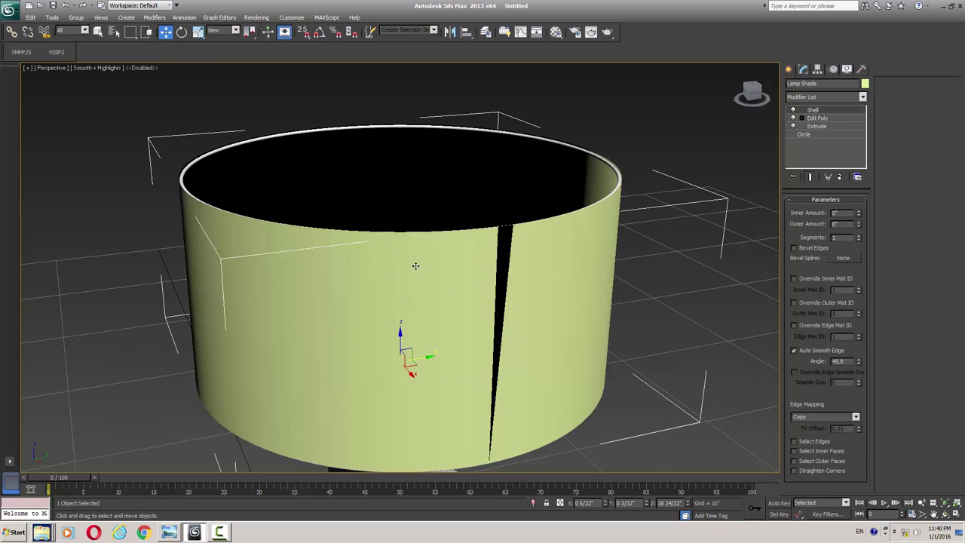
left_click_drag(415, 245, 146, 144)
key("ctrl+z")
left_click(792, 110)
left_click(792, 110)
left_click_drag(858, 225, 859, 215)
right_click(858, 225)
right_click(858, 225)
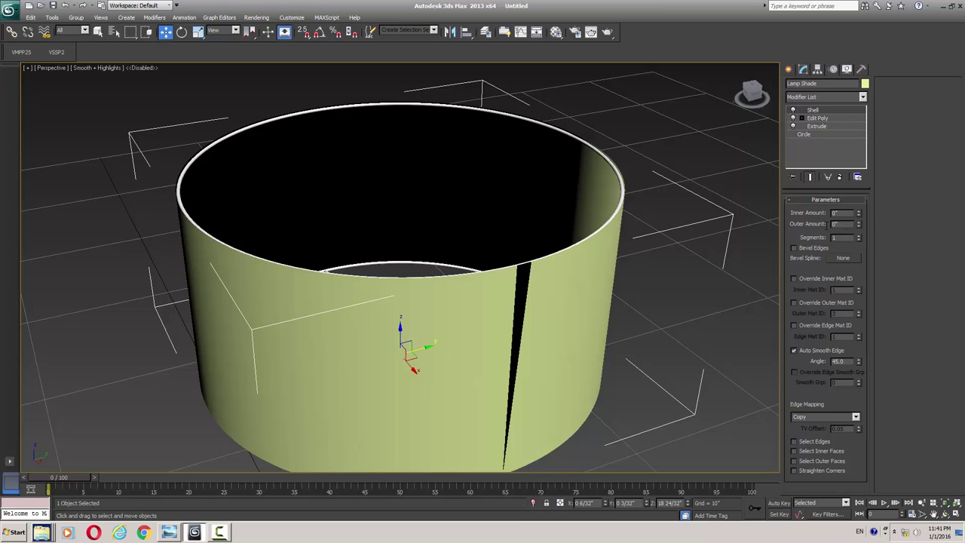
Step: Set the lamp shade's Shell outer amount to 0.1"
left_click_drag(799, 226, 779, 223)
type(".1")
key("Return")
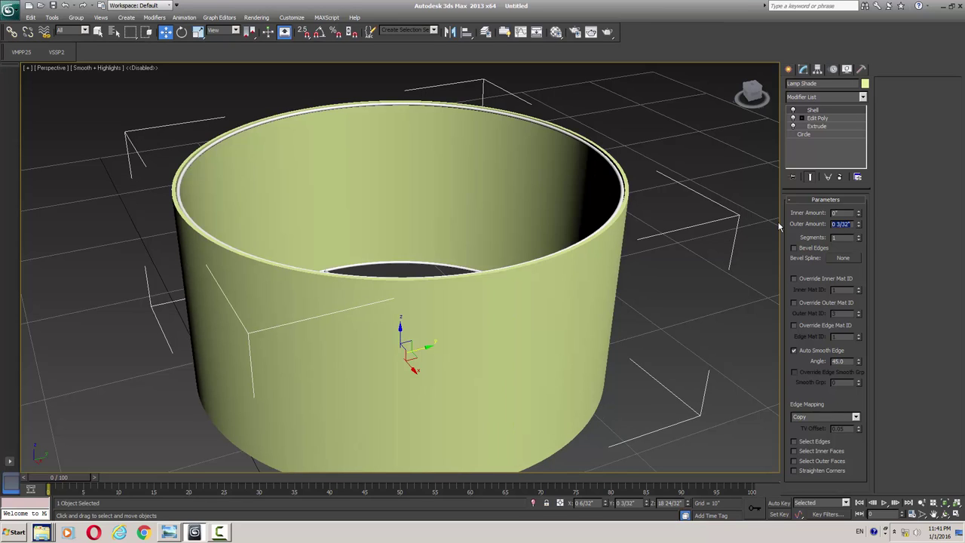
Step: Reduce the lamp shade's Shell outer amount to a tiny non-zero value for a very thin wall
type(".0")
type("0")
key("Return")
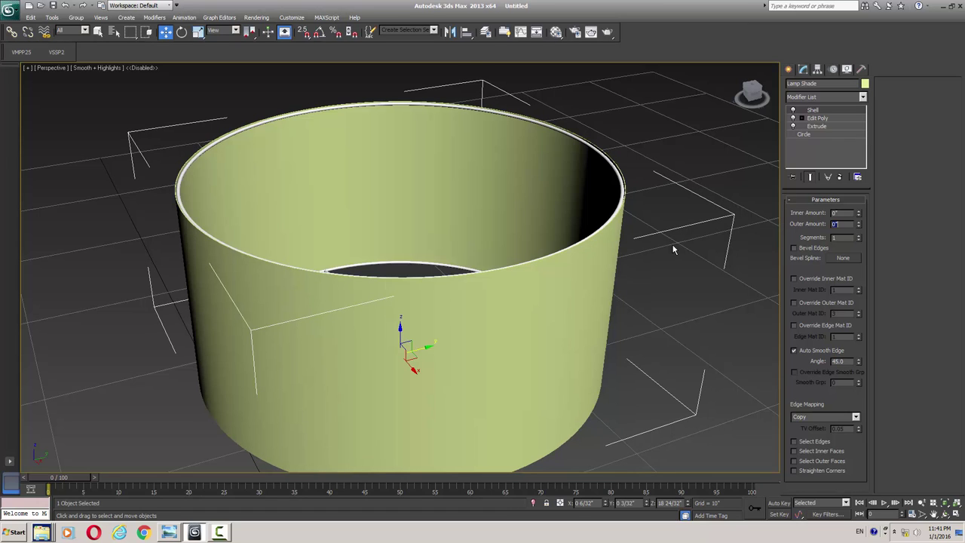
middle_click_drag(666, 247, 569, 235)
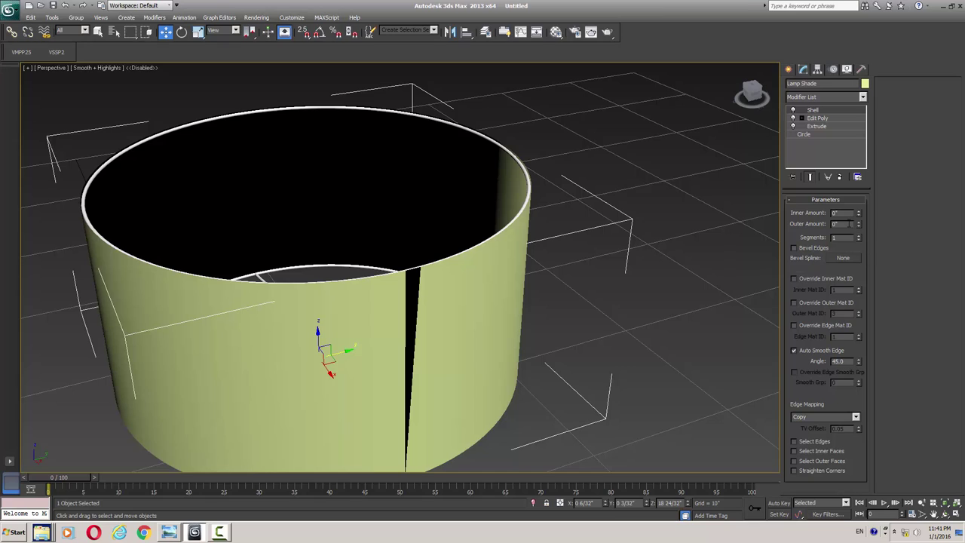
double_click(850, 224)
key("Return")
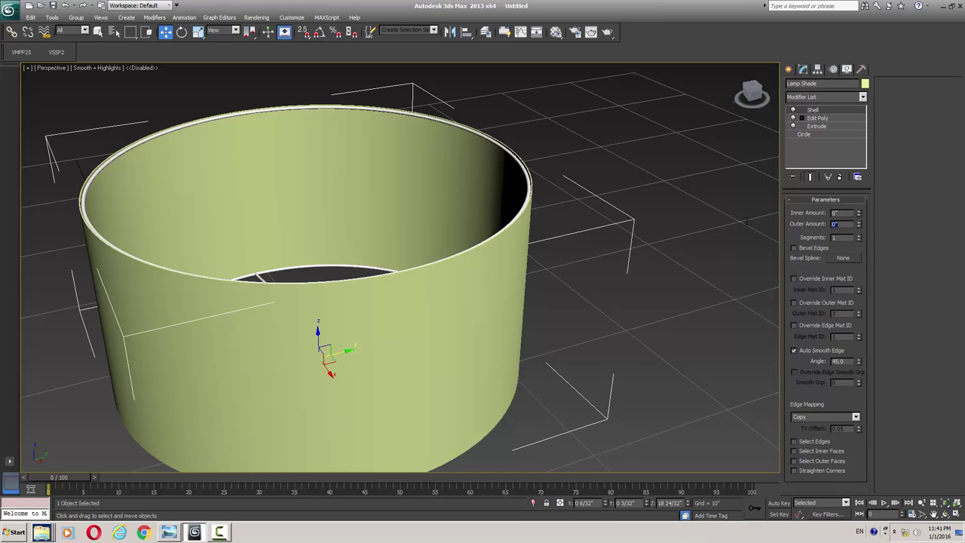
Step: Set the lamp shade's Shell outer amount to .03
middle_click_drag(444, 260, 469, 277)
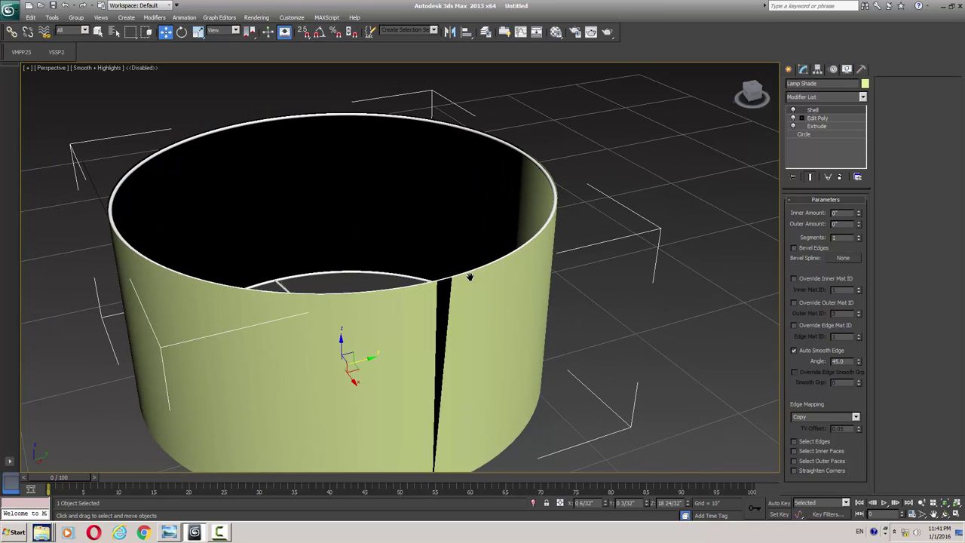
double_click(850, 223)
type(".03")
key("Return")
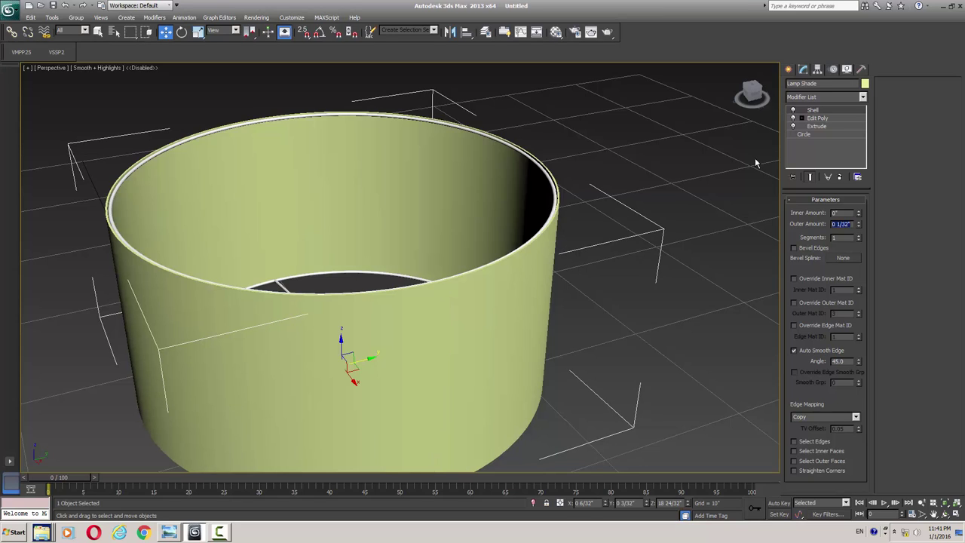
Step: Select the Frame group at the shade's lower edge in a front wireframe view
middle_click_drag(611, 210, 641, 166)
middle_click_drag(443, 250, 417, 213, "alt")
key("f")
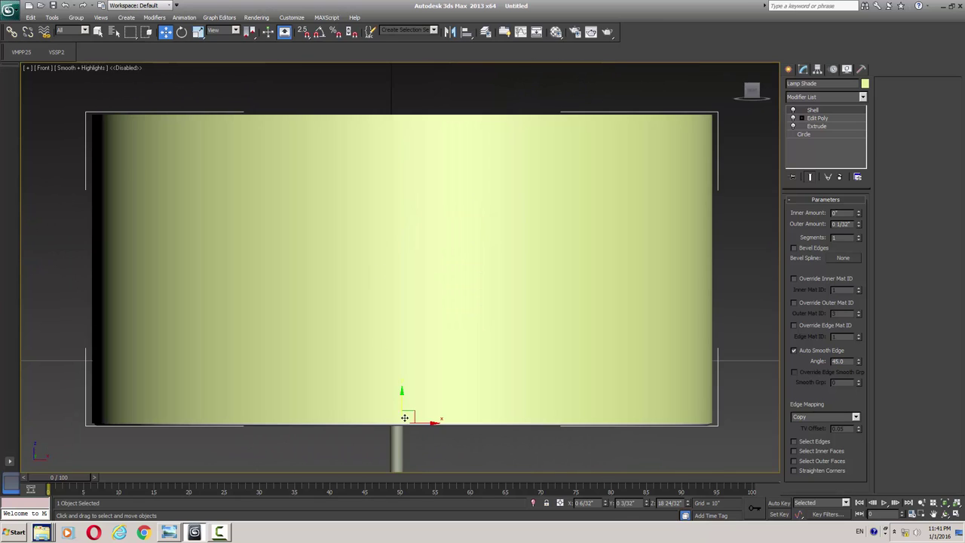
key("F3")
scroll(418, 450, "up", 4)
middle_click_drag(411, 309, 397, 106)
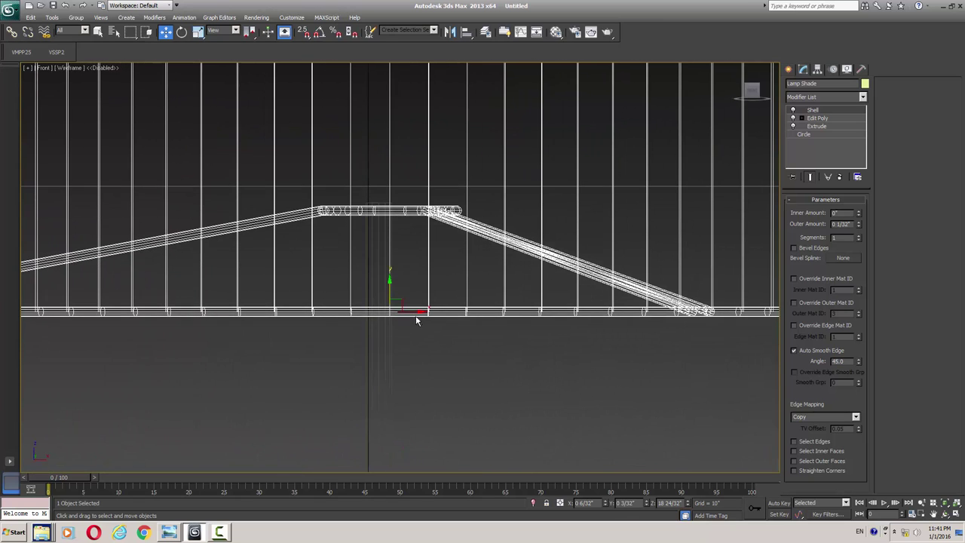
left_click(409, 310)
left_click(409, 310)
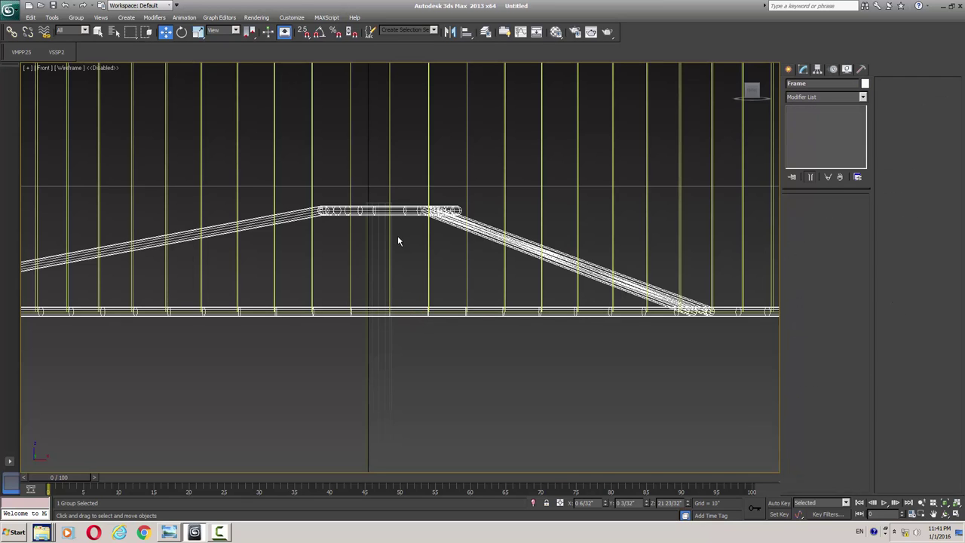
Step: Return to the shaded perspective view and compare the whole lamp with the LampCapture.JPG reference photo in Windows Photo Viewer
scroll(399, 248, "down", 5)
key("F3")
key("p")
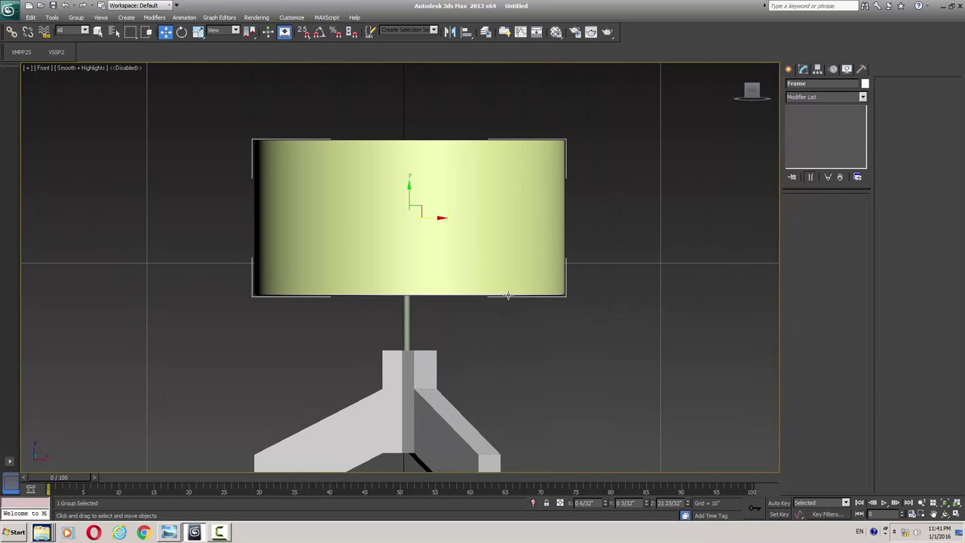
mouse_move(507, 292)
middle_mouse_down("alt")
mouse_move(466, 342)
mouse_move(484, 342)
middle_mouse_up("alt")
middle_click_drag(483, 341, 468, 263)
scroll(452, 323, "down", 3)
middle_click_drag(450, 322, 476, 327, "alt")
key("alt+Tab")
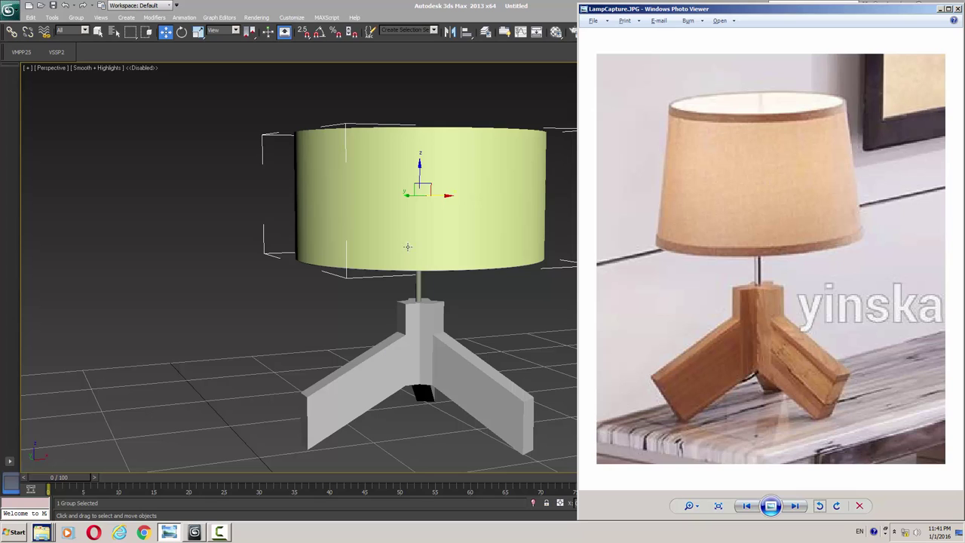
middle_click_drag(464, 236, 423, 252, "alt")
key("alt+Tab")
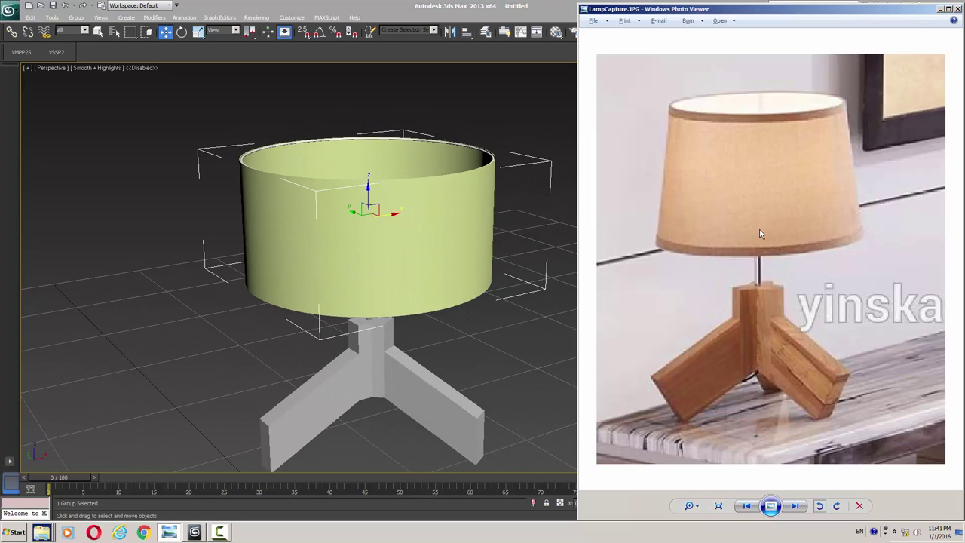